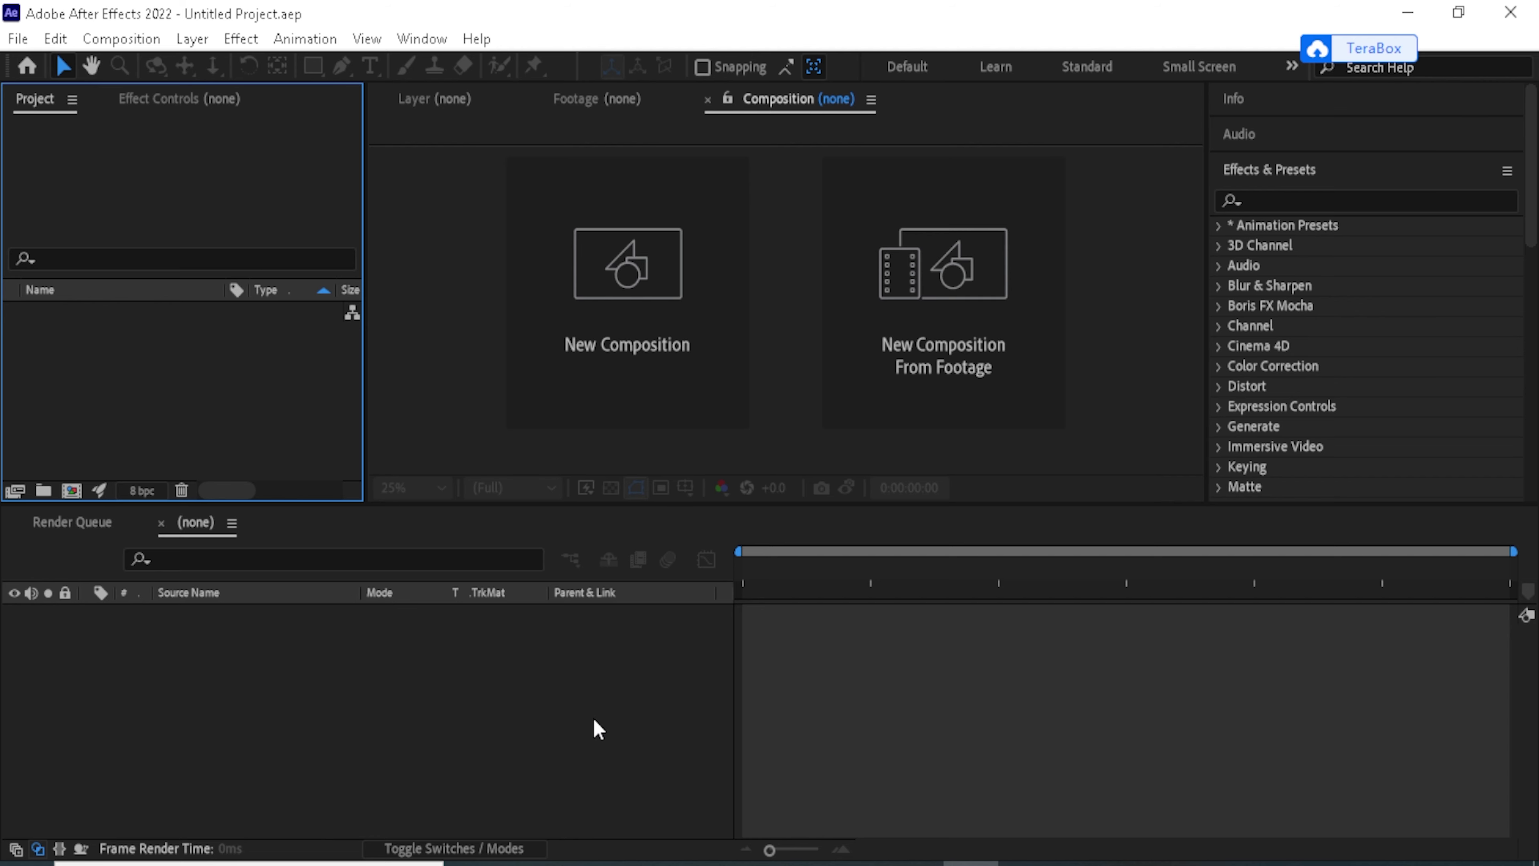
# - Create a new composition, Comp 1, with its duration set to 0;00;05;00
pyautogui.click(647, 298)
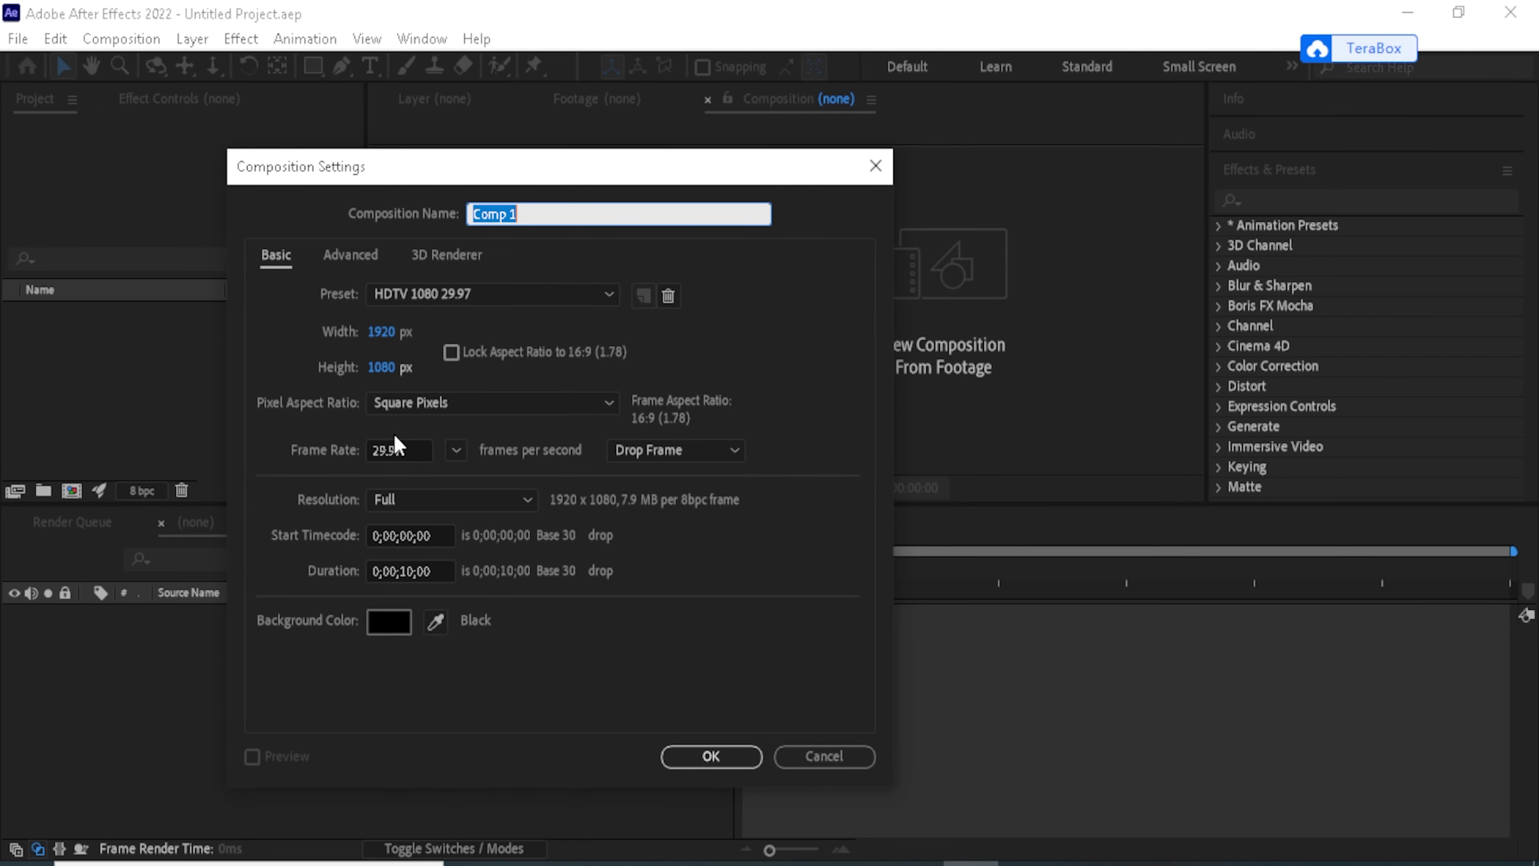
pyautogui.click(415, 569)
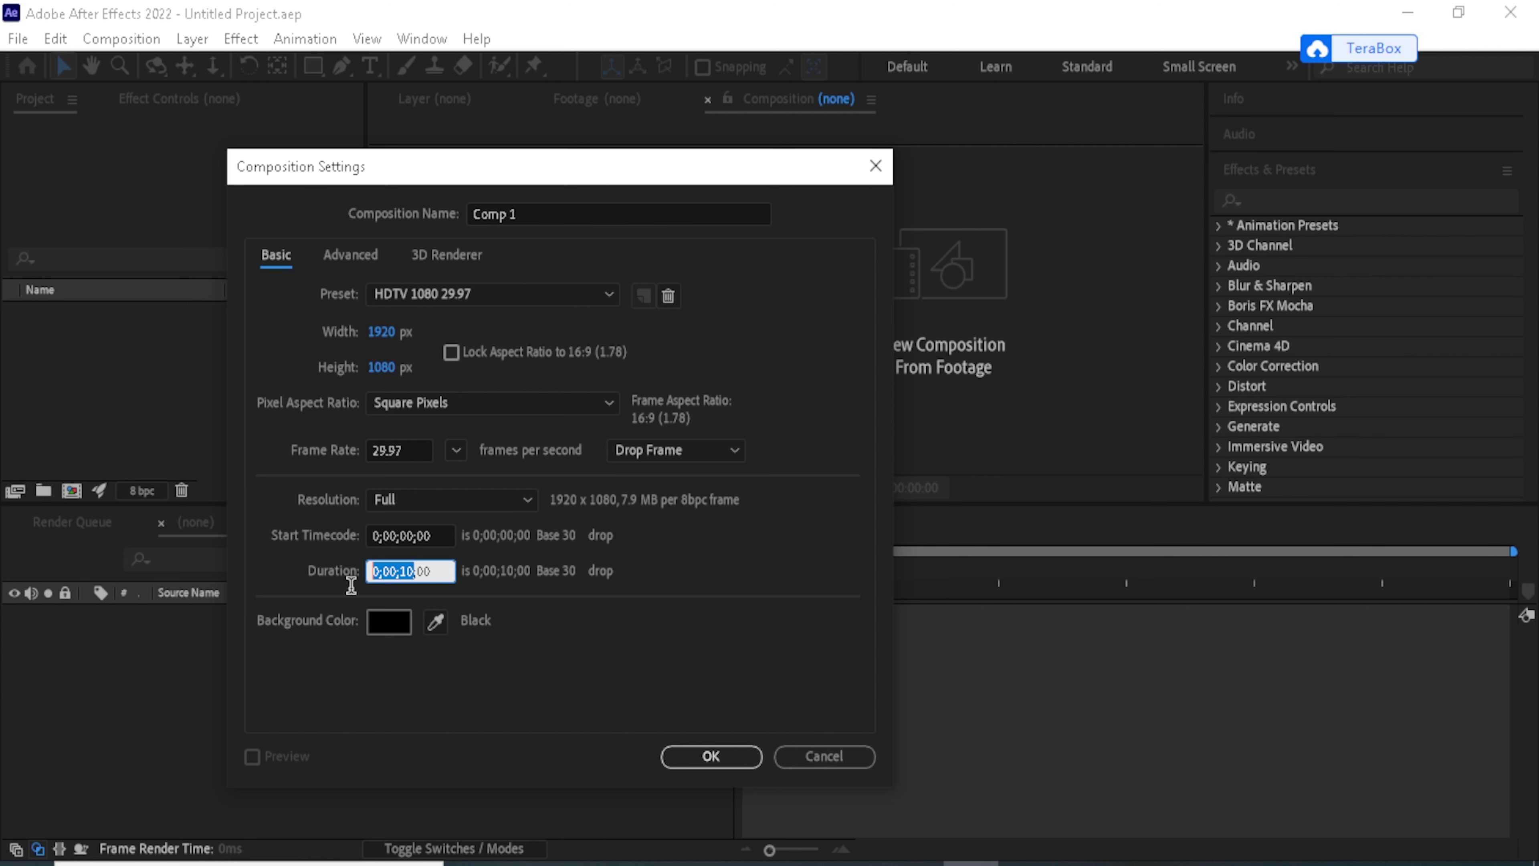
pyautogui.click(406, 571)
pyautogui.press('BackSpace')
pyautogui.press('BackSpace')
pyautogui.write('05')
pyautogui.click(695, 758)
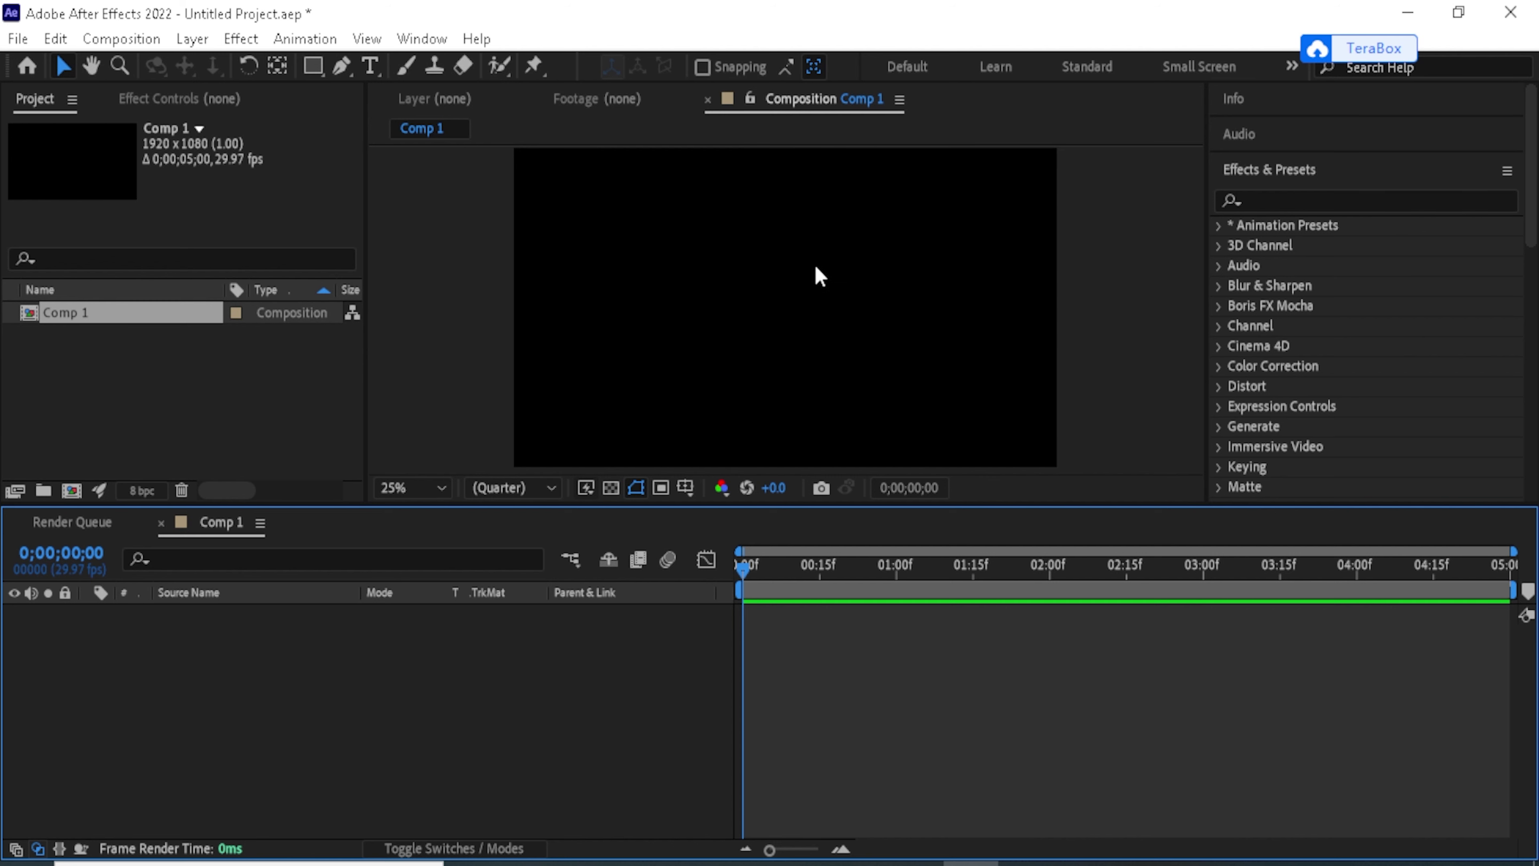
# - Toggle the transparency grid on and back off for Comp 1
pyautogui.click(607, 496)
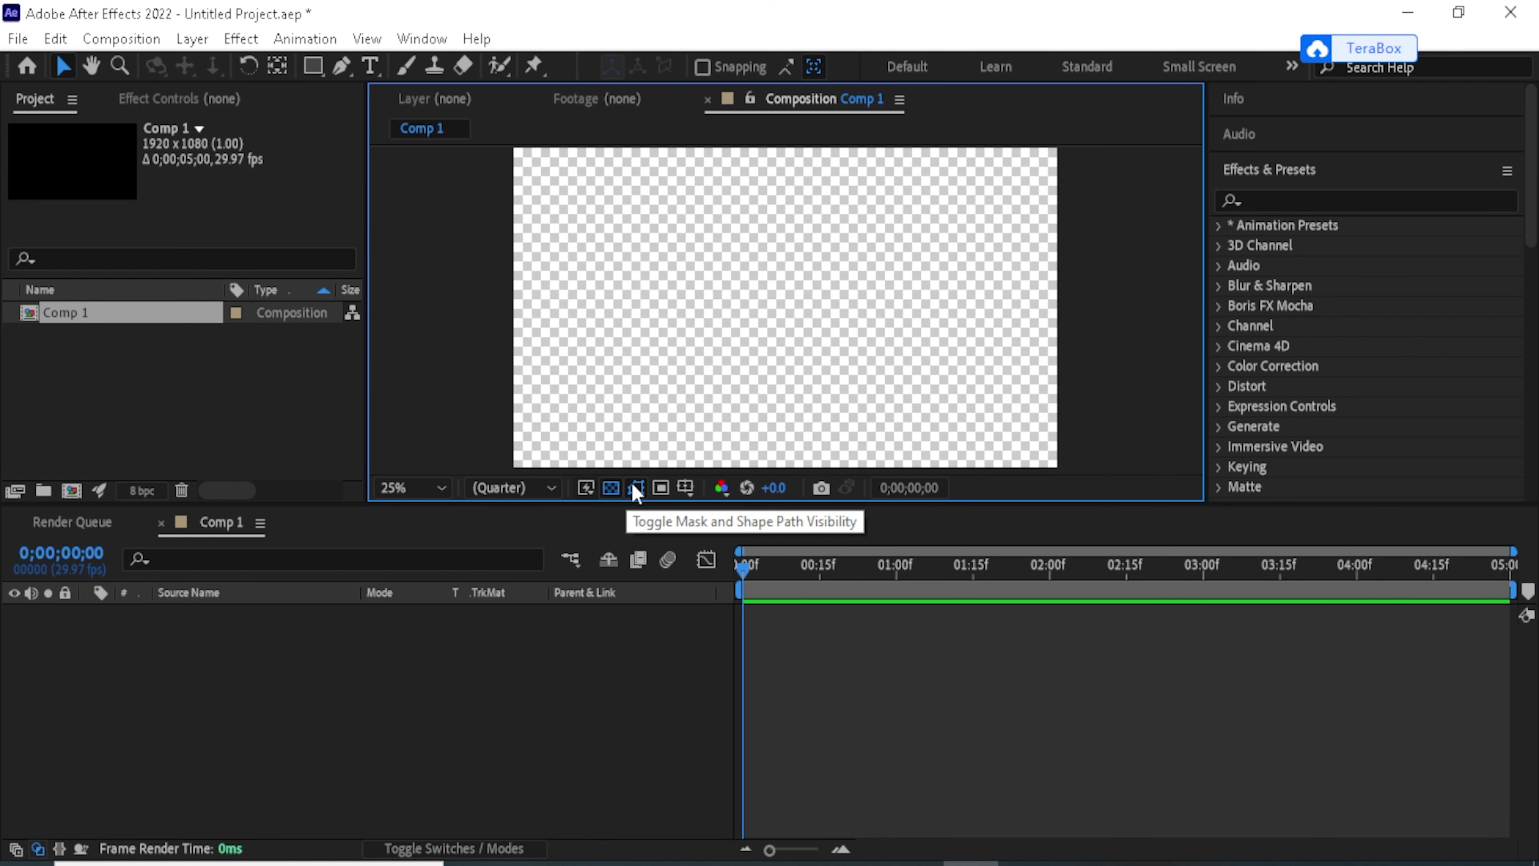
pyautogui.click(611, 489)
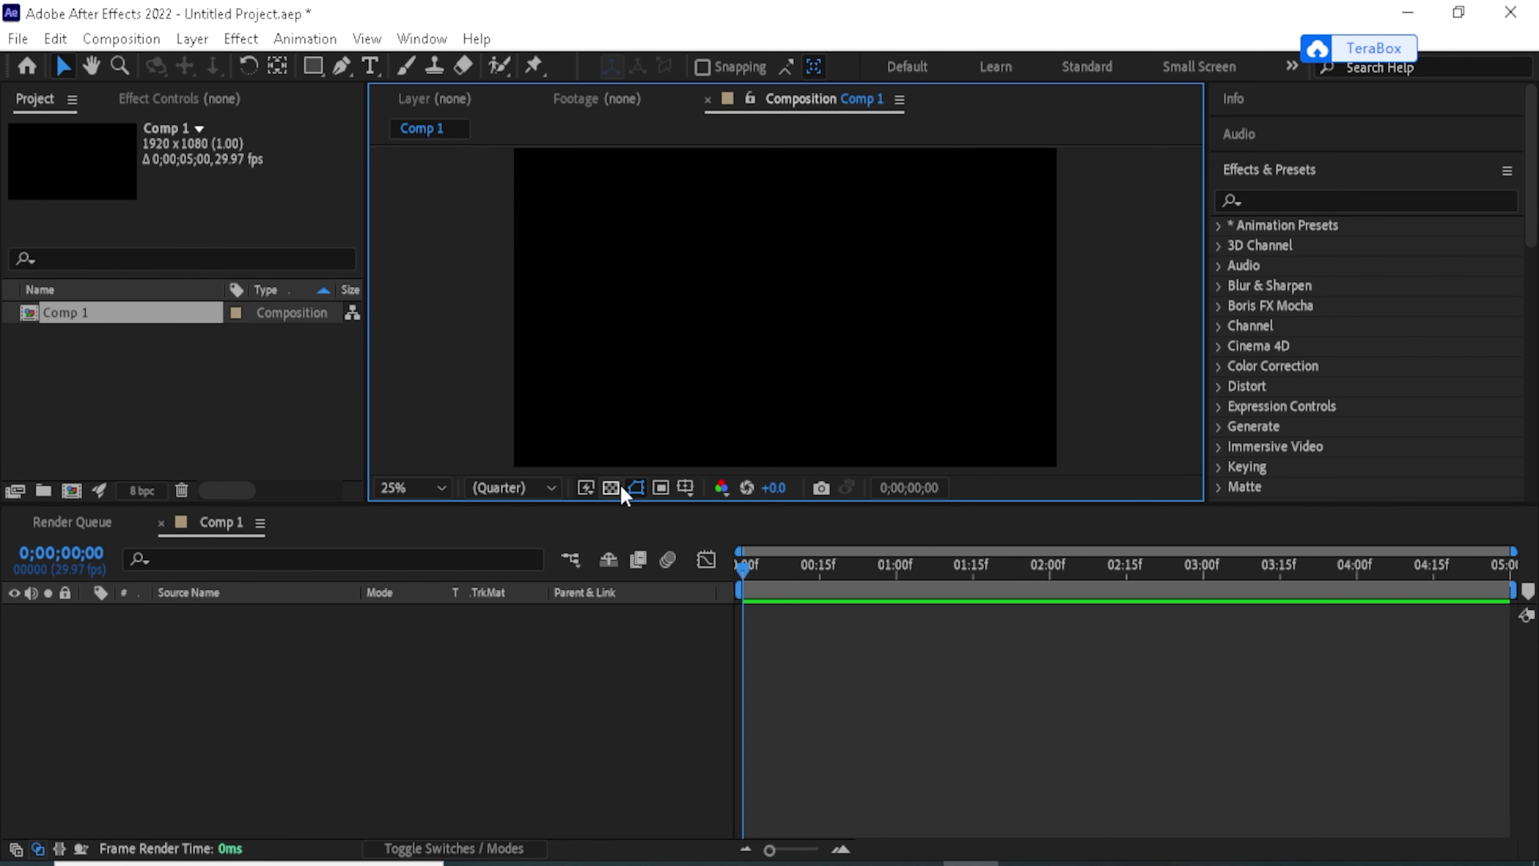
pyautogui.click(307, 716)
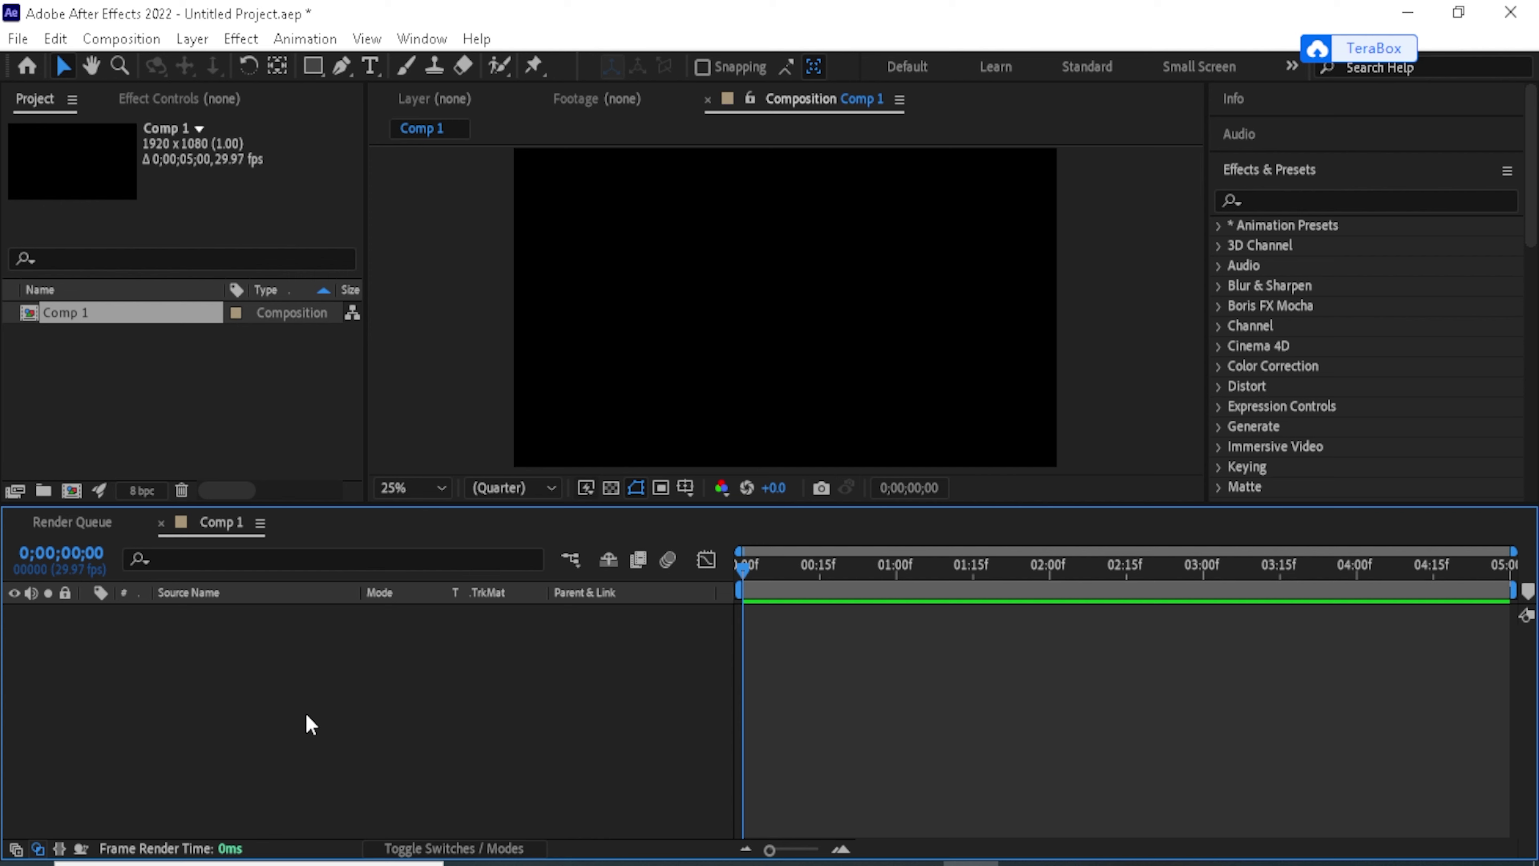
# - Add a new empty Shape Layer 1 via Layer > New and select the Pen tool
pyautogui.click(186, 44)
pyautogui.moveTo(241, 68)
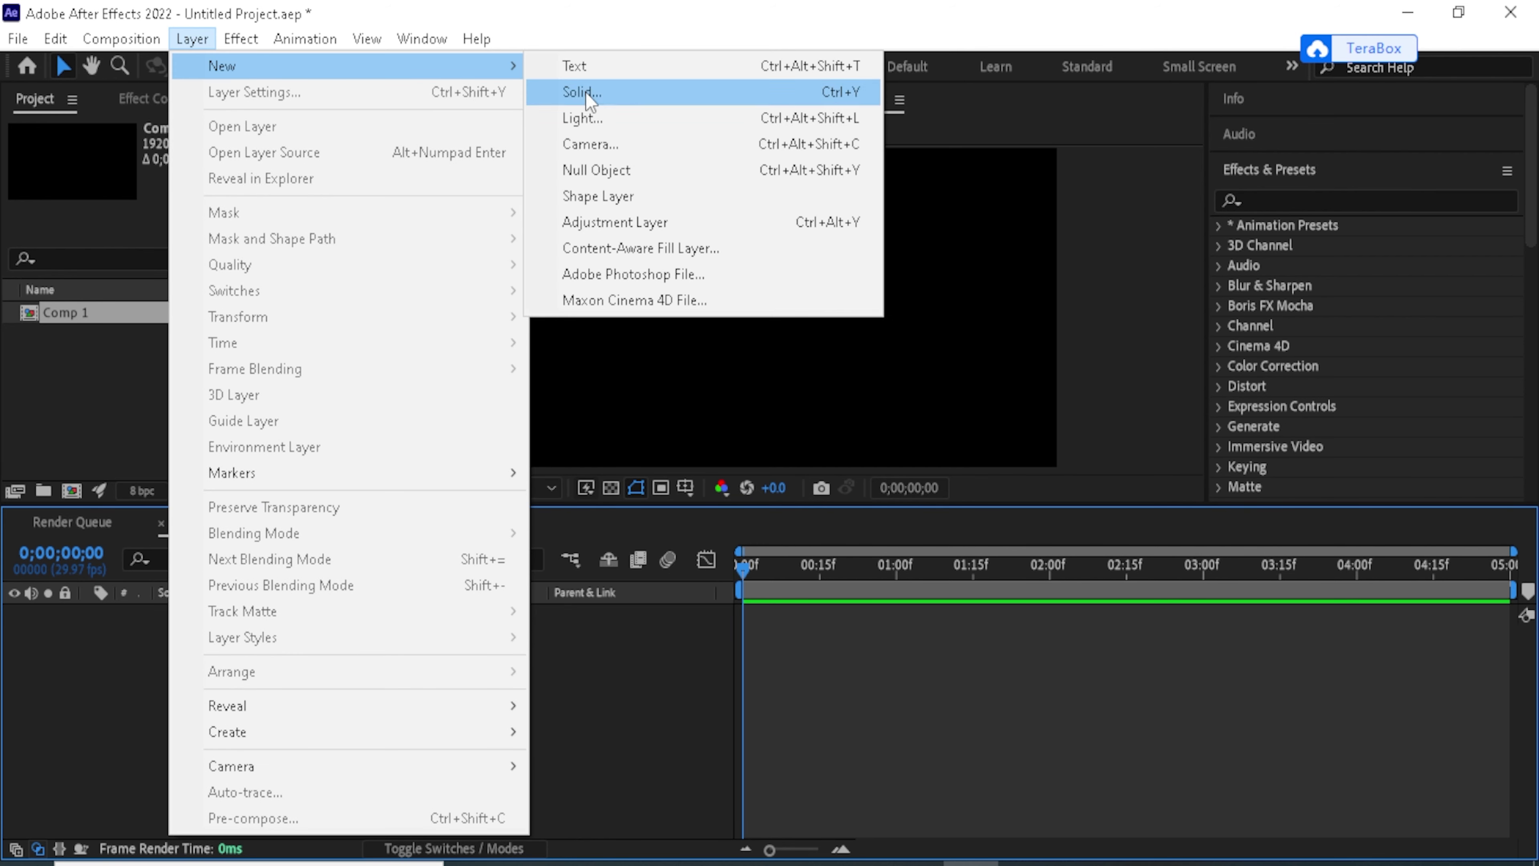
pyautogui.click(588, 199)
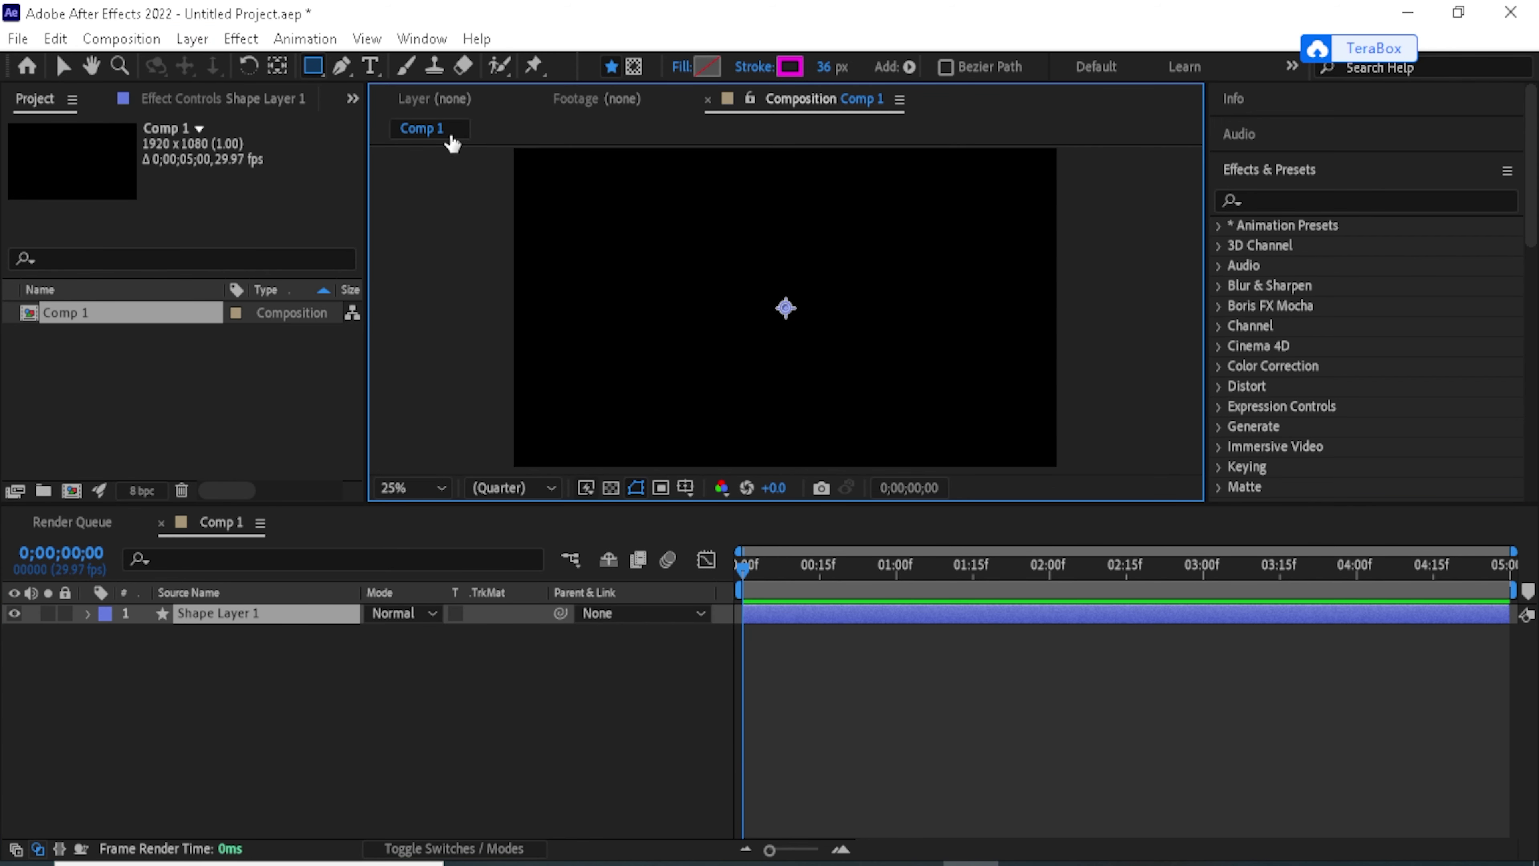
pyautogui.click(343, 64)
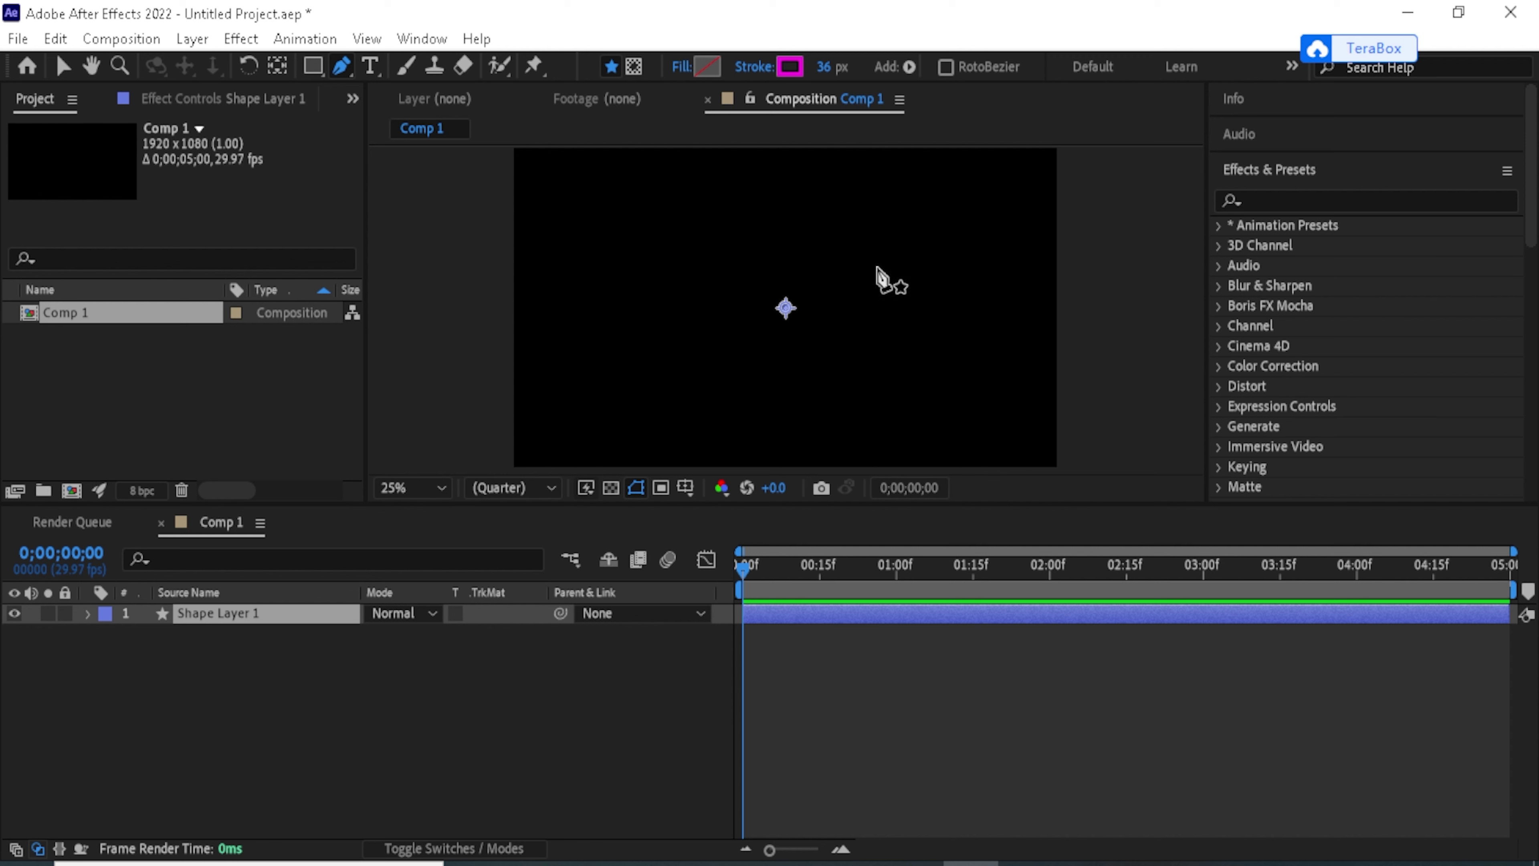
# - Draw a closed six-point, left-pointing chevron path on the right of the composition
pyautogui.click(934, 215)
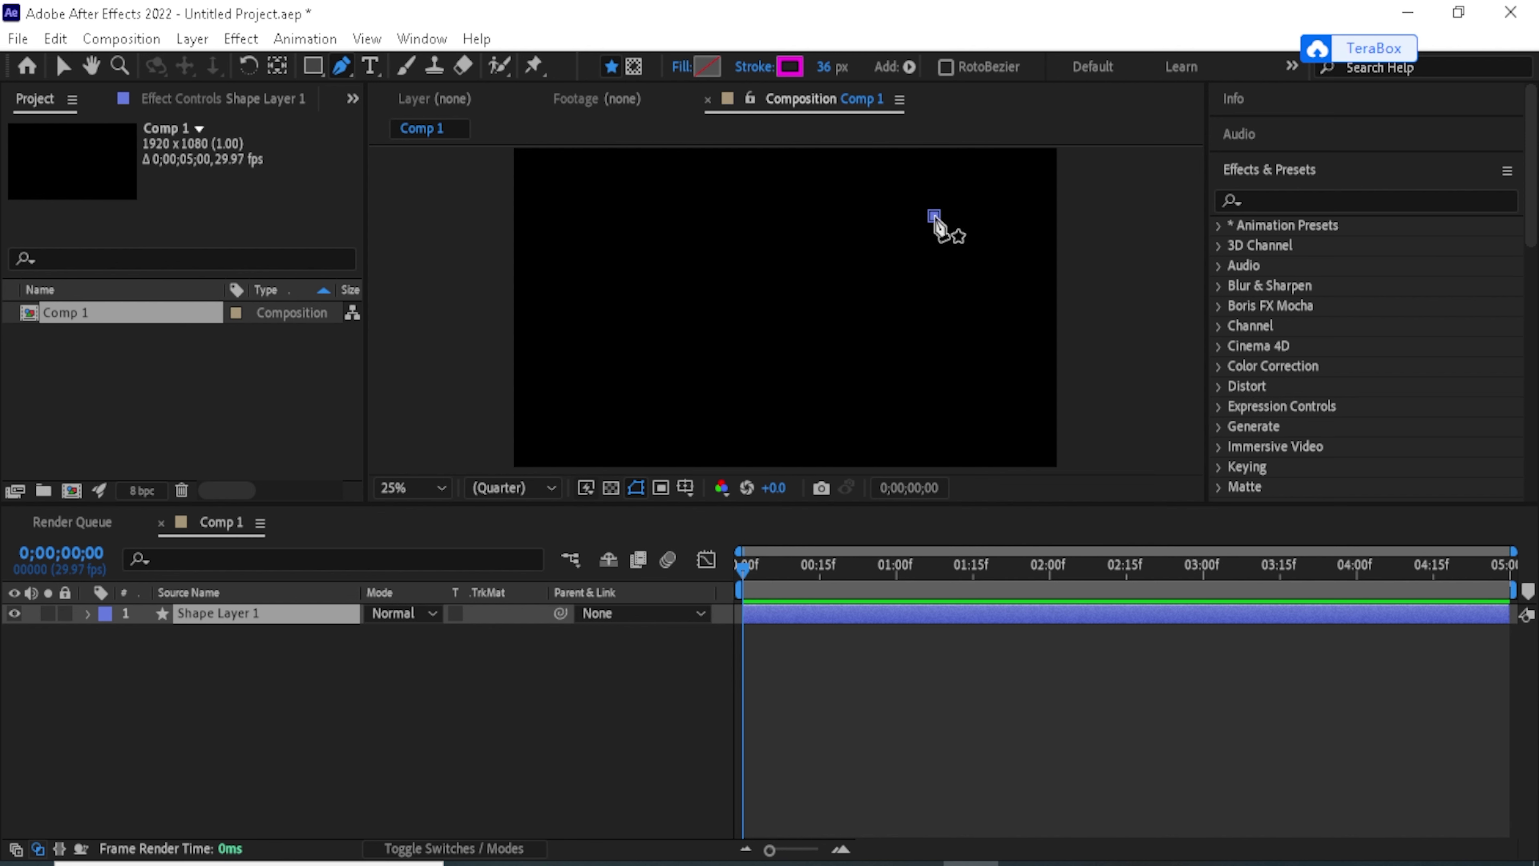
pyautogui.click(867, 307)
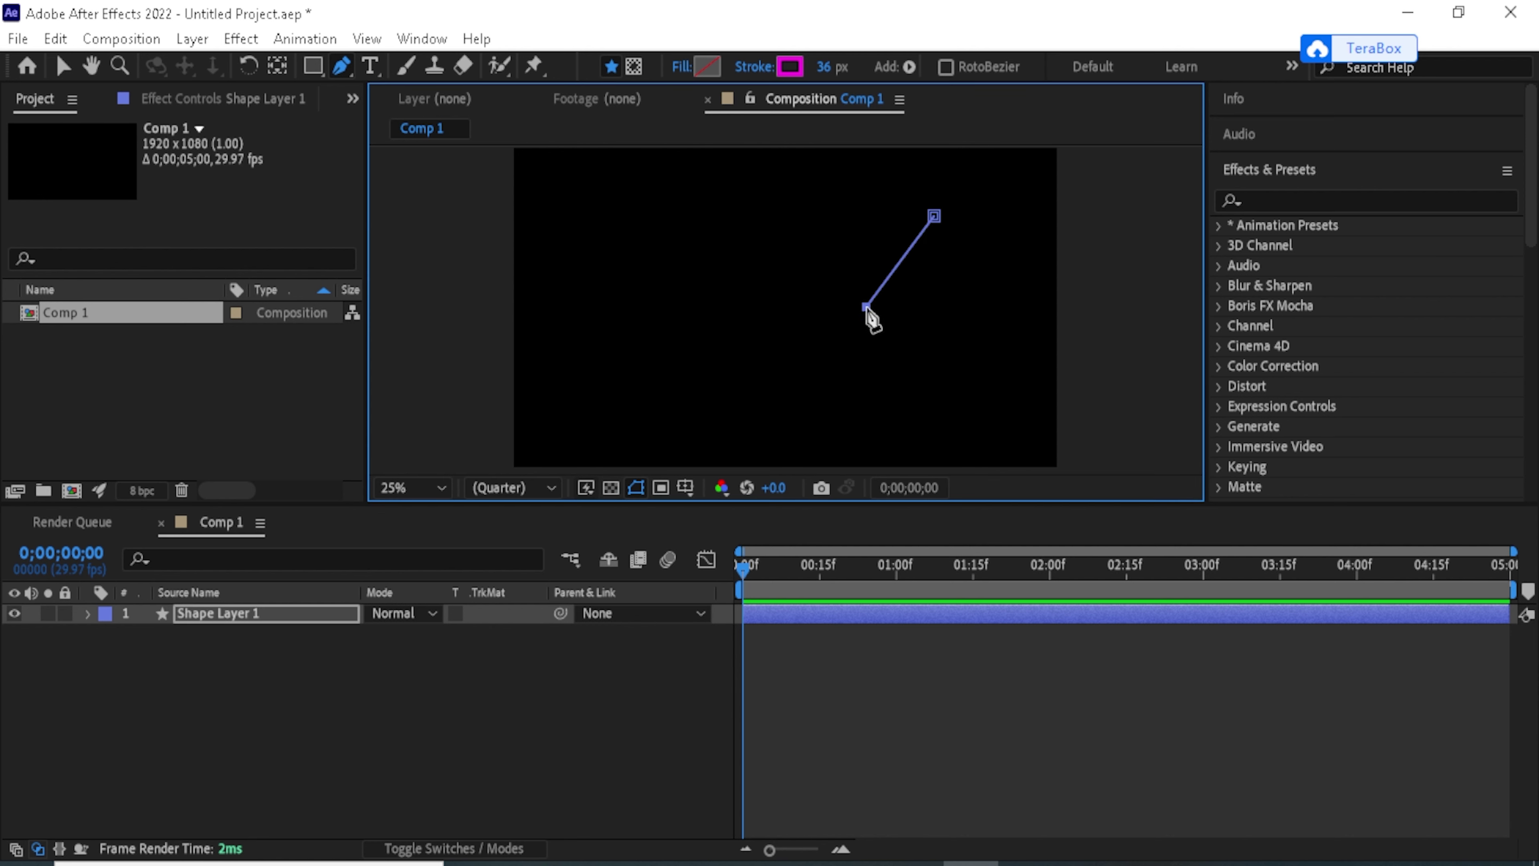
pyautogui.click(952, 400)
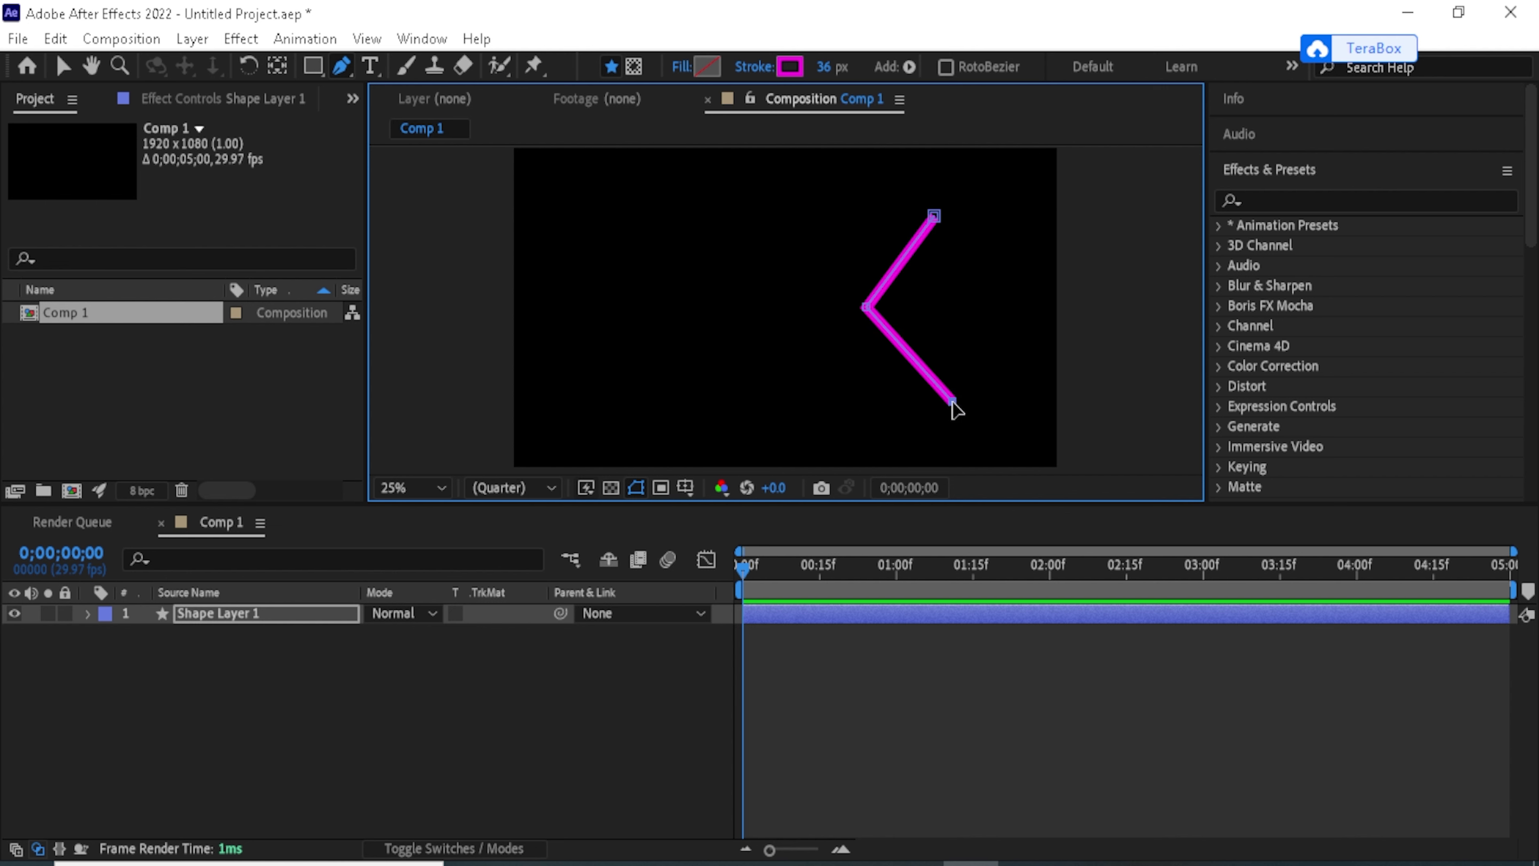
pyautogui.click(991, 393)
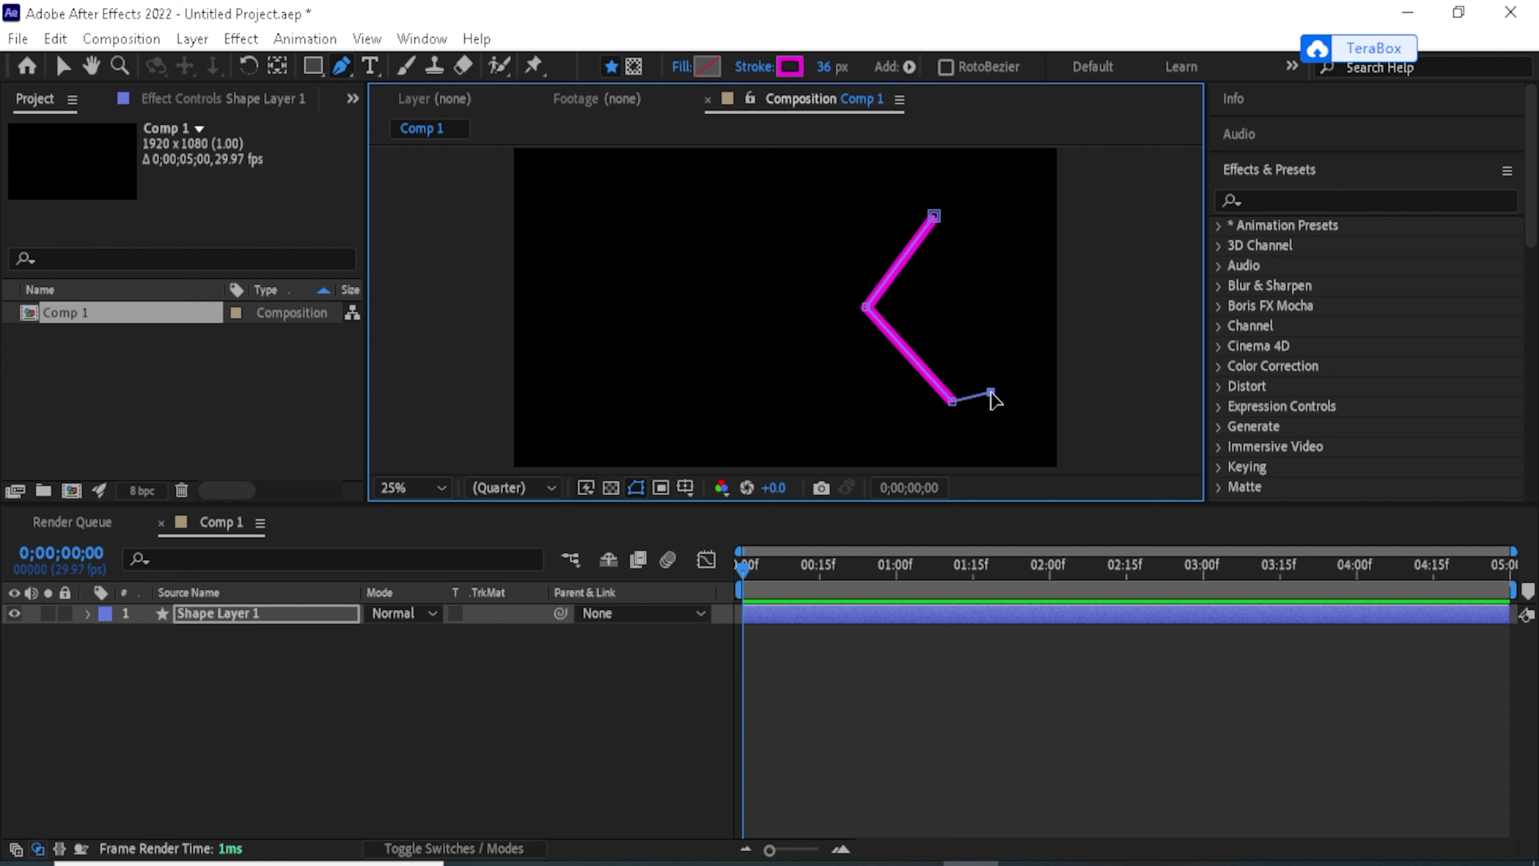
pyautogui.click(910, 302)
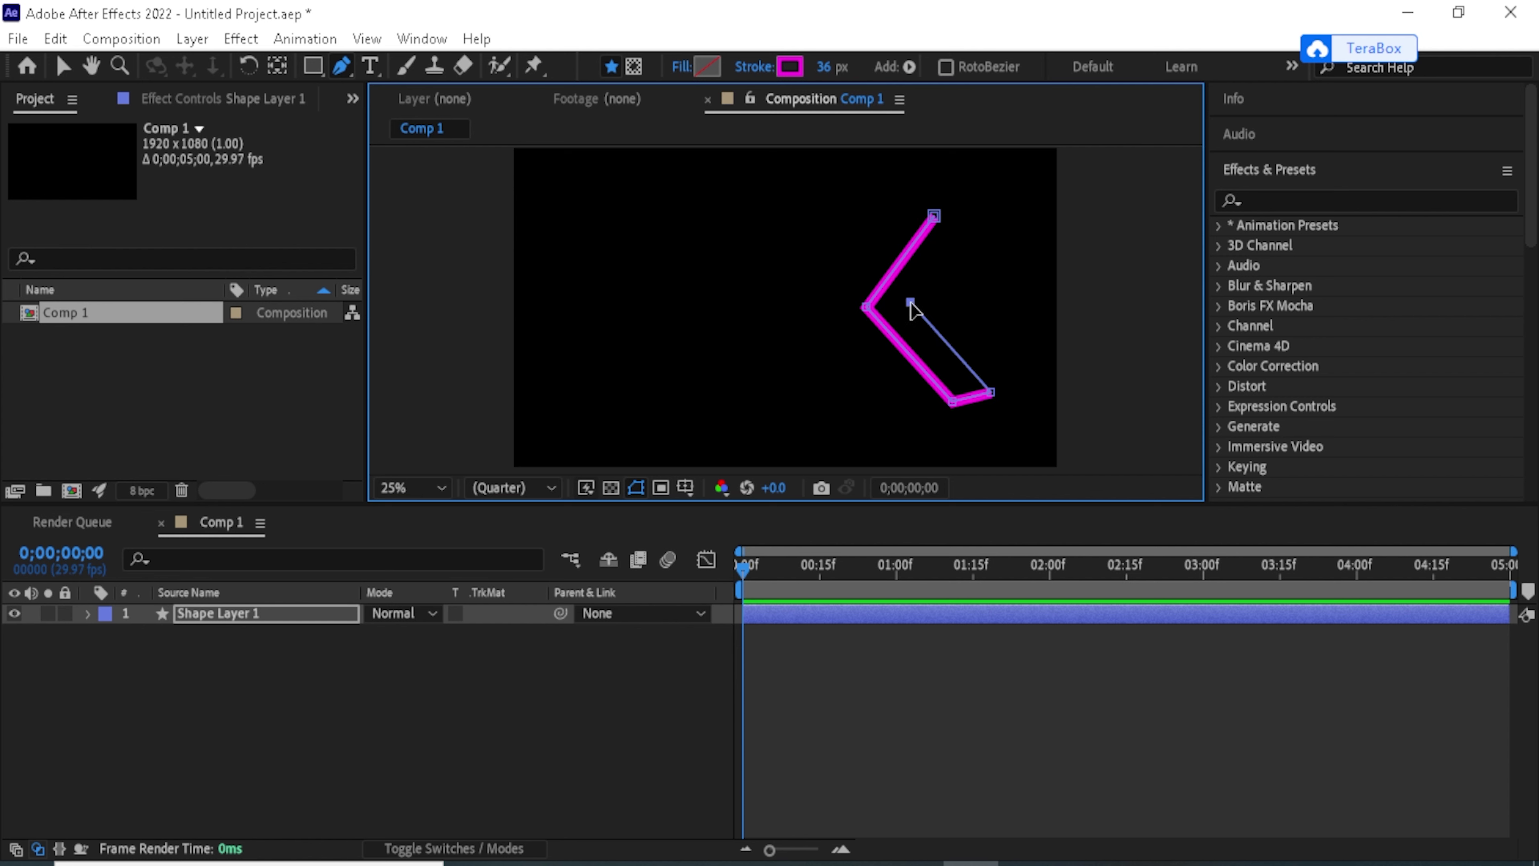
pyautogui.click(972, 212)
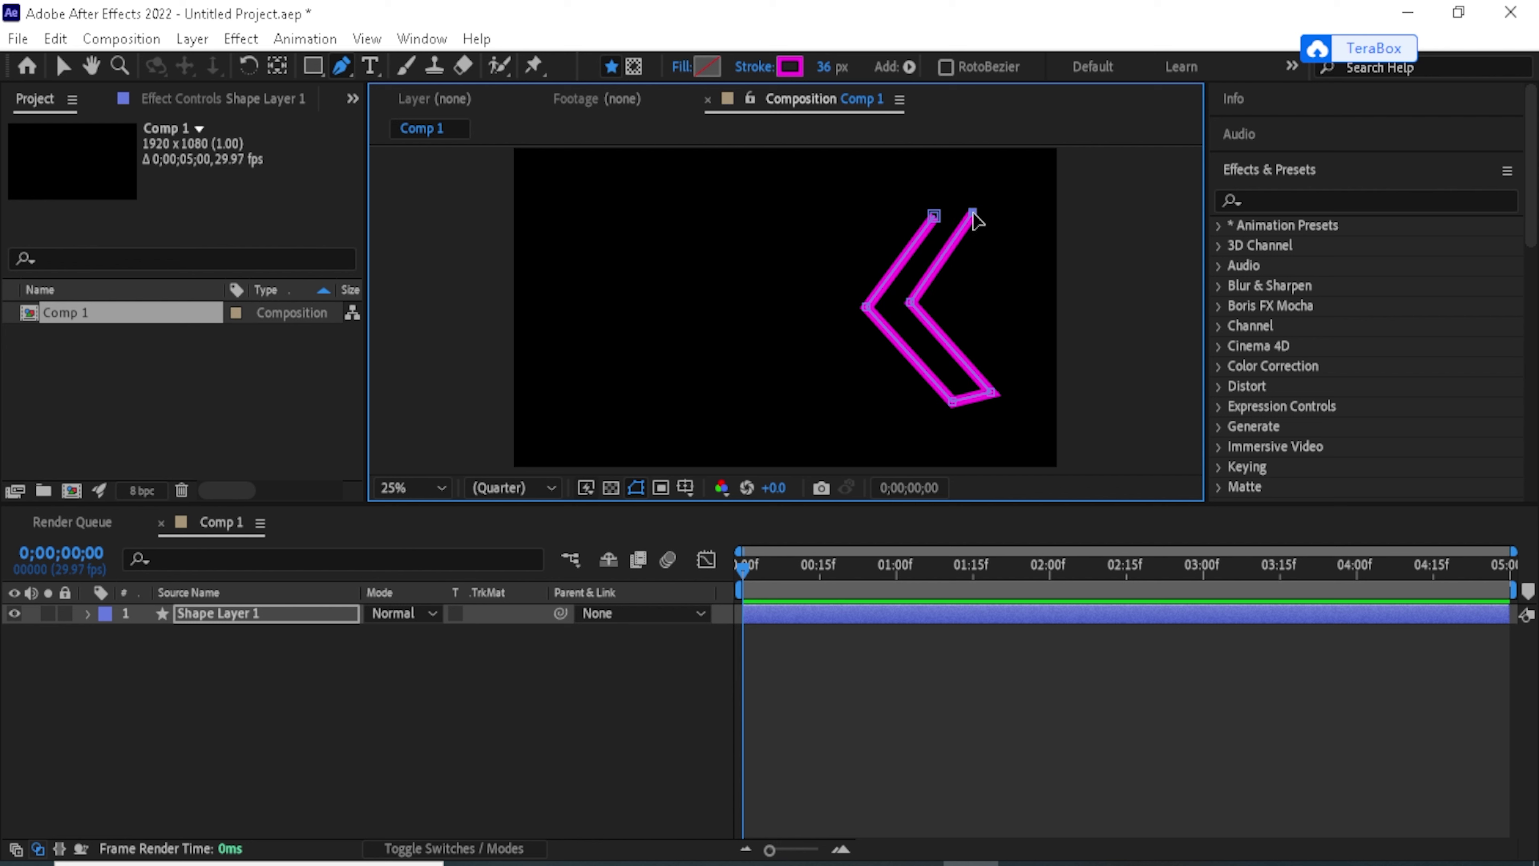
pyautogui.click(934, 215)
# - Set the chevron's stroke to None
pyautogui.click(792, 73)
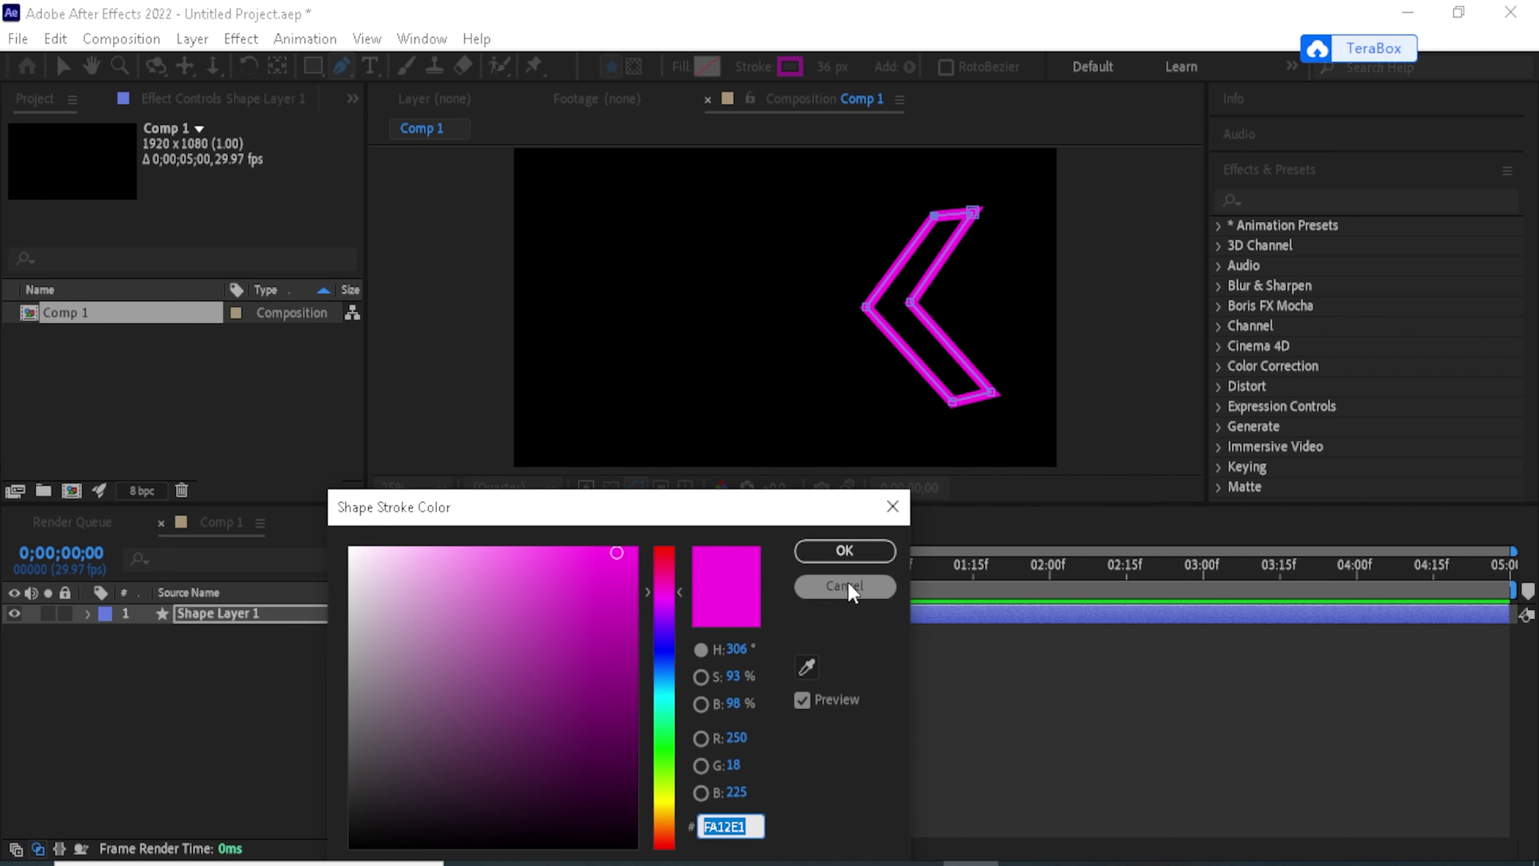
pyautogui.click(842, 551)
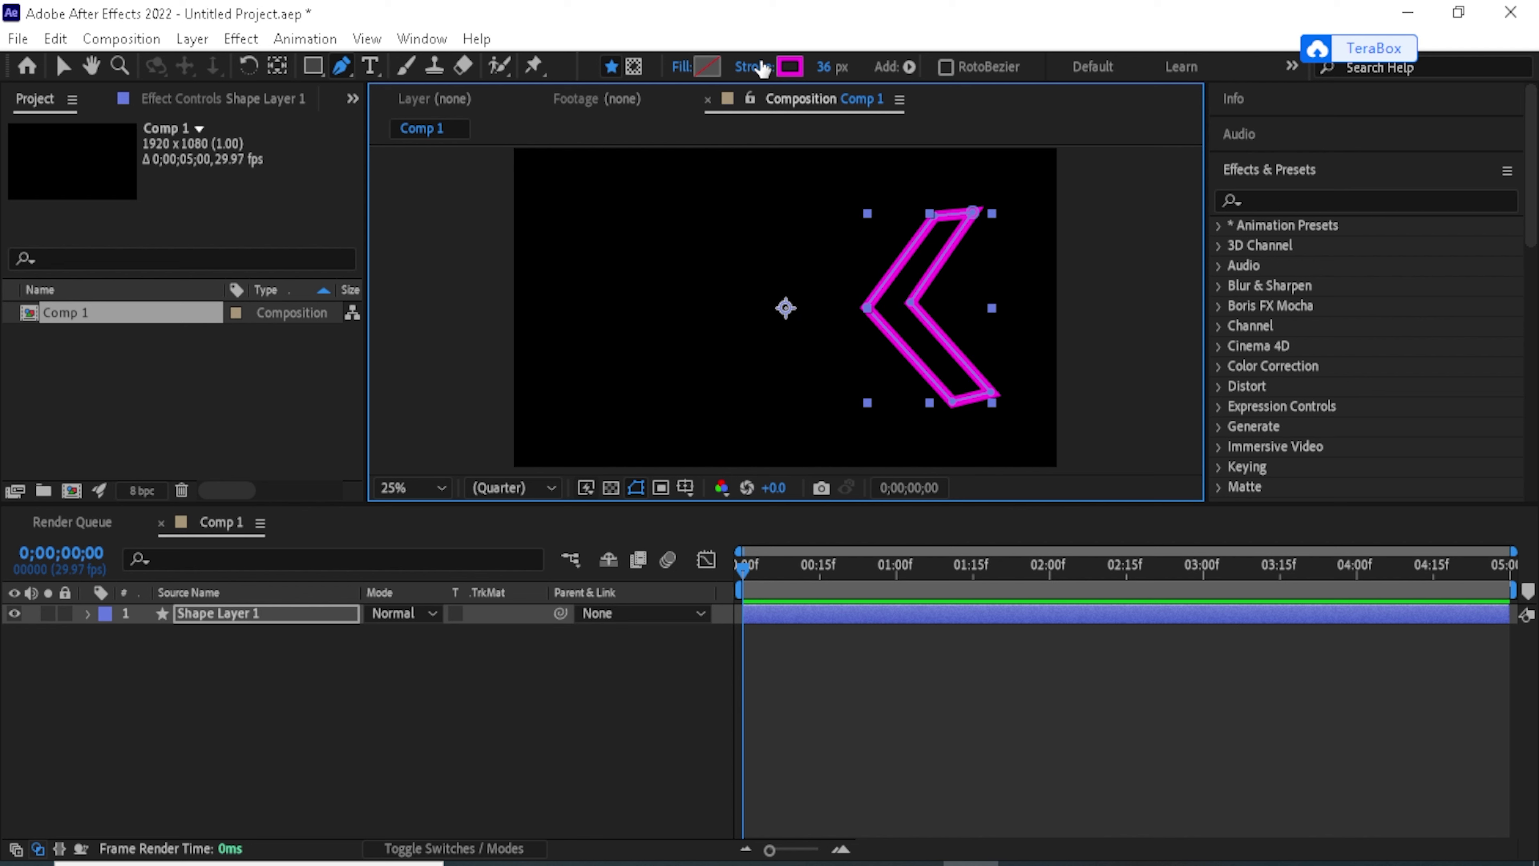
pyautogui.click(762, 68)
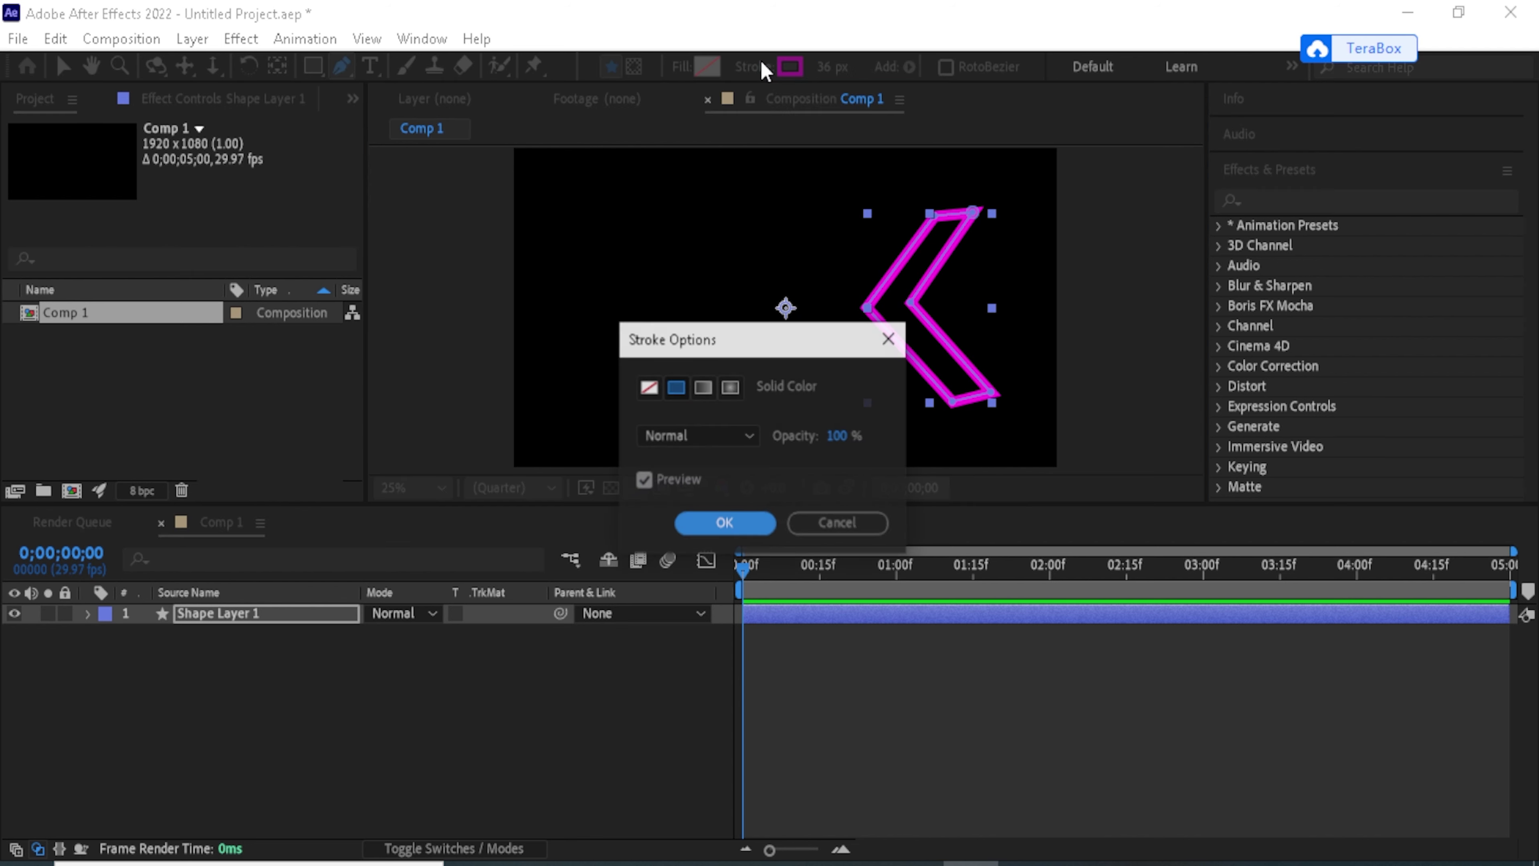
pyautogui.click(647, 388)
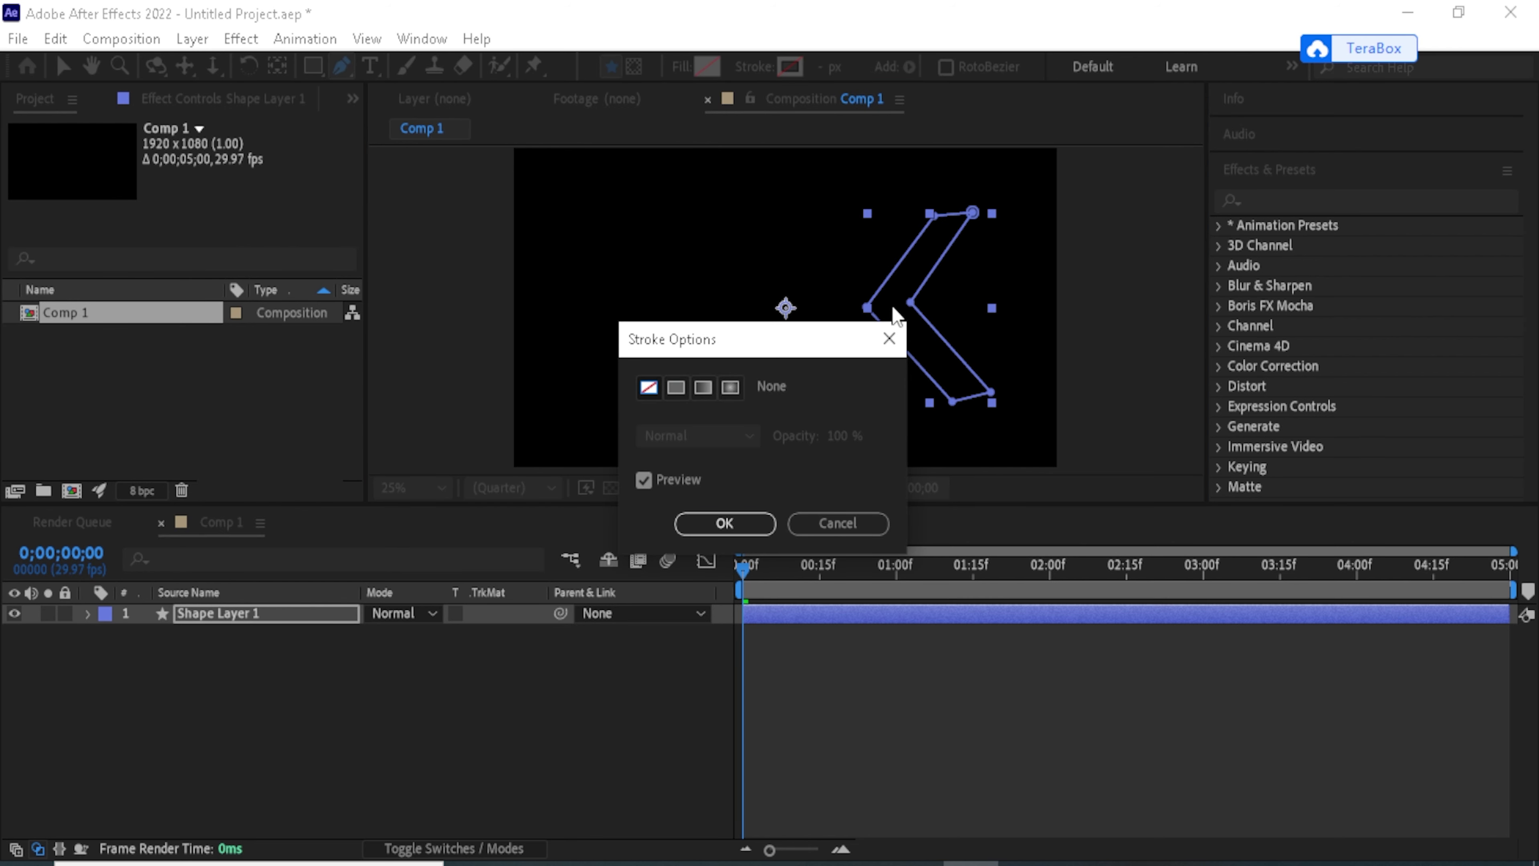
pyautogui.click(725, 523)
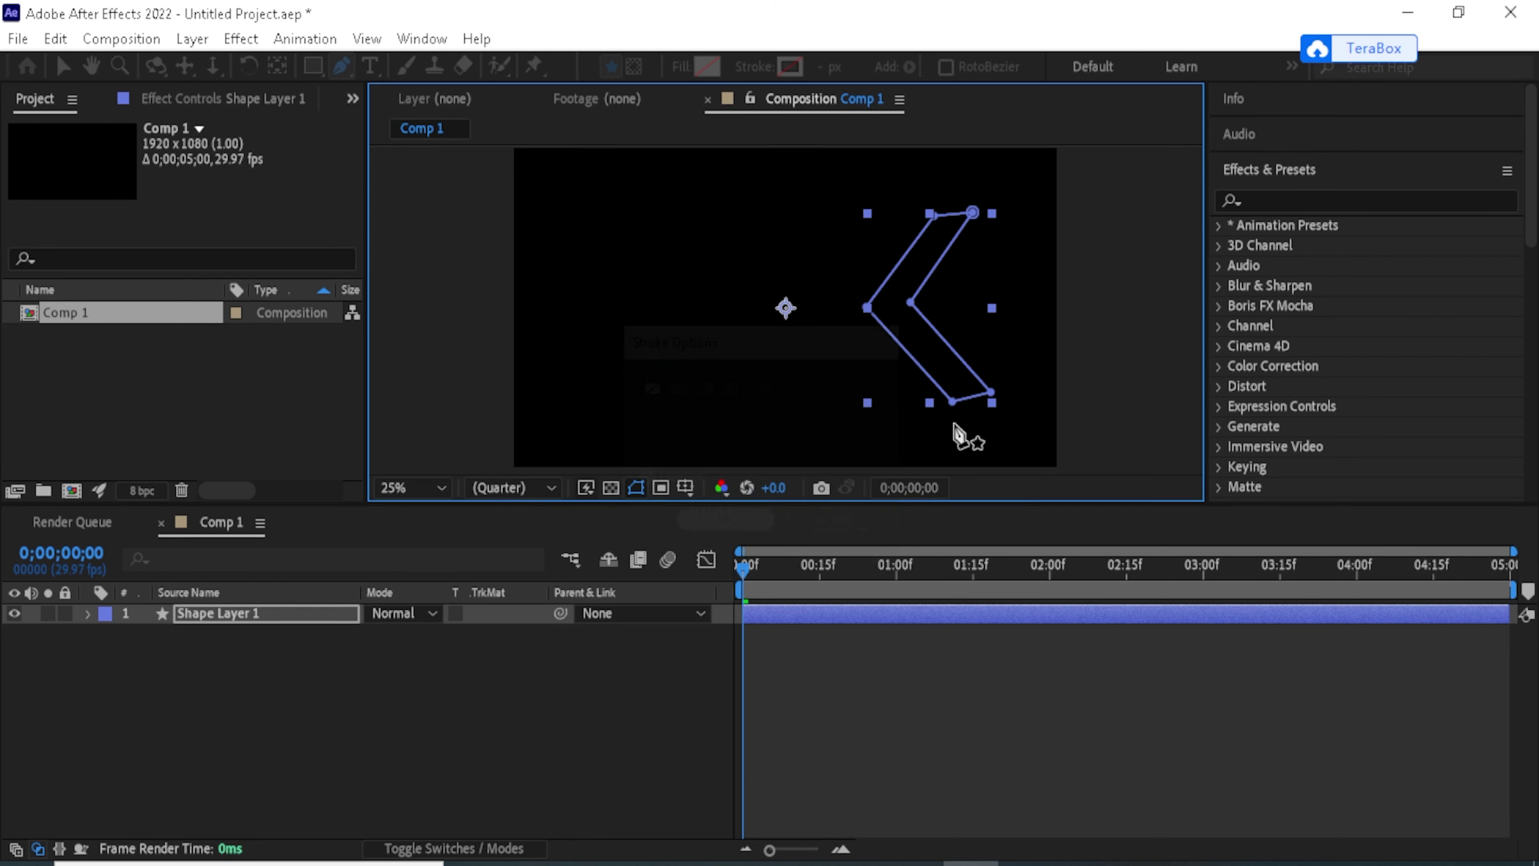
# - Drag the chevron's top-right, bottom-right and top-left vertices to refine its shape
pyautogui.click(973, 215)
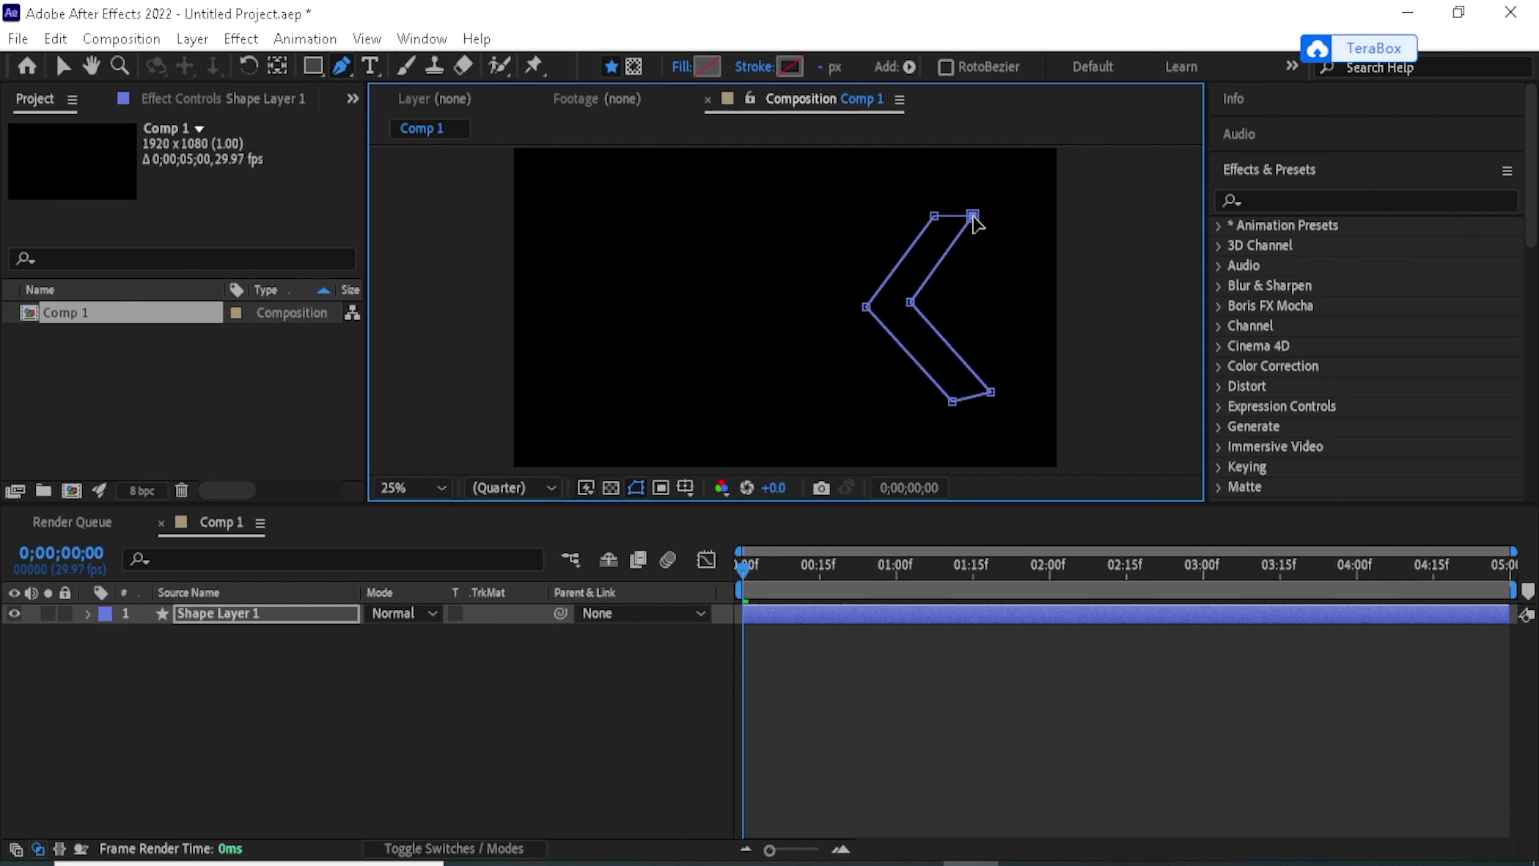
pyautogui.moveTo(972, 215); pyautogui.dragTo(978, 212)
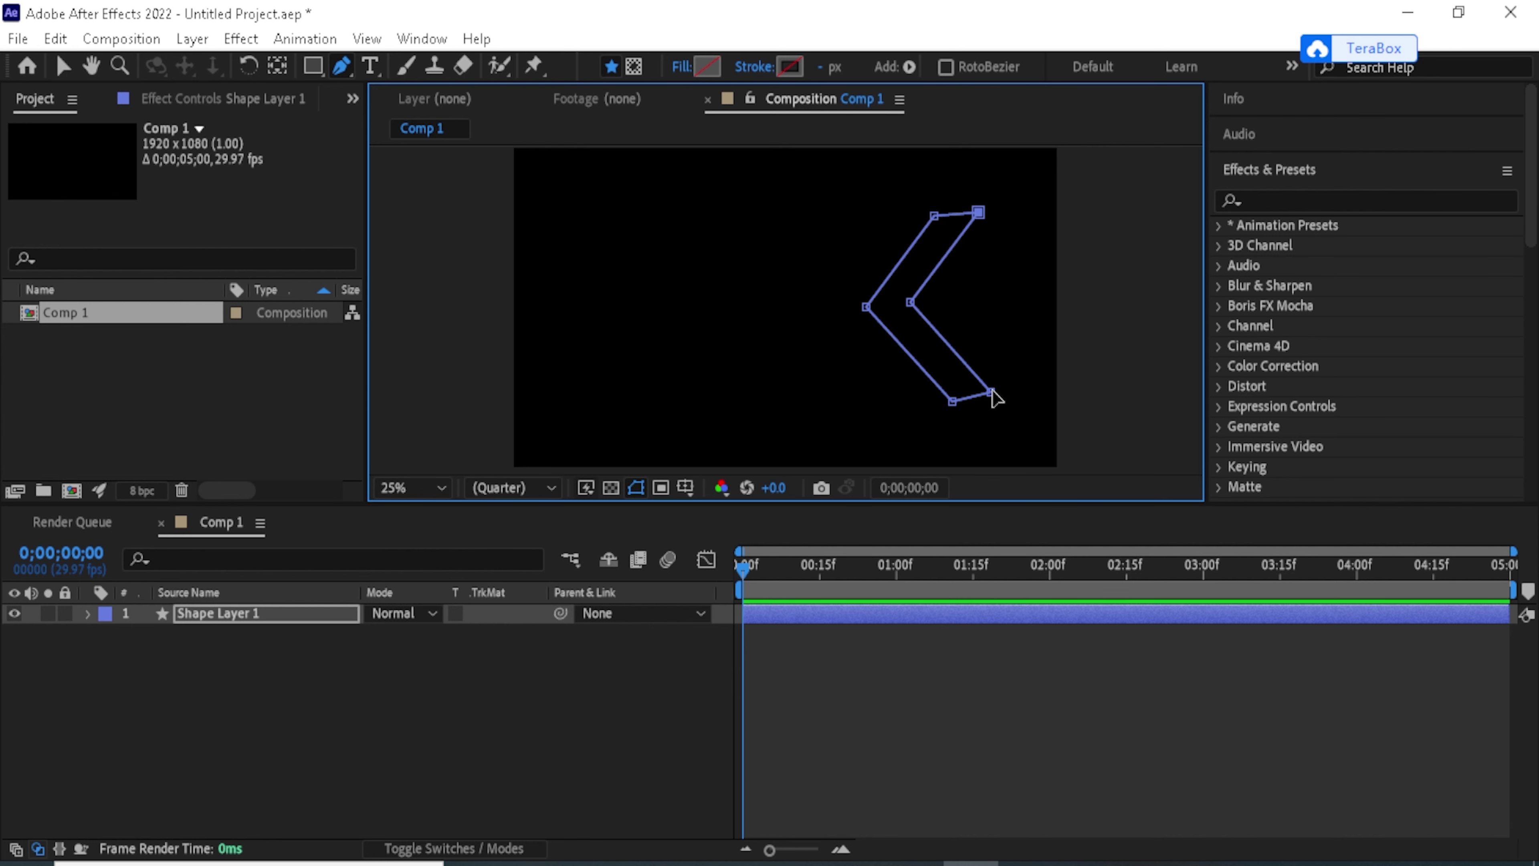
pyautogui.moveTo(988, 393)
pyautogui.mouseDown()
pyautogui.moveTo(986, 377)
pyautogui.moveTo(994, 394)
pyautogui.moveTo(949, 398)
pyautogui.mouseUp()
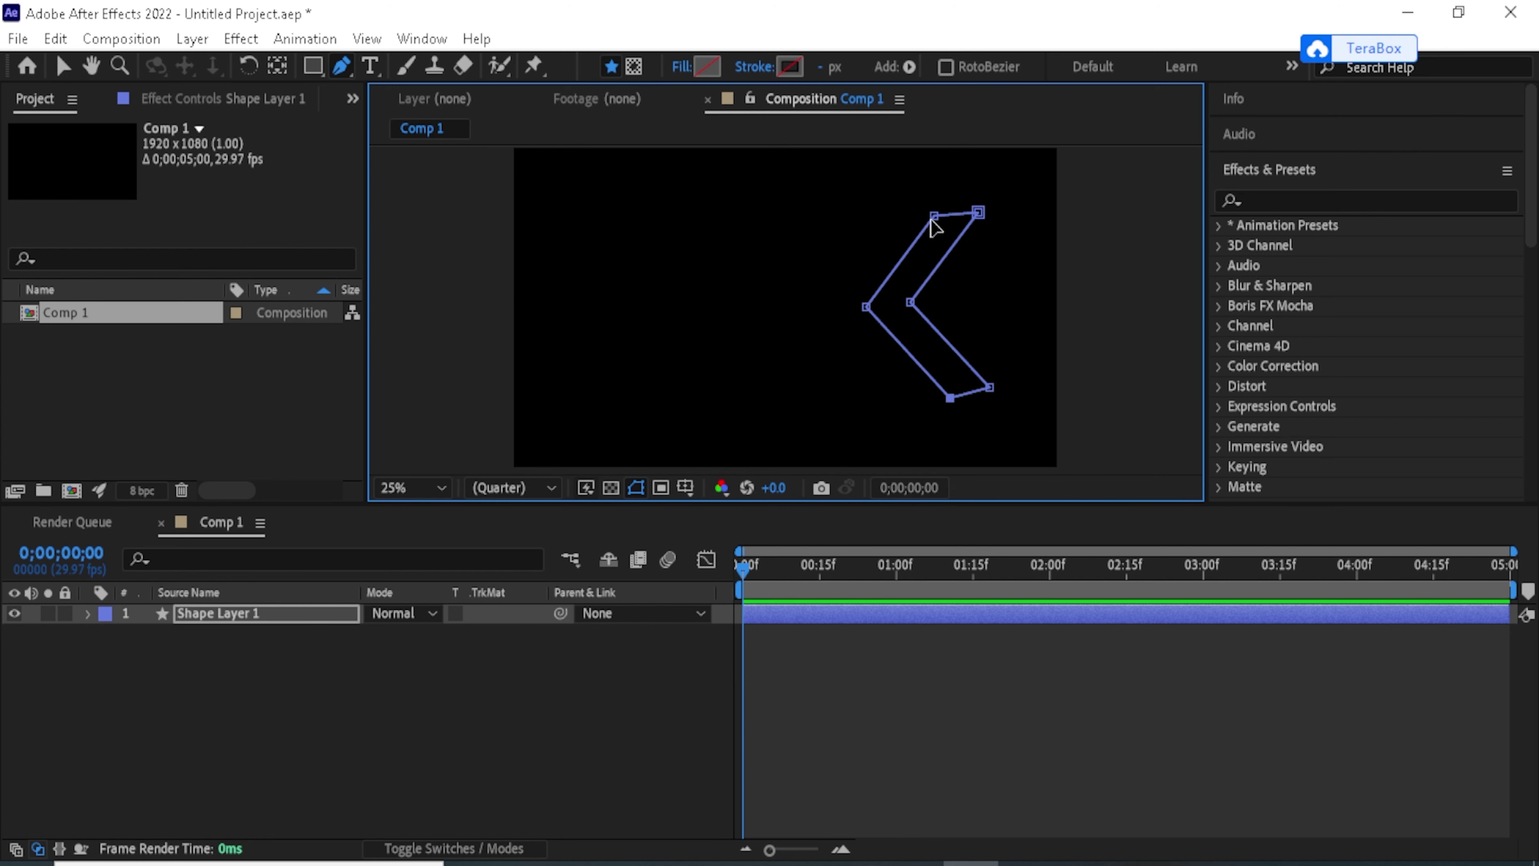
pyautogui.moveTo(933, 215); pyautogui.dragTo(936, 216)
# - Give the chevron a solid red fill, FA1121
pyautogui.click(682, 66)
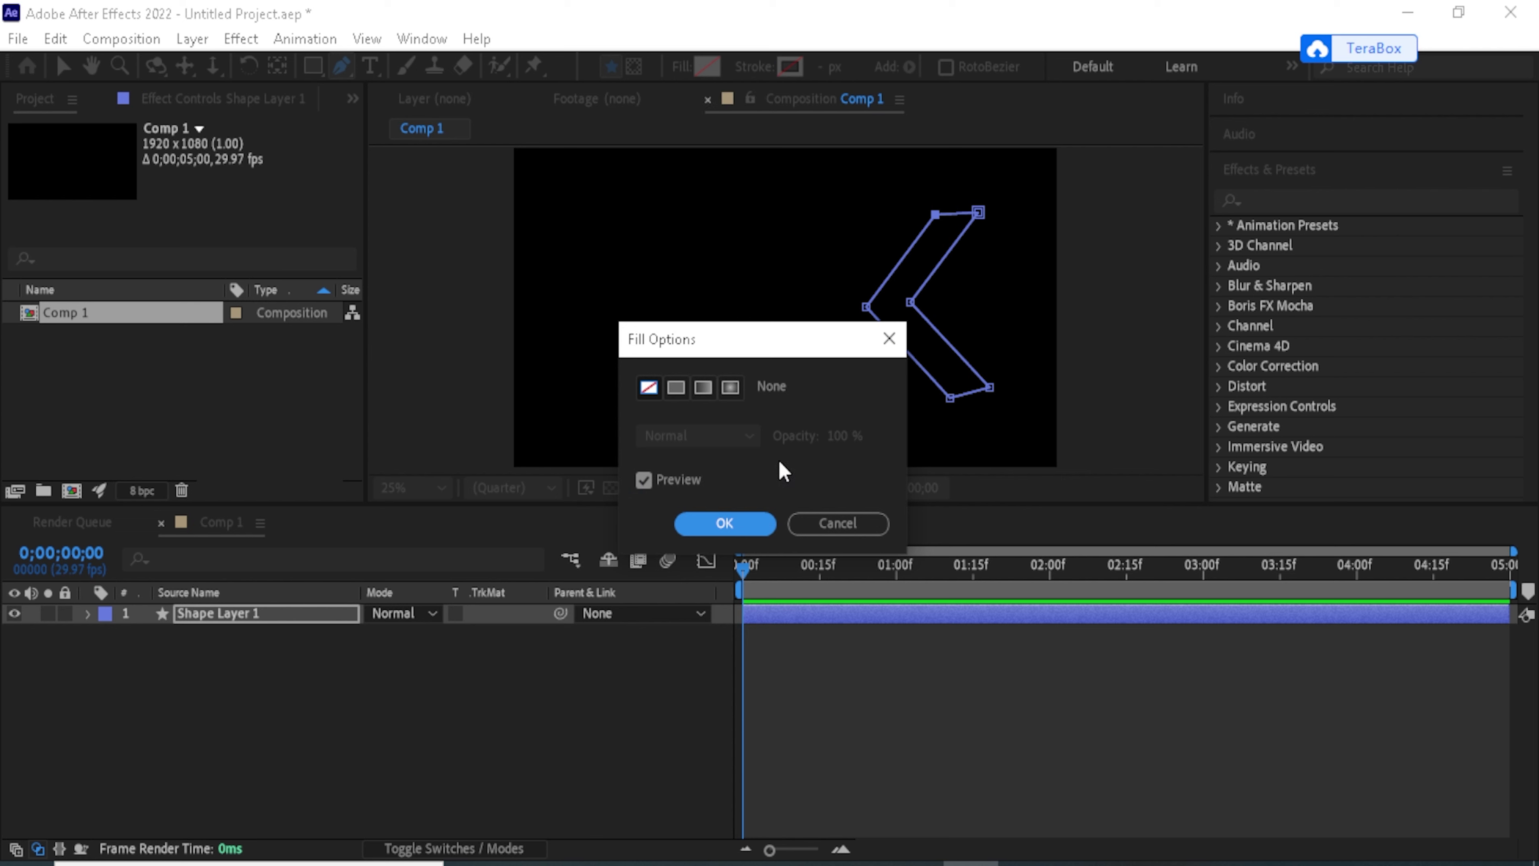
pyautogui.click(676, 388)
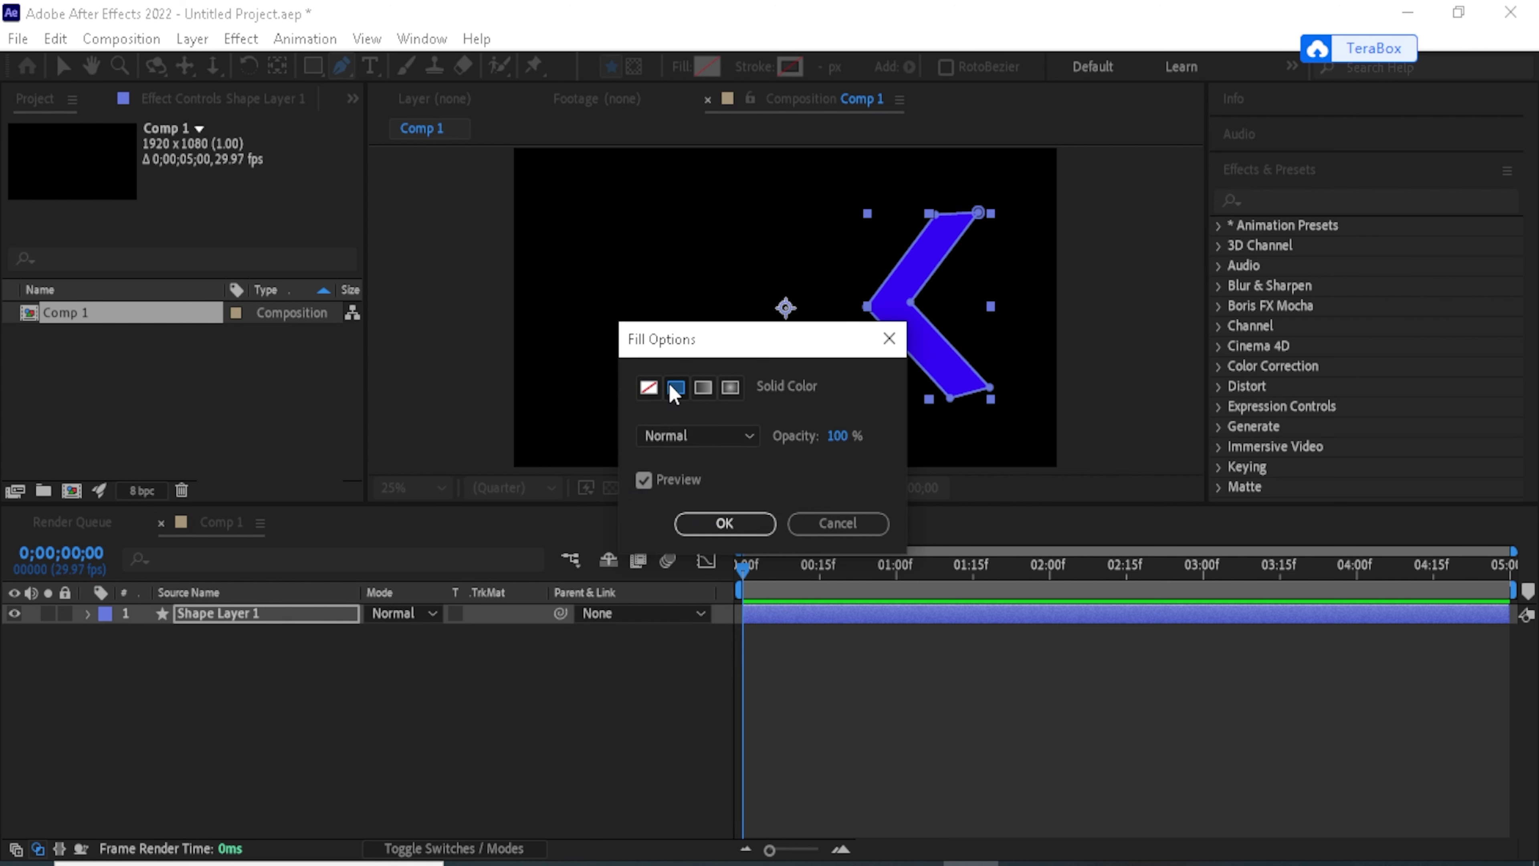
pyautogui.click(747, 526)
pyautogui.click(708, 67)
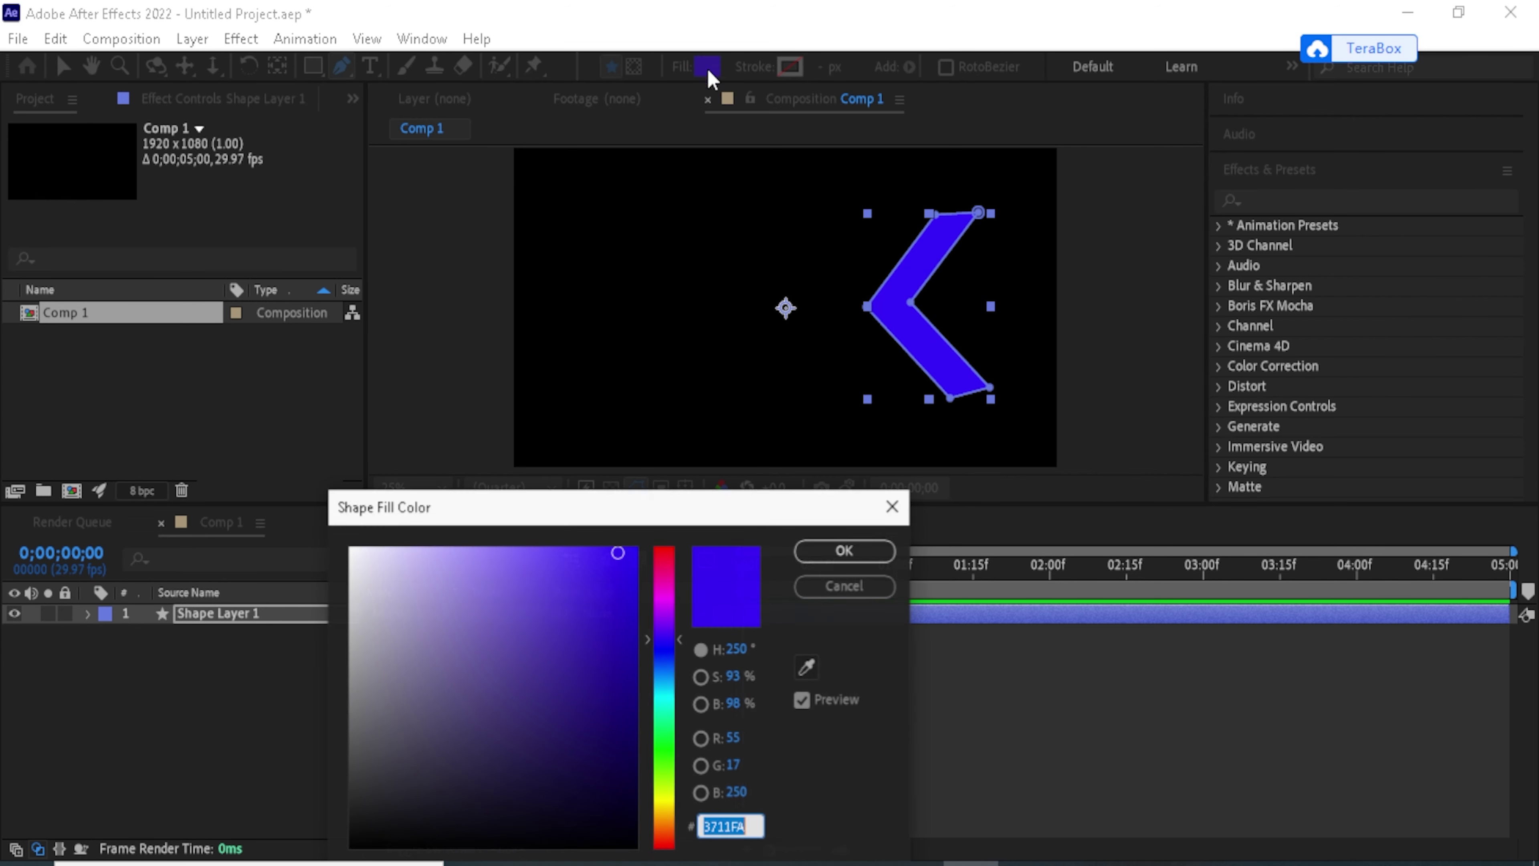
pyautogui.click(667, 553)
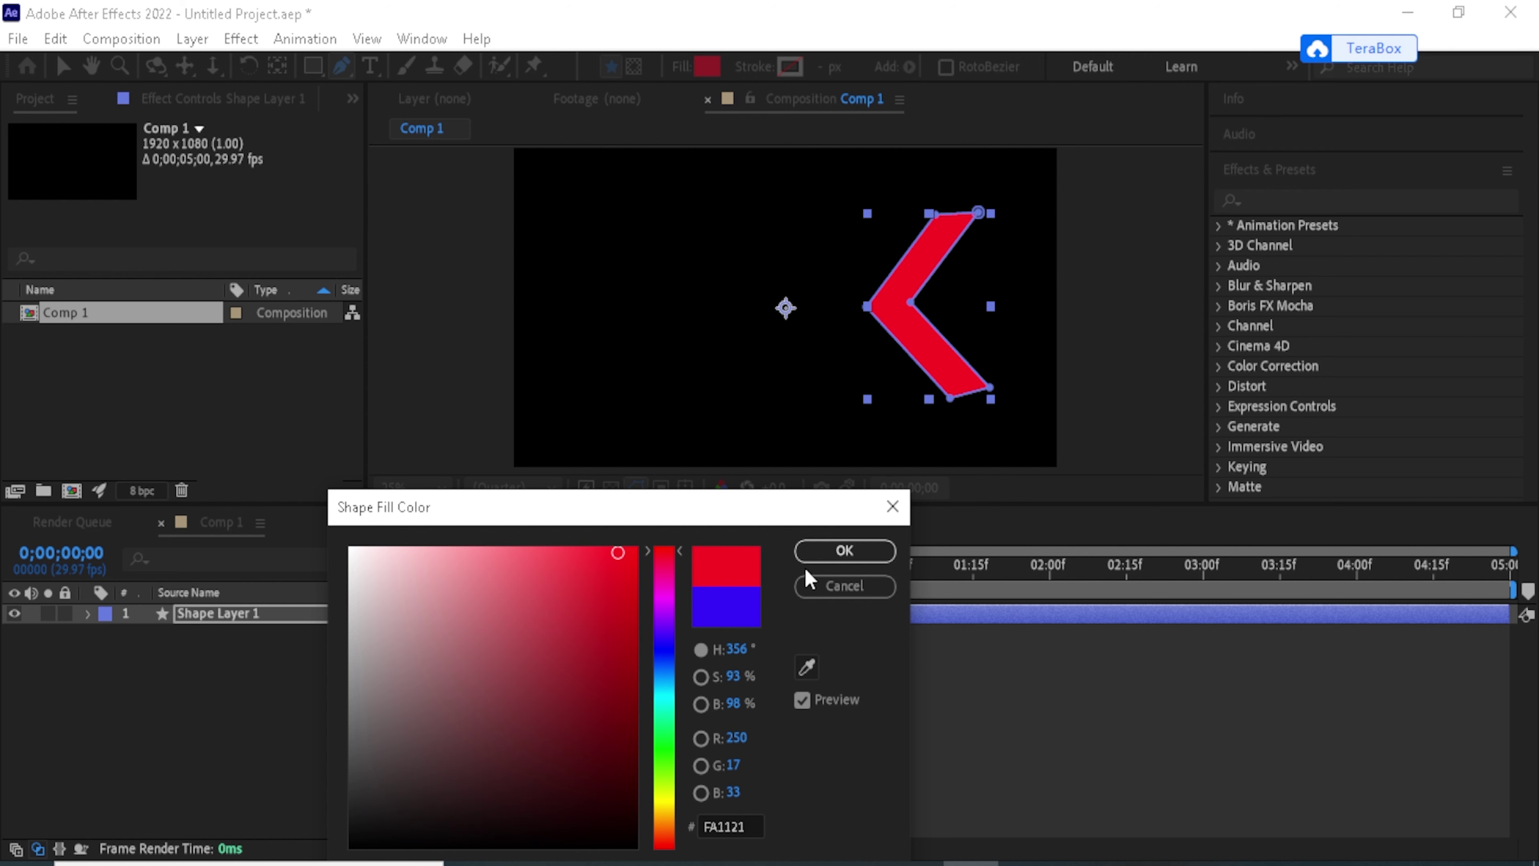
pyautogui.click(844, 550)
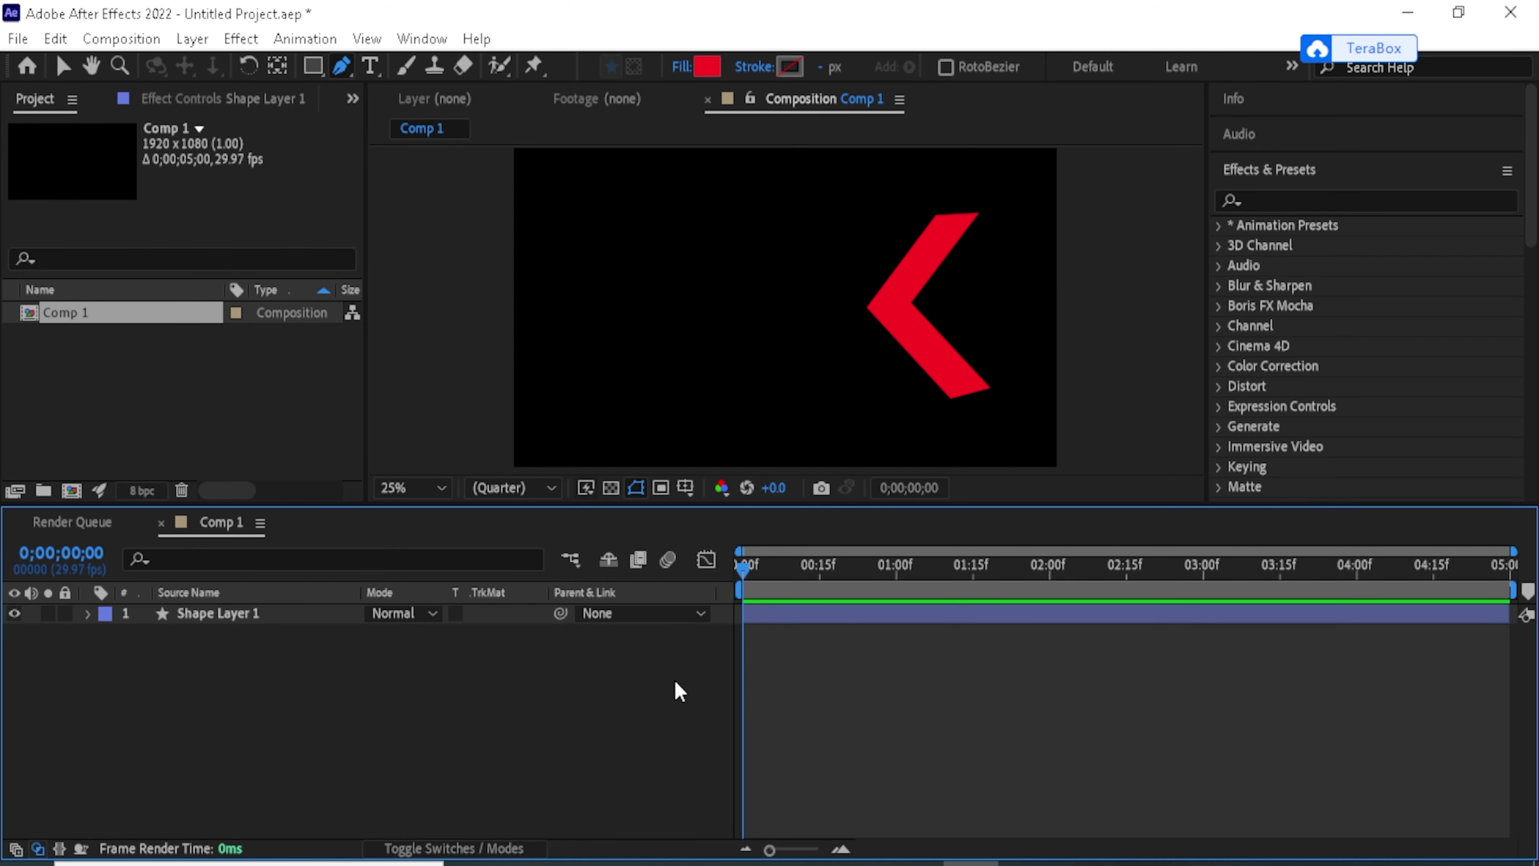
# - Keyframe the chevron's Opacity at 100% at 0;00, 0% at 1;00, and hold at 1;15
pyautogui.click(86, 614)
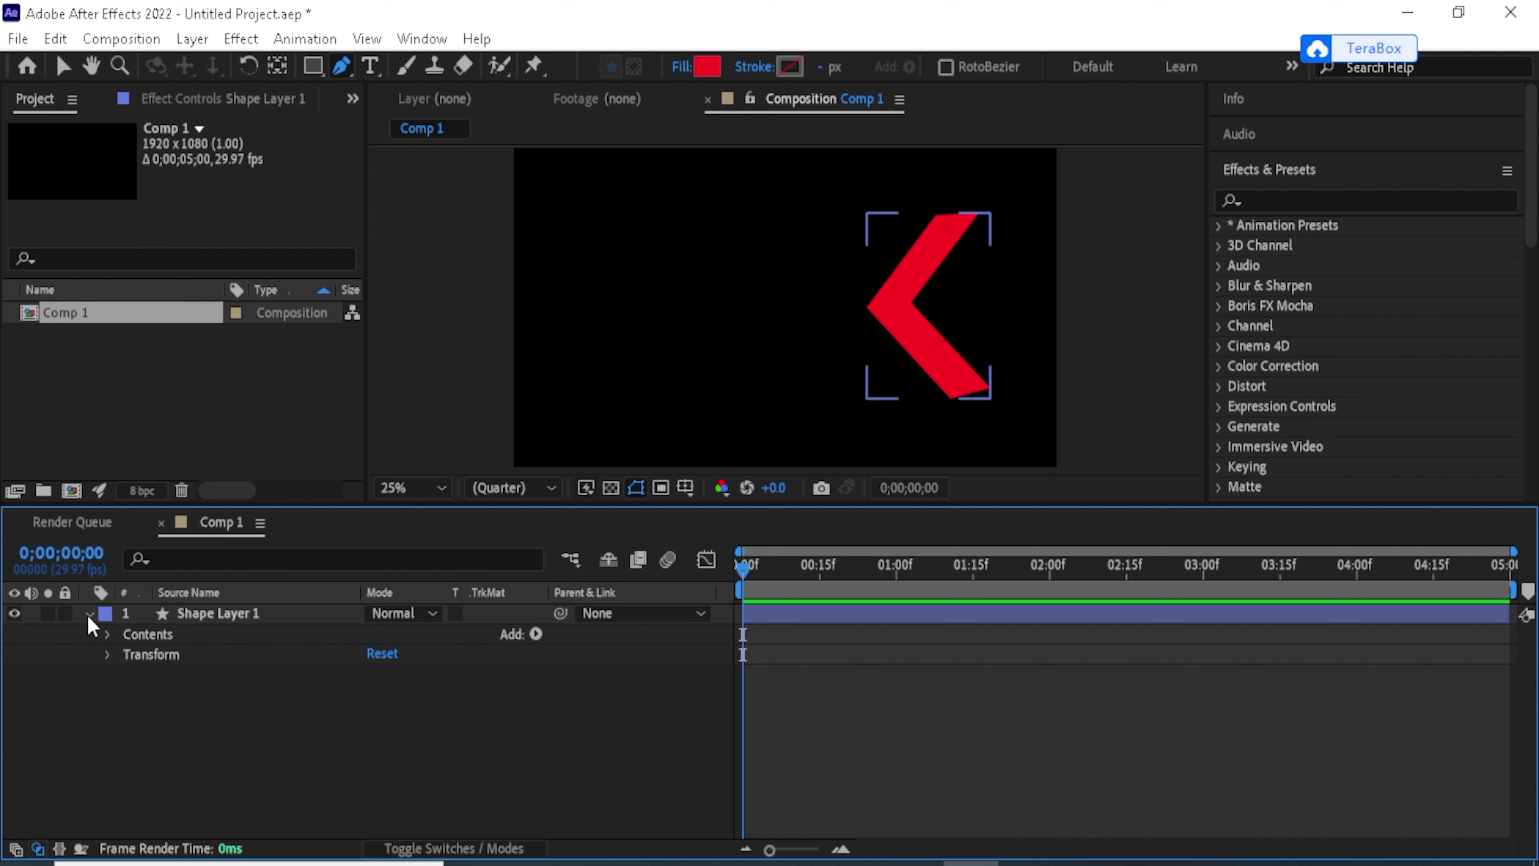
pyautogui.click(89, 614)
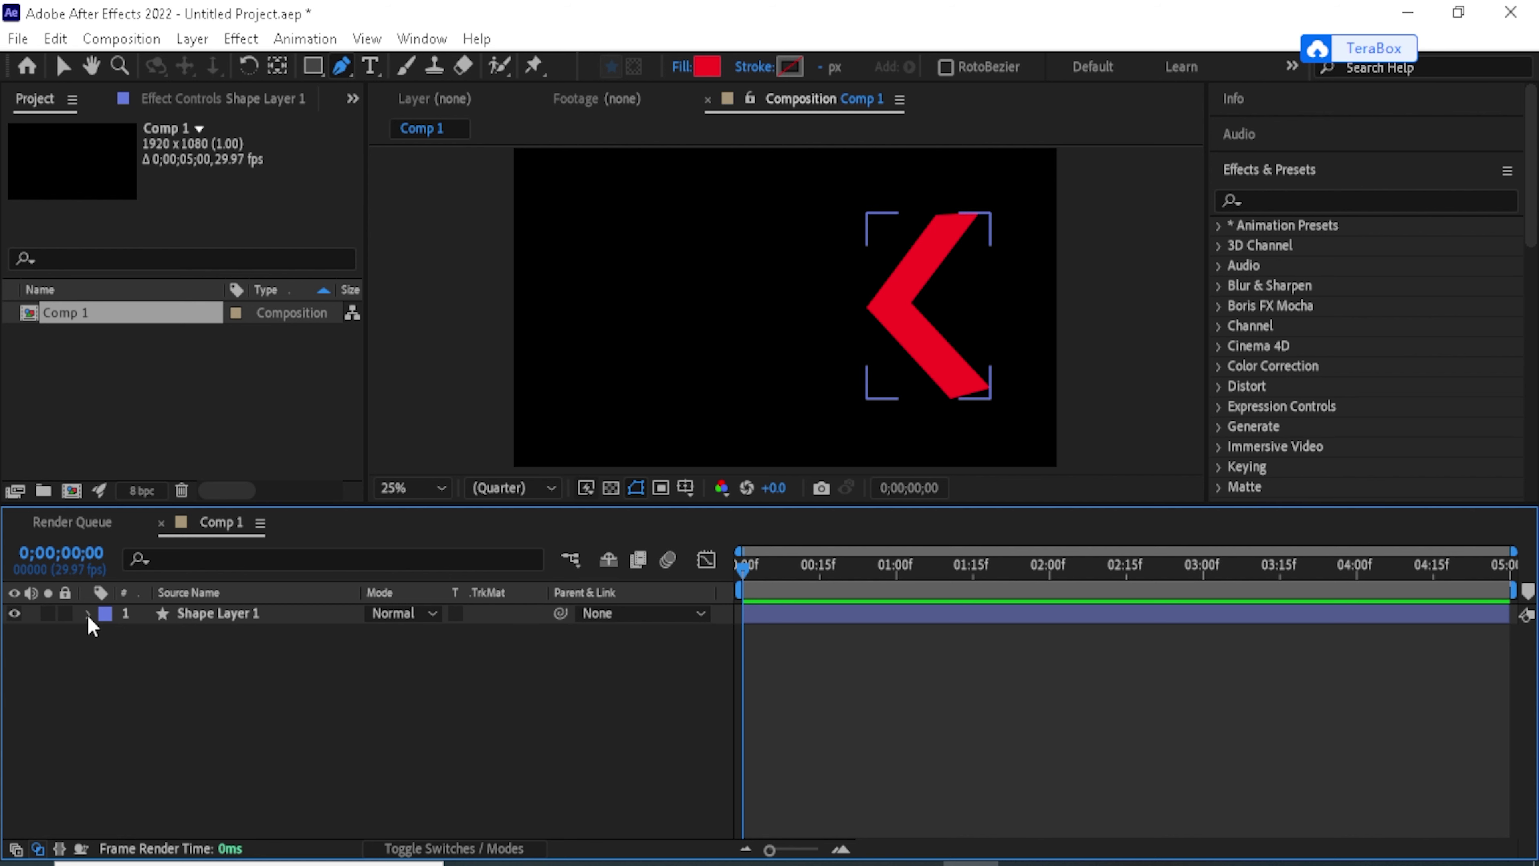
pyautogui.click(89, 614)
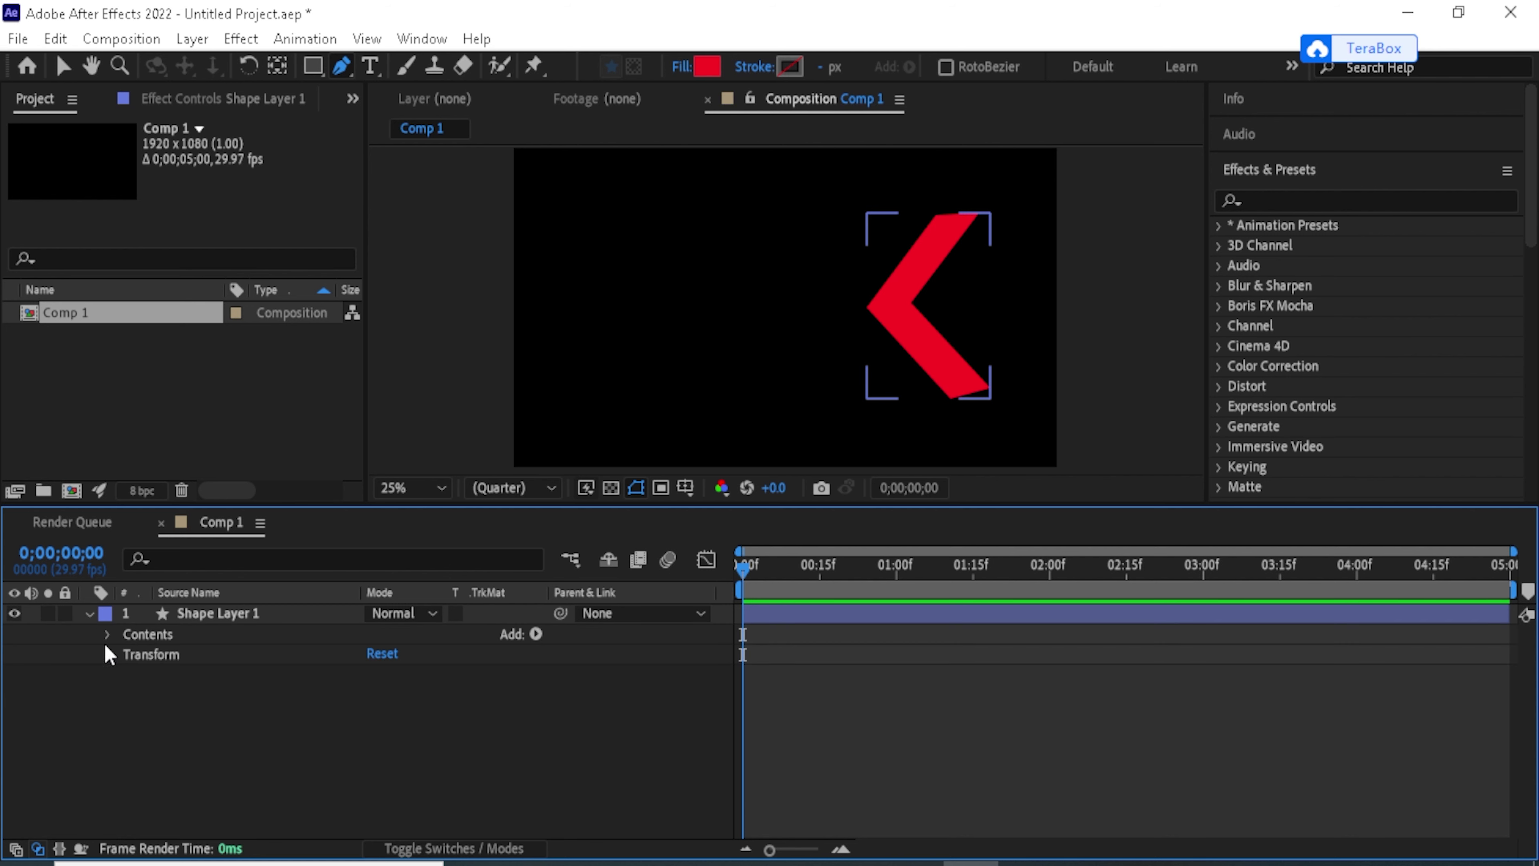
pyautogui.click(109, 634)
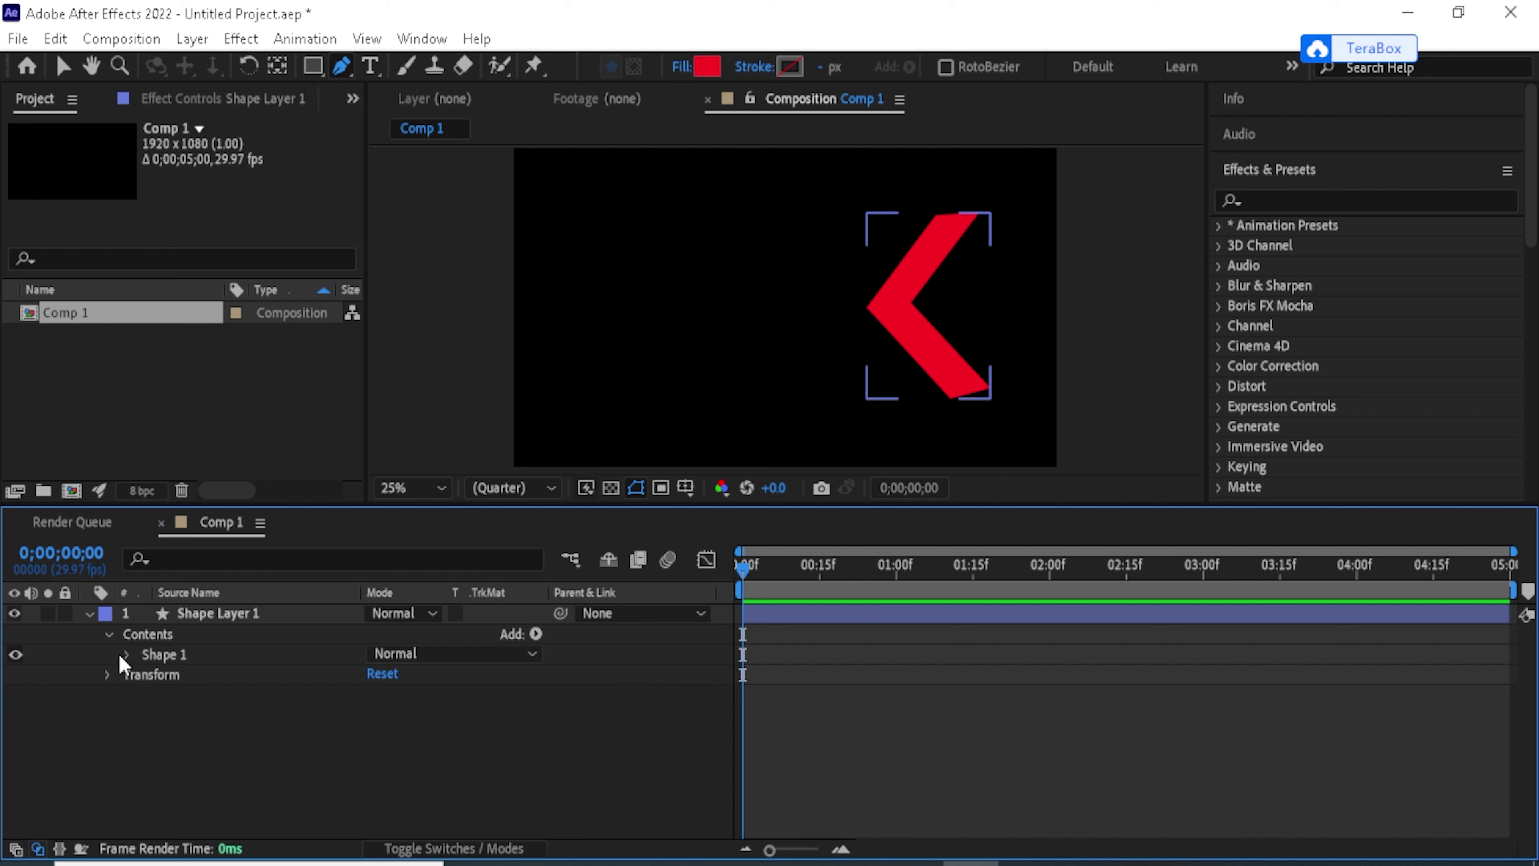
pyautogui.click(107, 674)
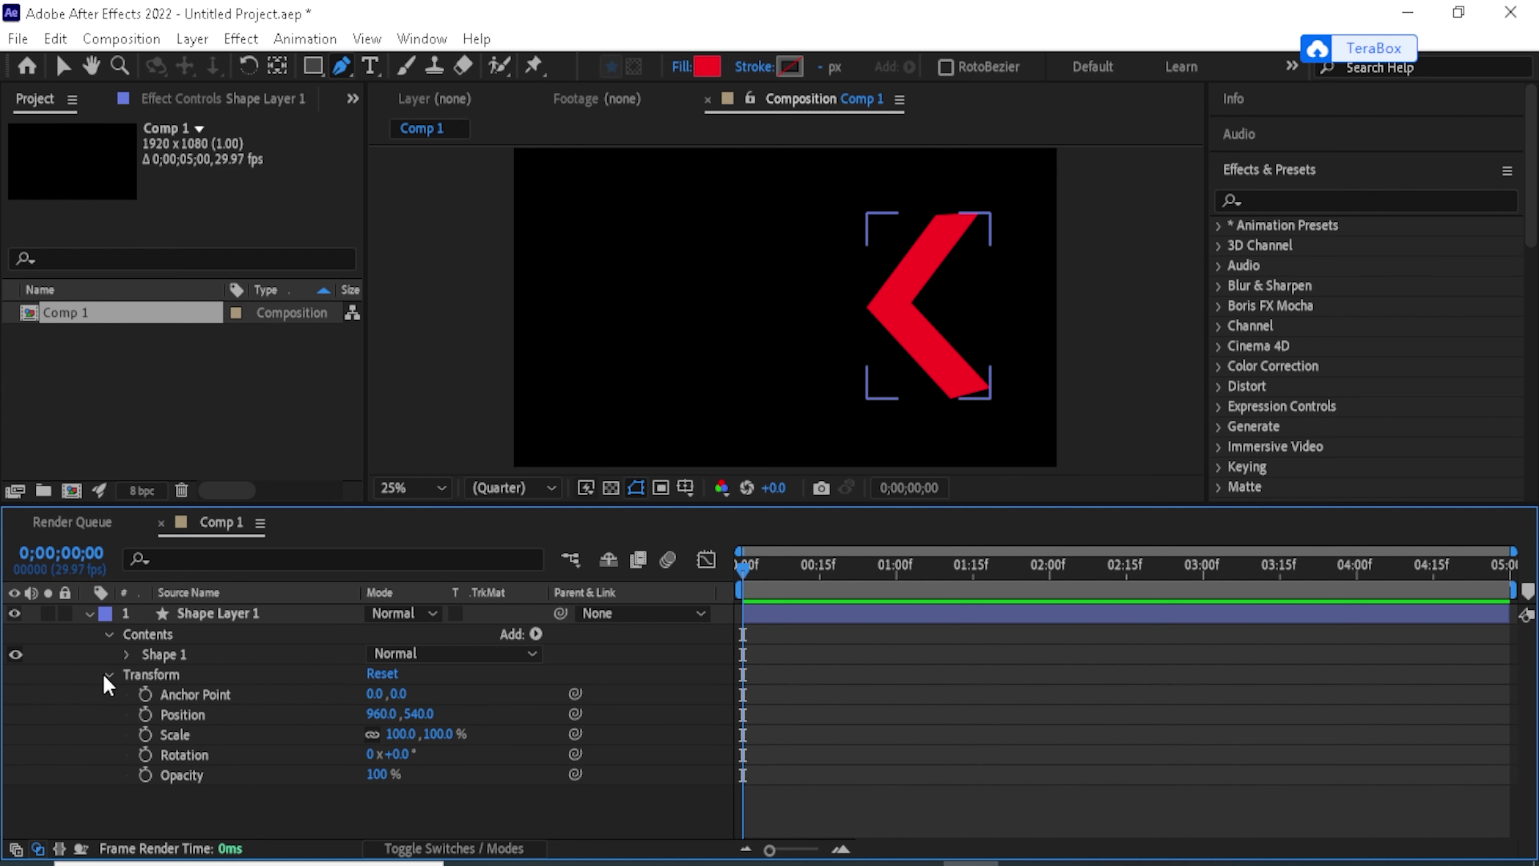
pyautogui.click(145, 775)
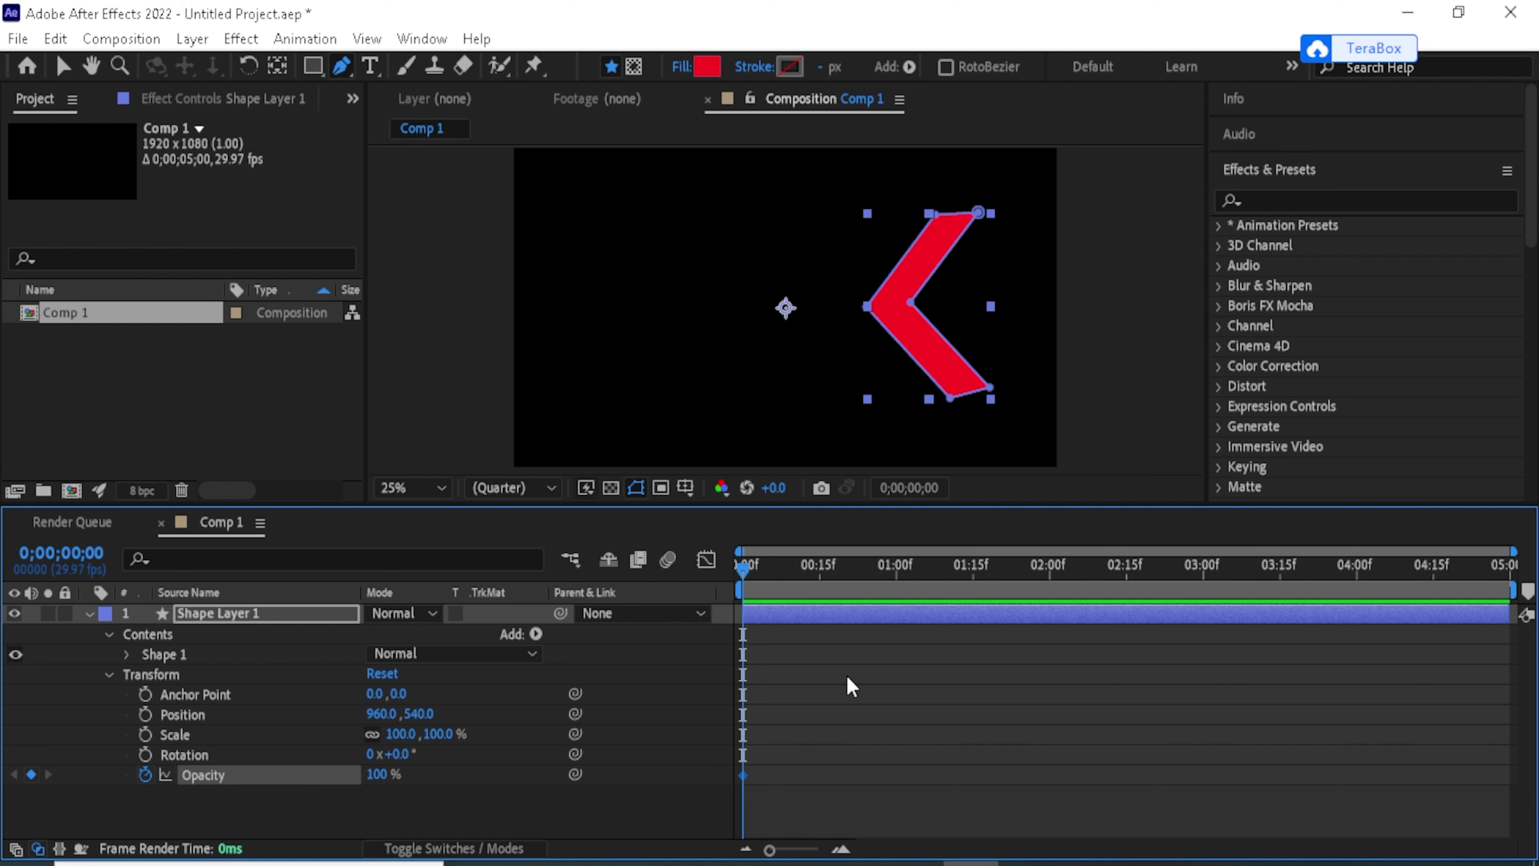
pyautogui.moveTo(744, 583); pyautogui.dragTo(897, 631)
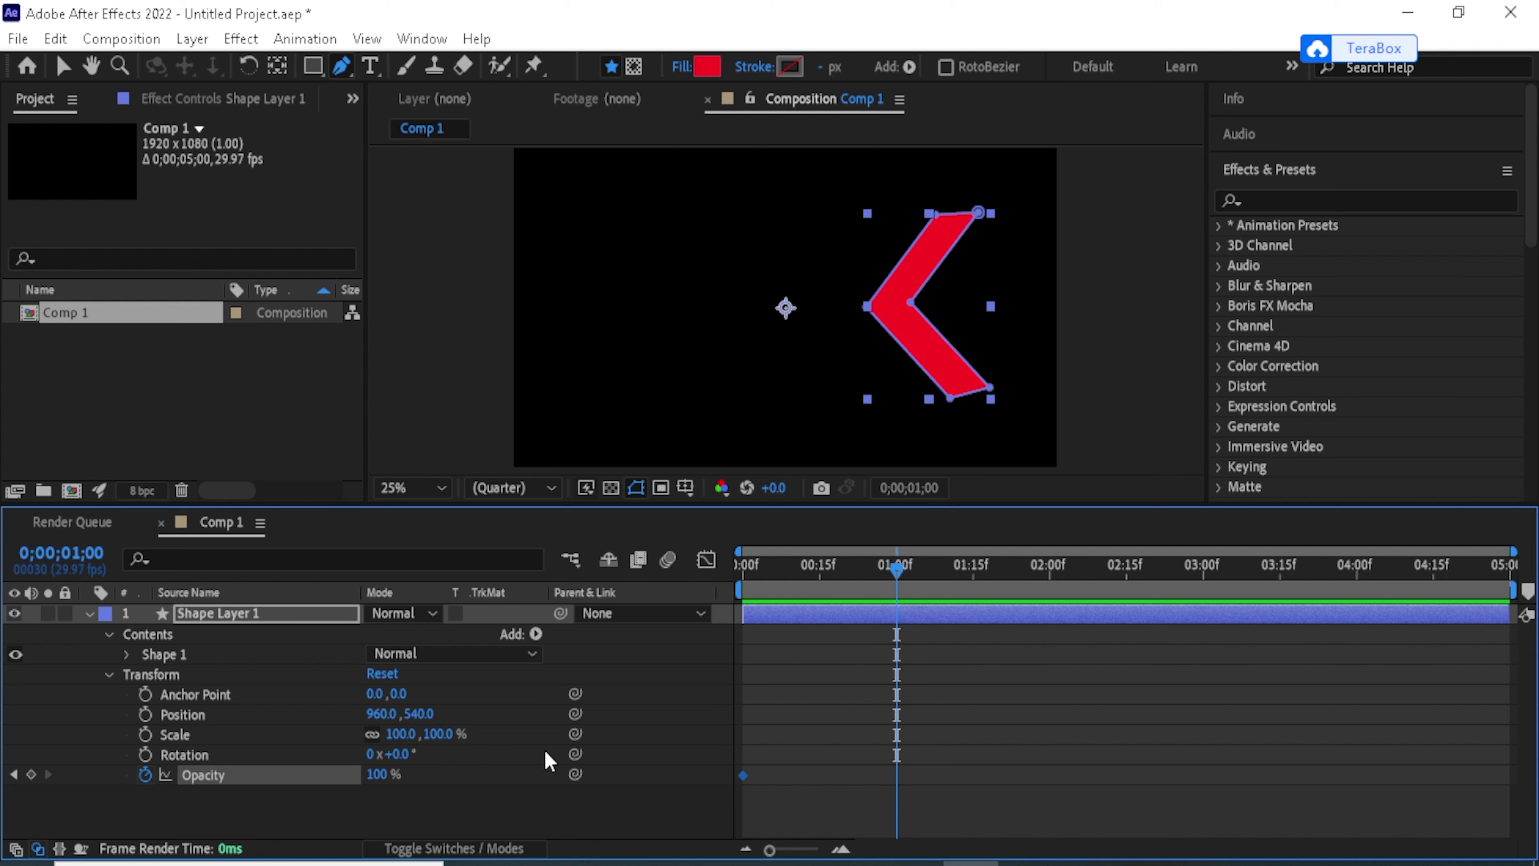
pyautogui.moveTo(374, 779); pyautogui.dragTo(270, 794)
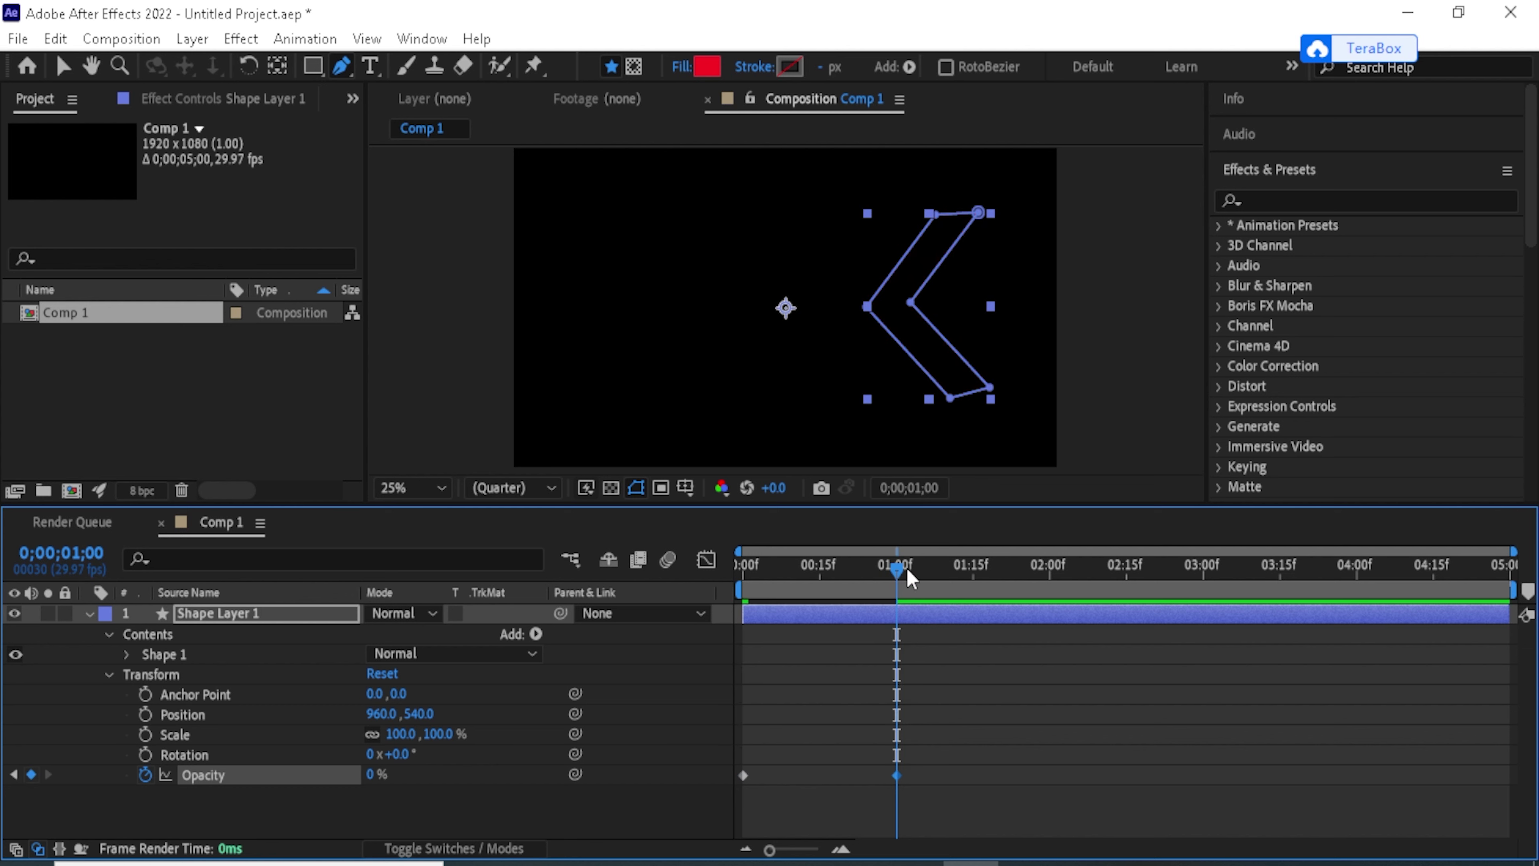
pyautogui.moveTo(901, 571); pyautogui.dragTo(979, 650)
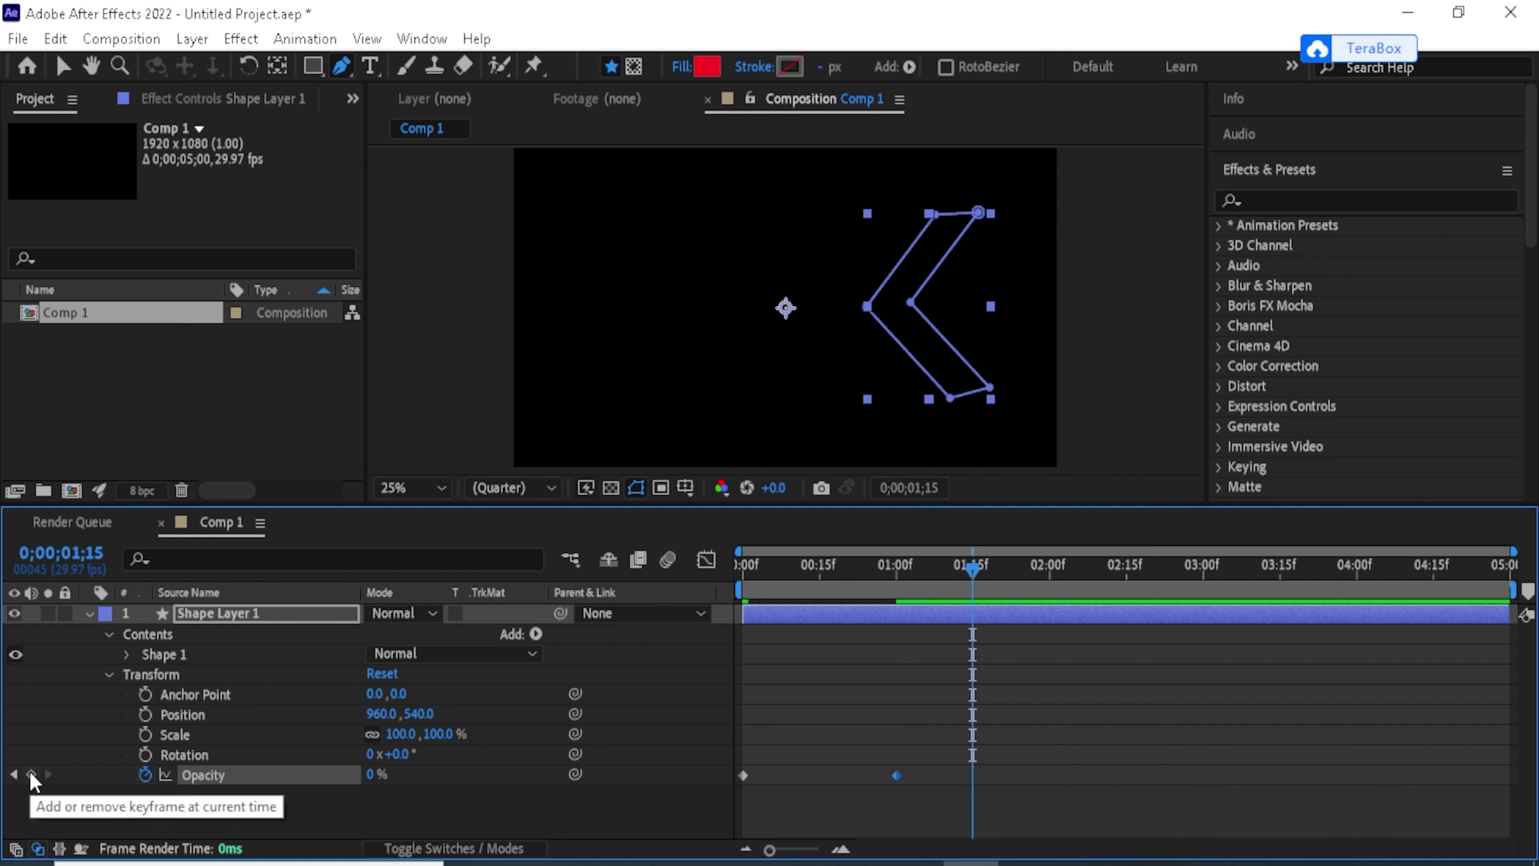
pyautogui.click(31, 775)
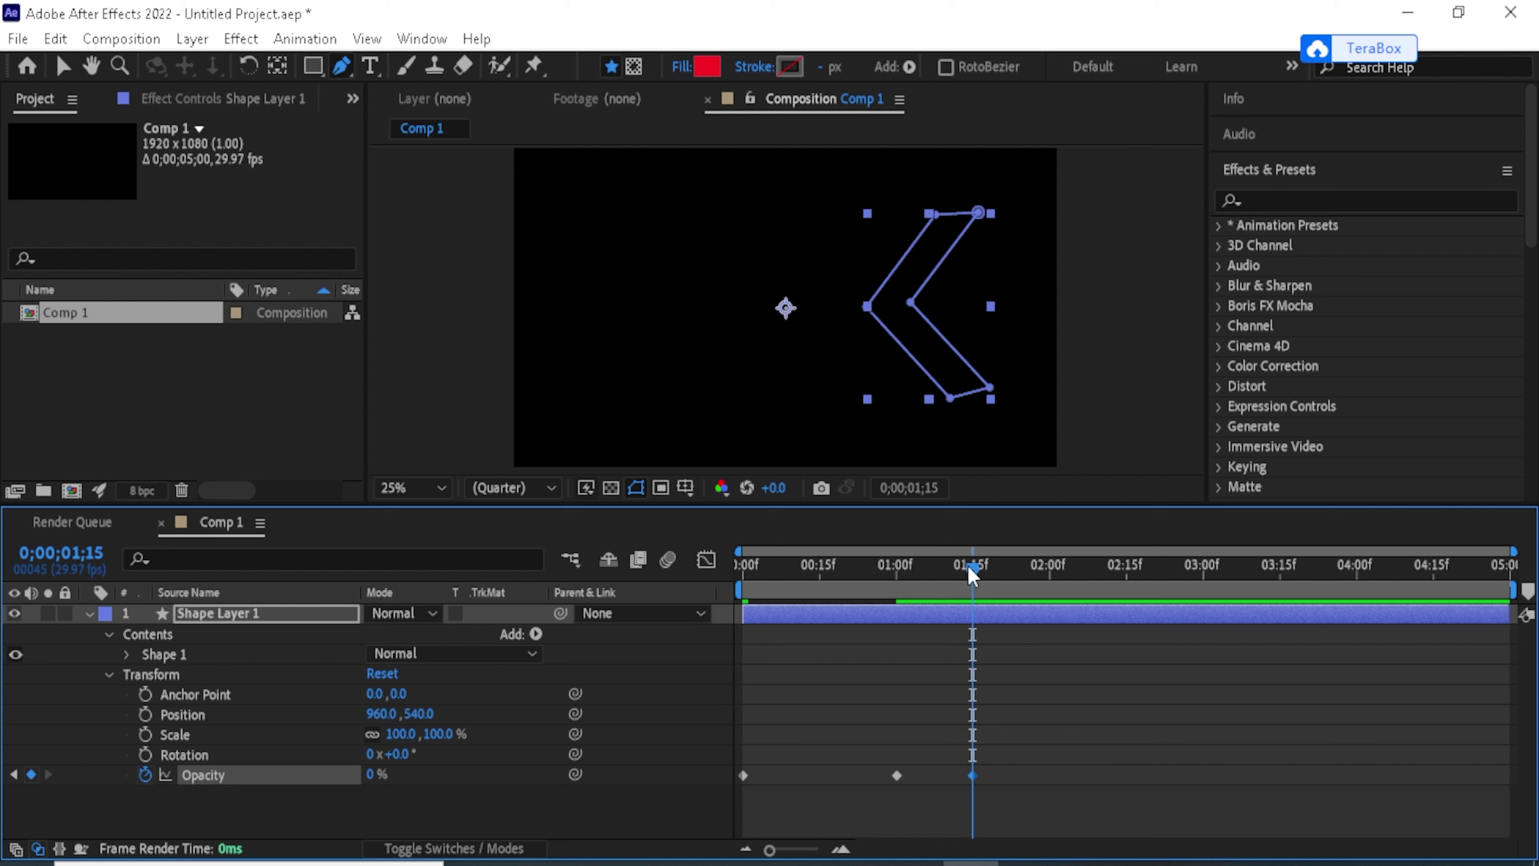
# - Preview the fade, return to the start, and select all three Opacity keyframes
pyautogui.press('pageup')
pyautogui.press('space')
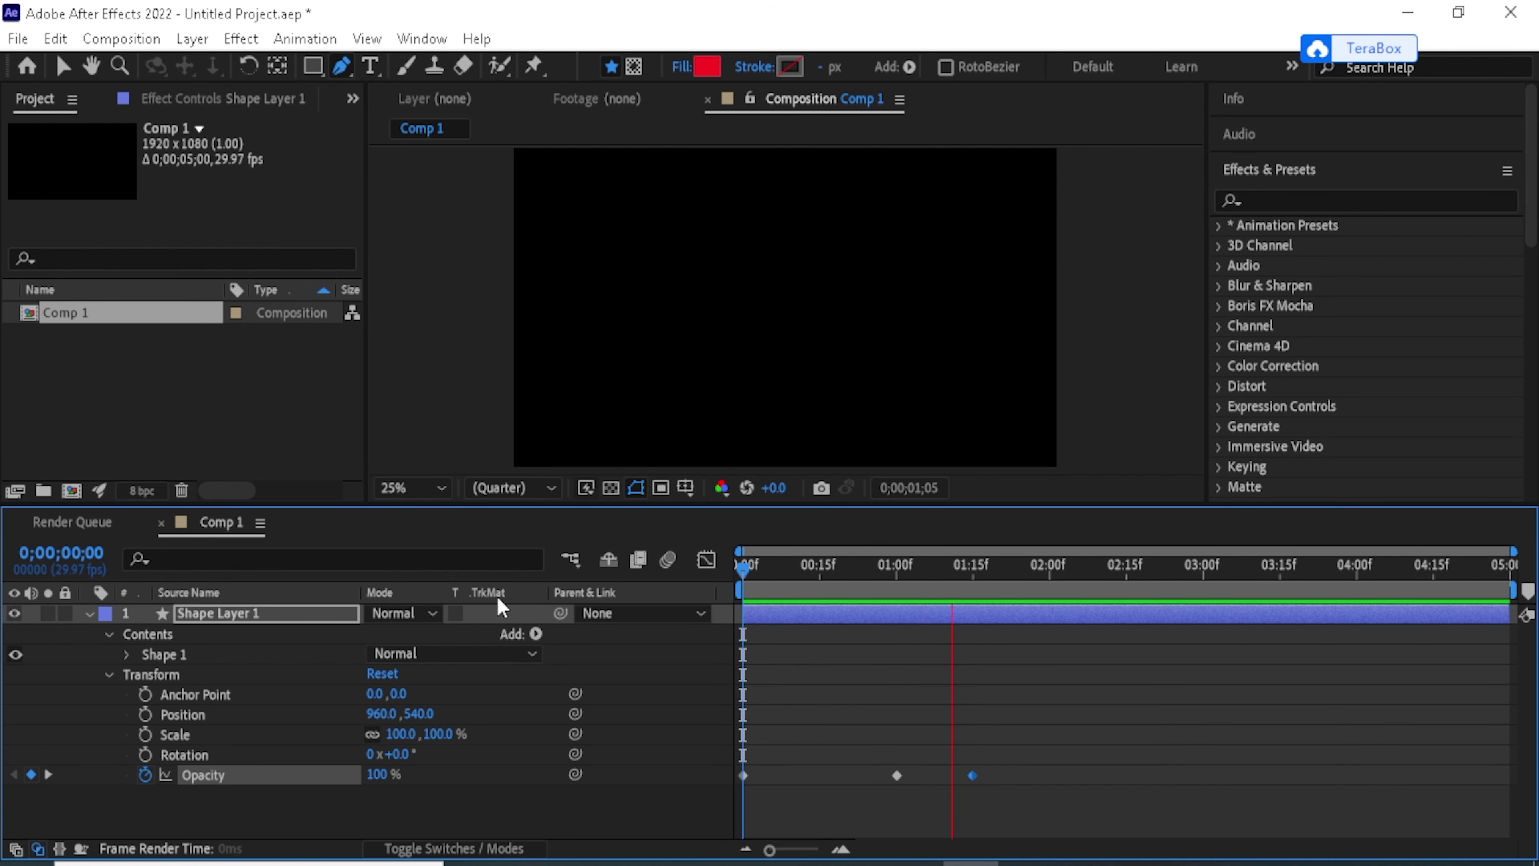
pyautogui.press('space')
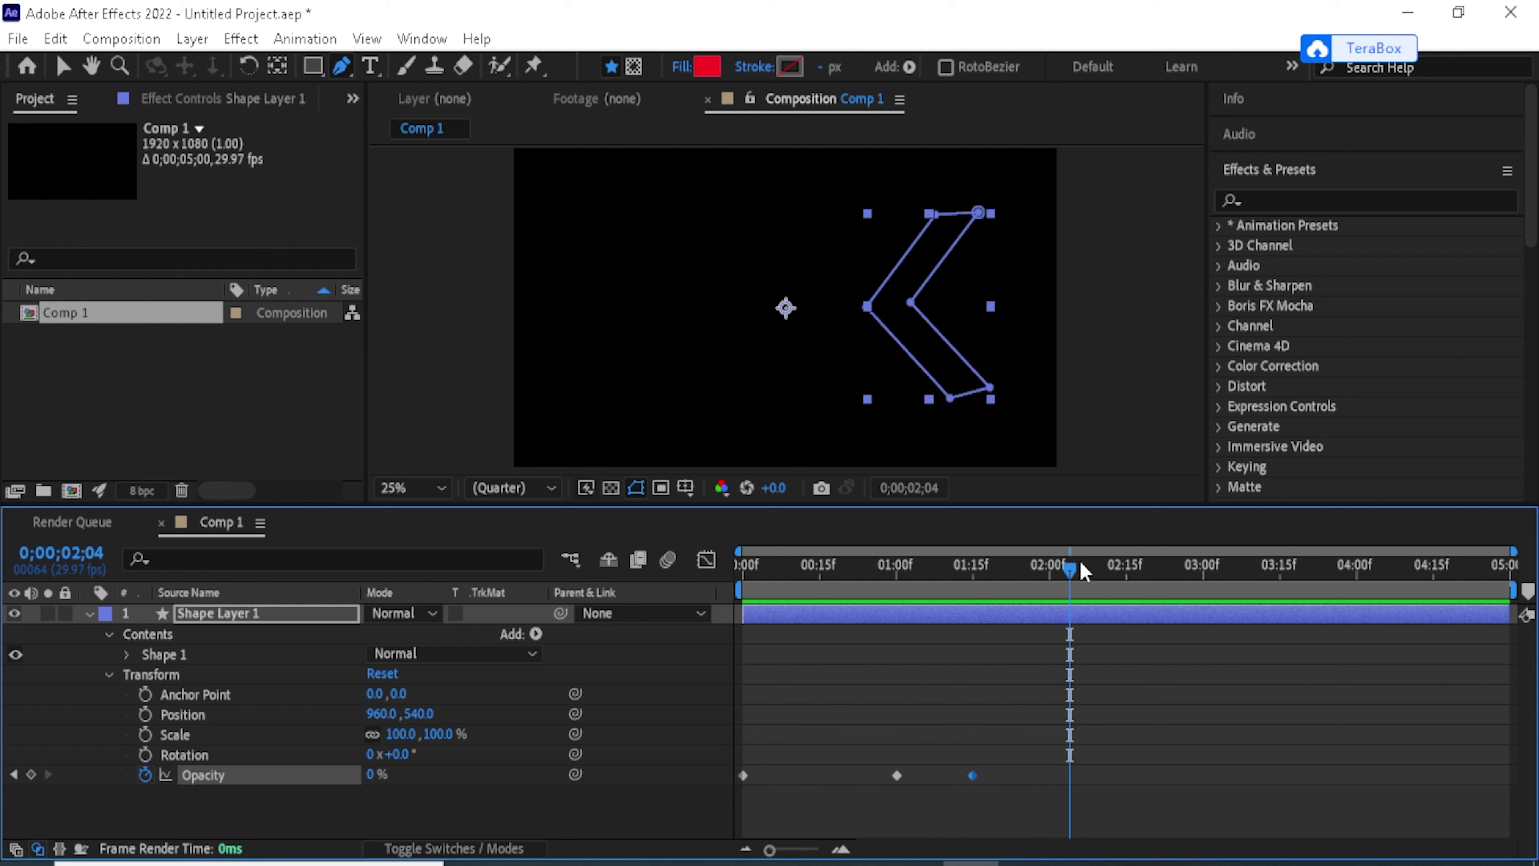
pyautogui.press('Home')
pyautogui.press('space')
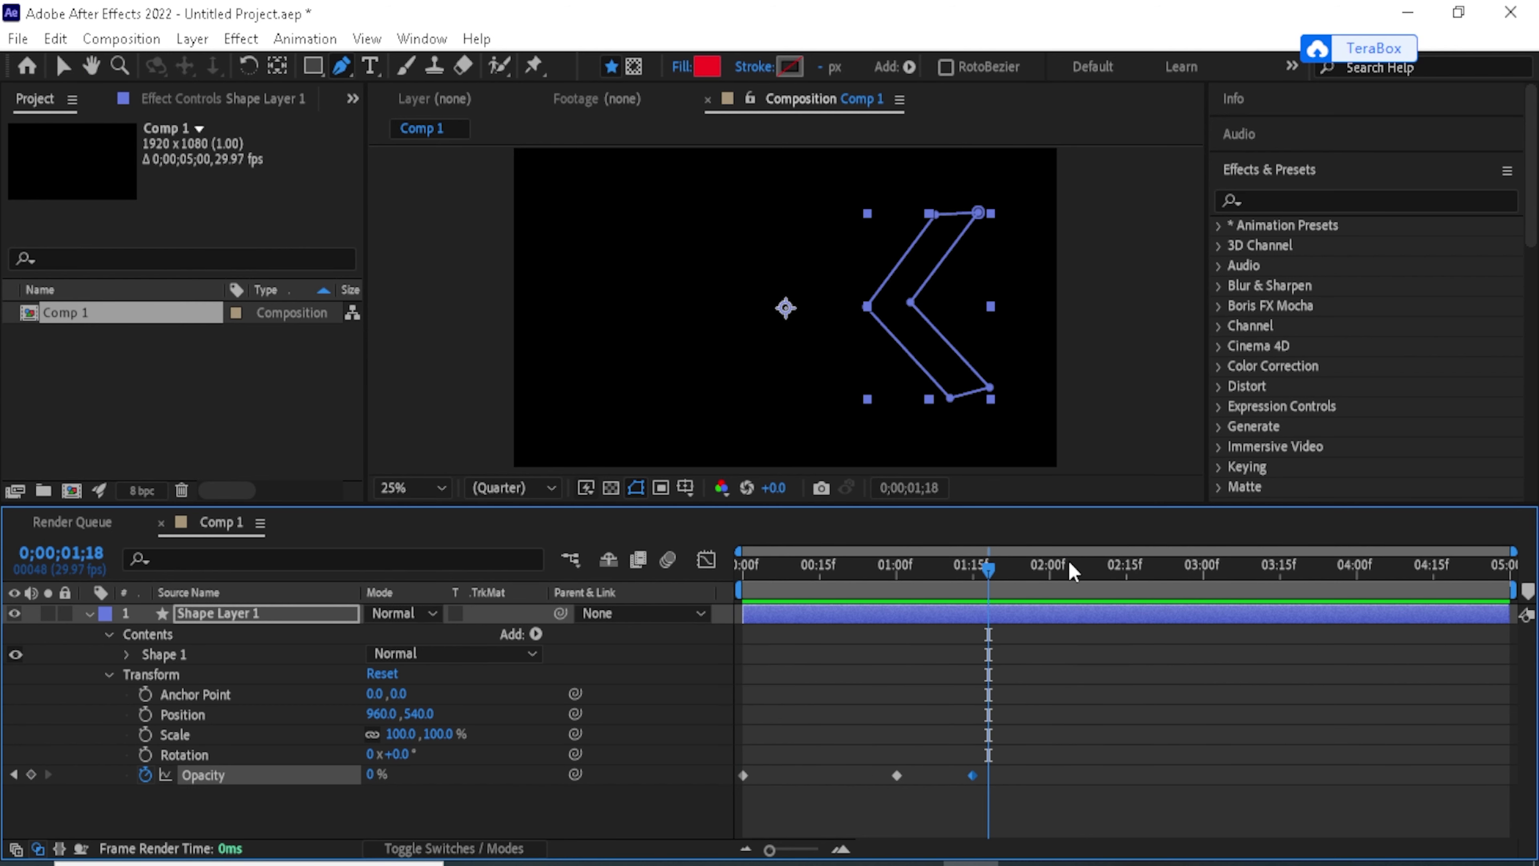
pyautogui.moveTo(988, 566); pyautogui.dragTo(648, 598)
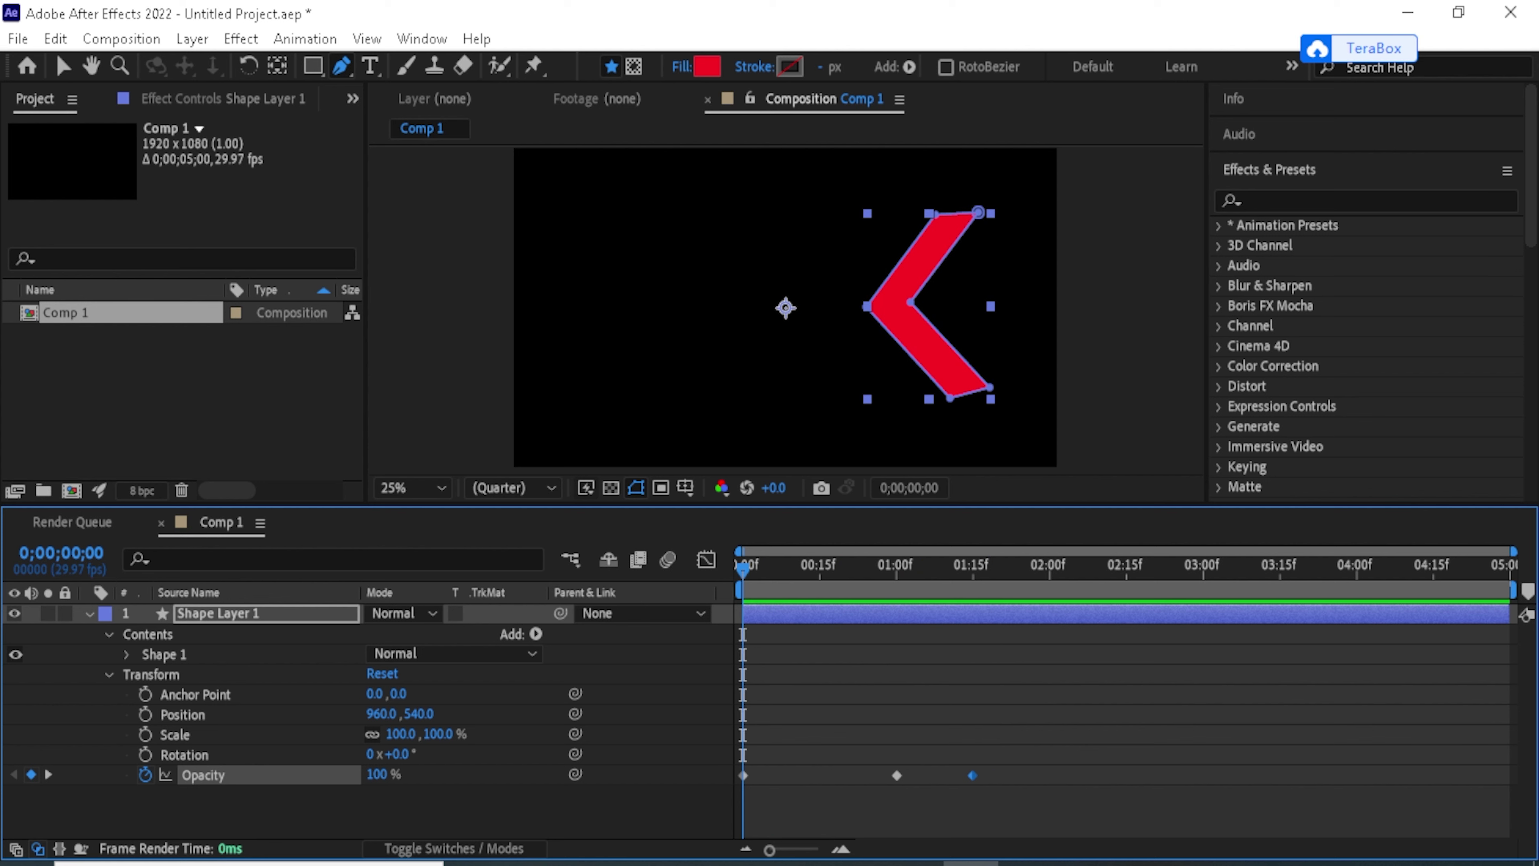
pyautogui.moveTo(1033, 716); pyautogui.dragTo(719, 826)
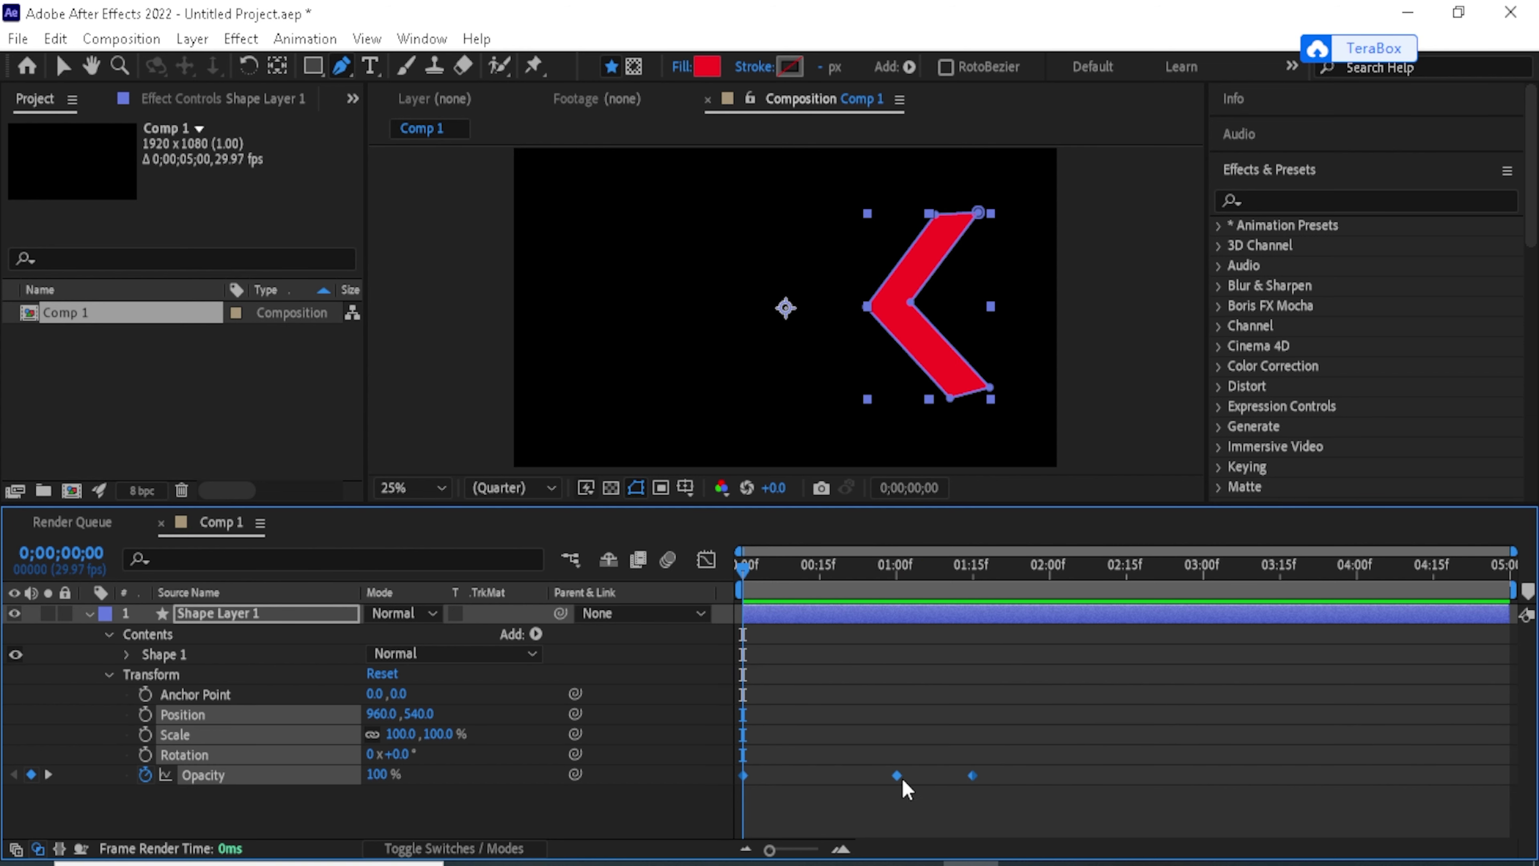
# - Apply Easy Ease to the three Opacity keyframes and preview the smoothed fade
pyautogui.rightClick(898, 775)
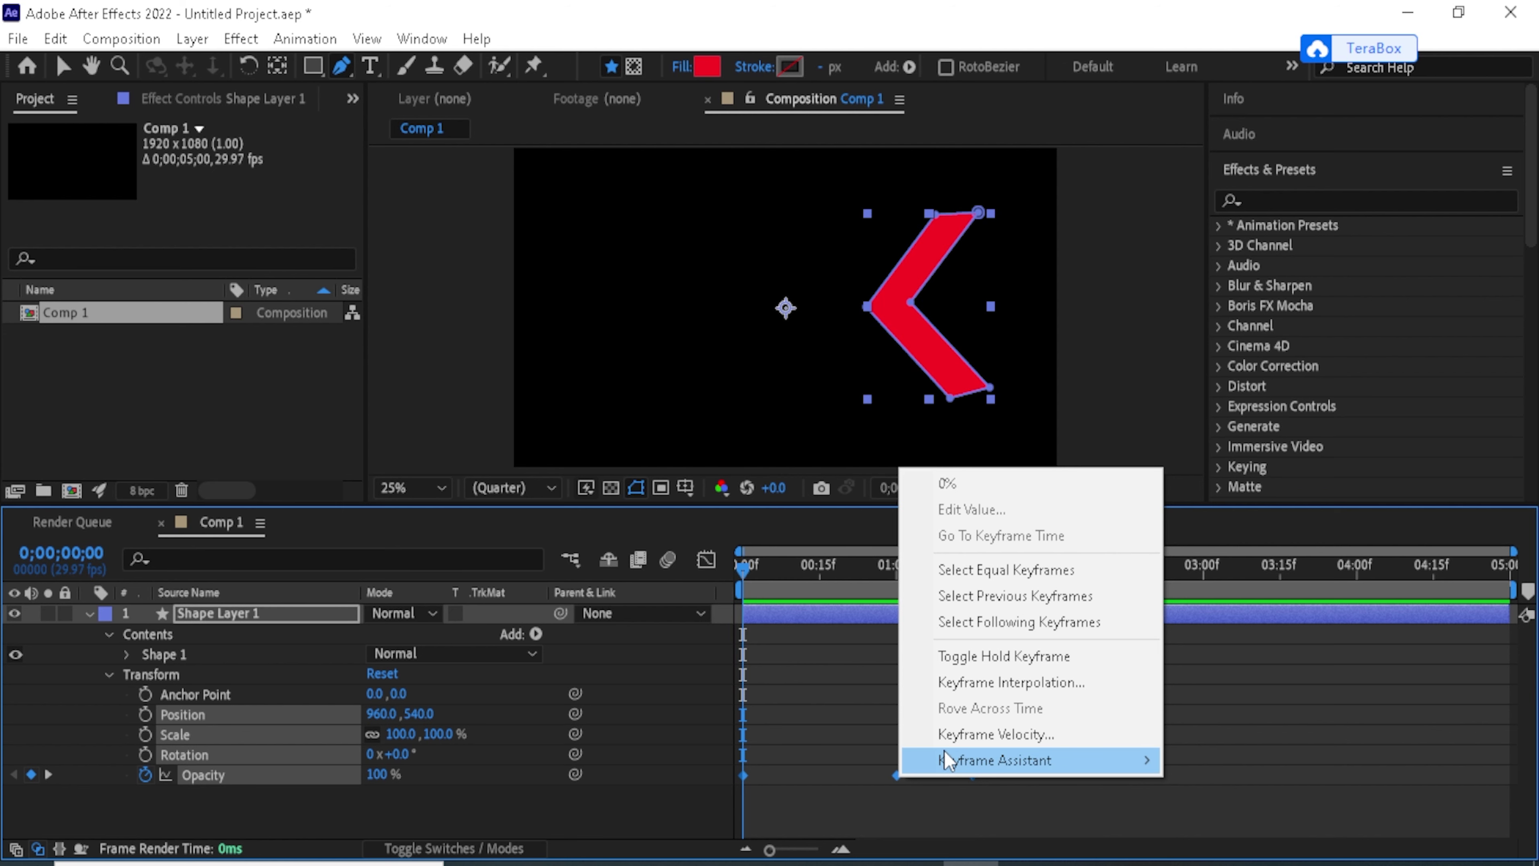
pyautogui.moveTo(947, 750)
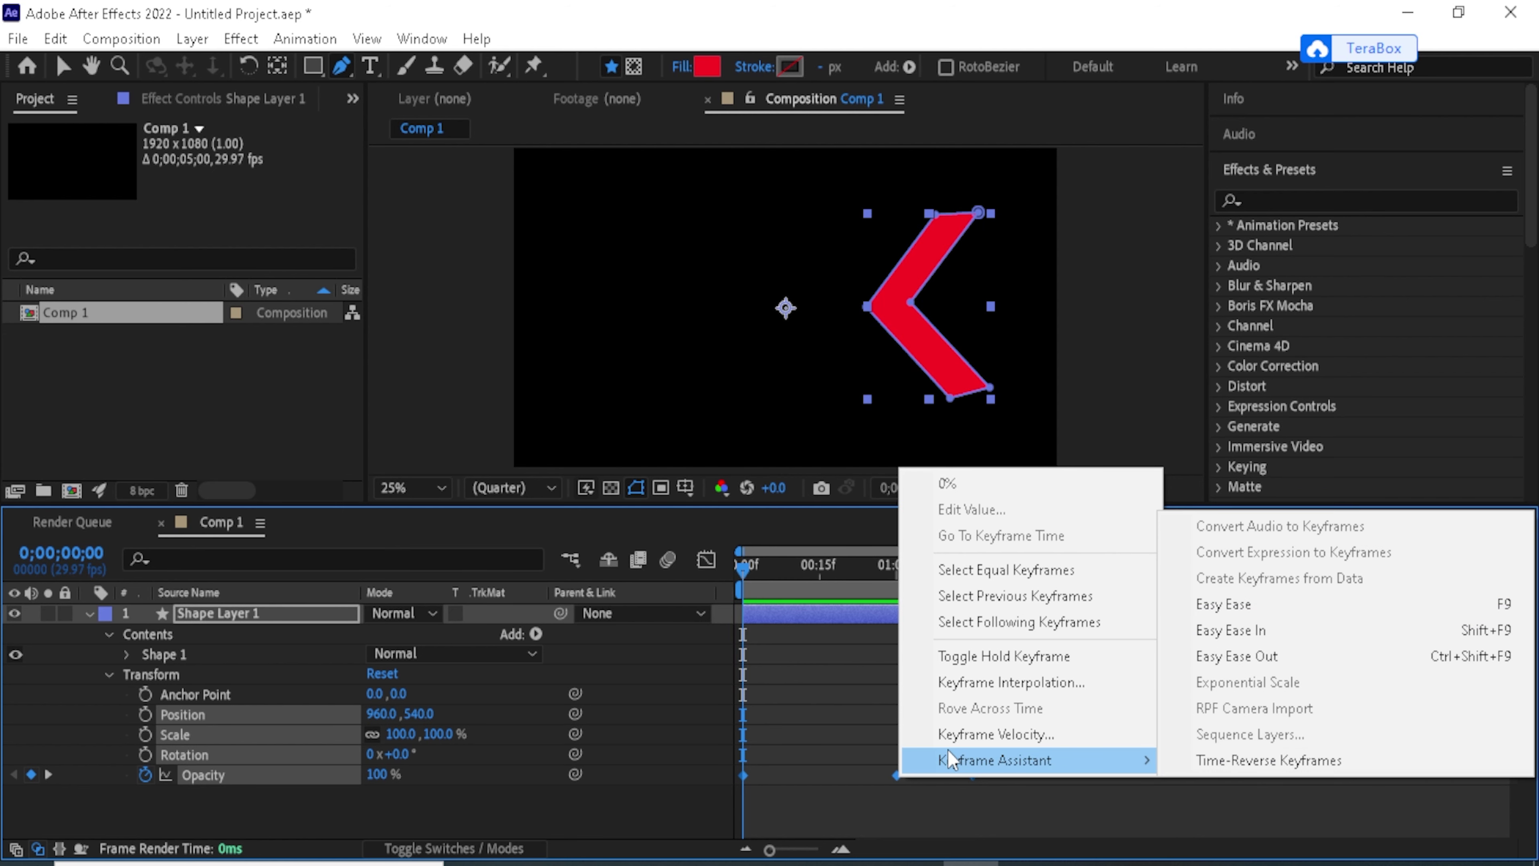
pyautogui.click(1273, 610)
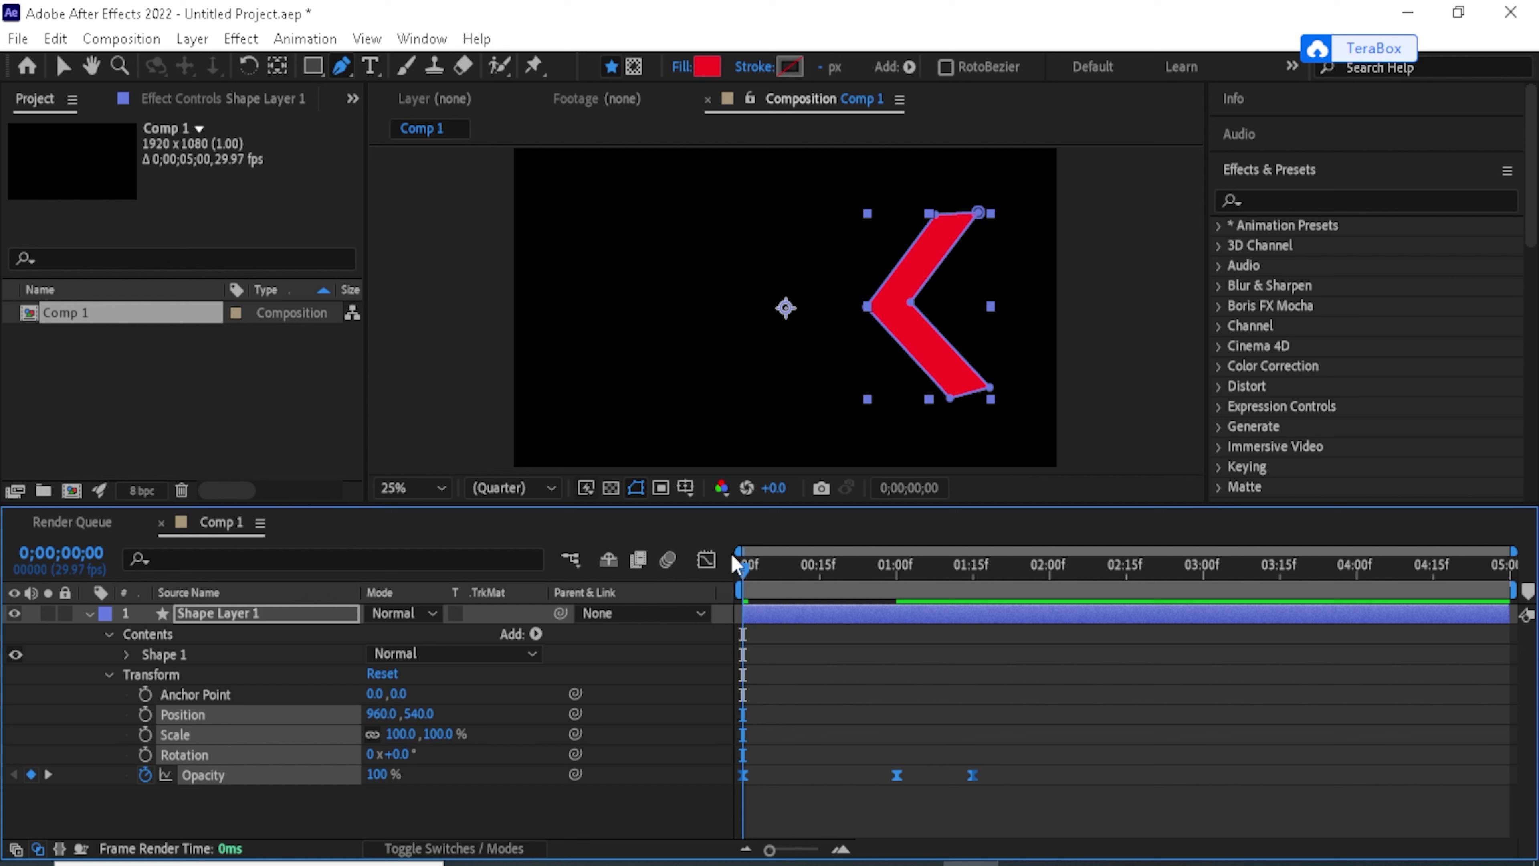
pyautogui.moveTo(745, 565); pyautogui.dragTo(664, 583)
pyautogui.press('space')
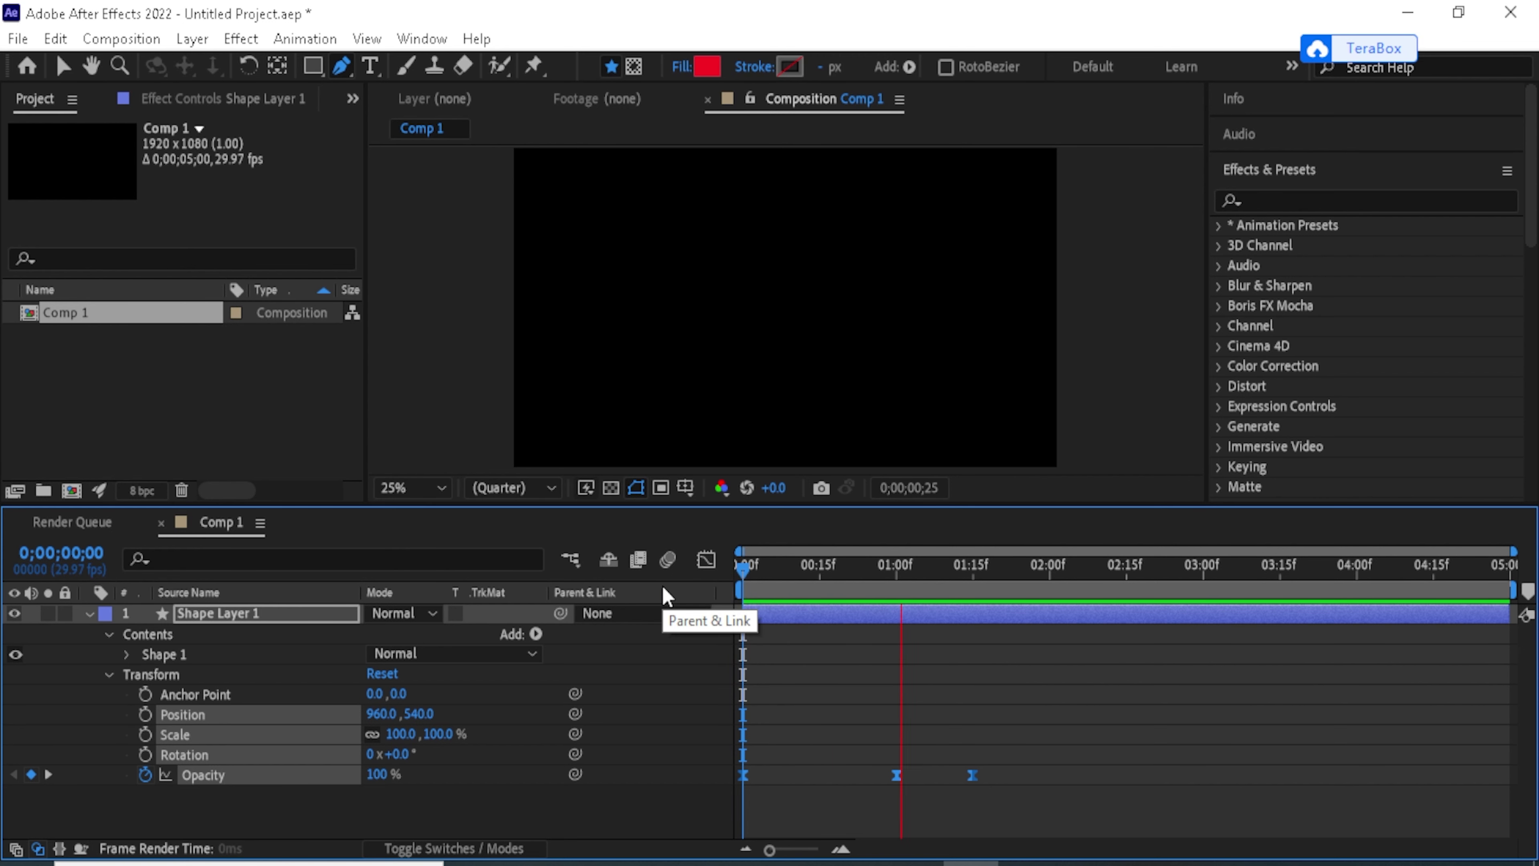
pyautogui.moveTo(1054, 566); pyautogui.dragTo(742, 568)
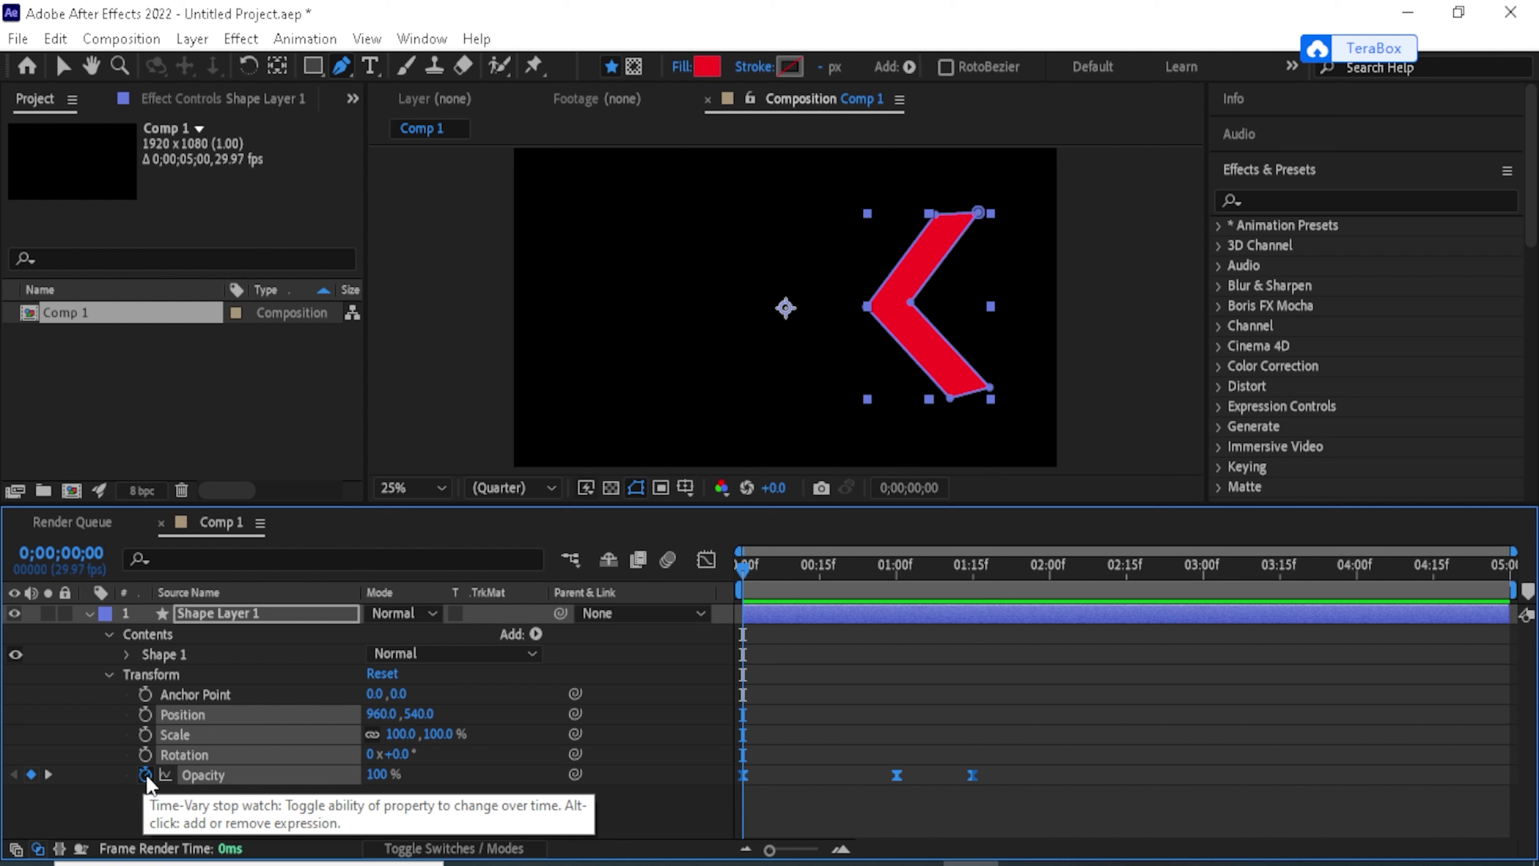
# - Add a loopOut() expression to the chevron's Opacity property
pyautogui.keyDown('alt'); pyautogui.click(146, 775); pyautogui.keyUp('alt')
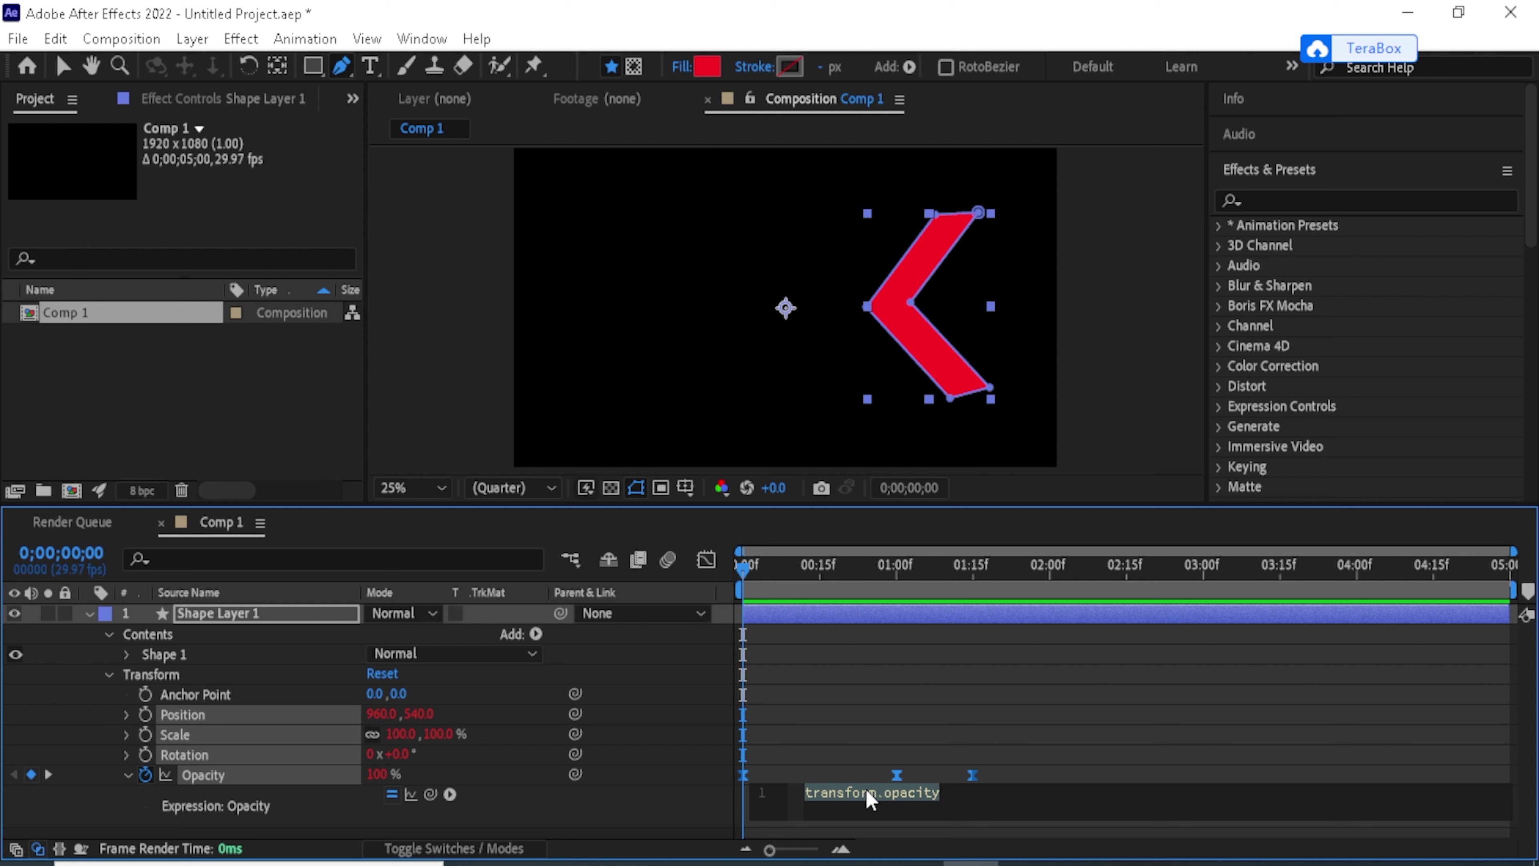
pyautogui.write('l')
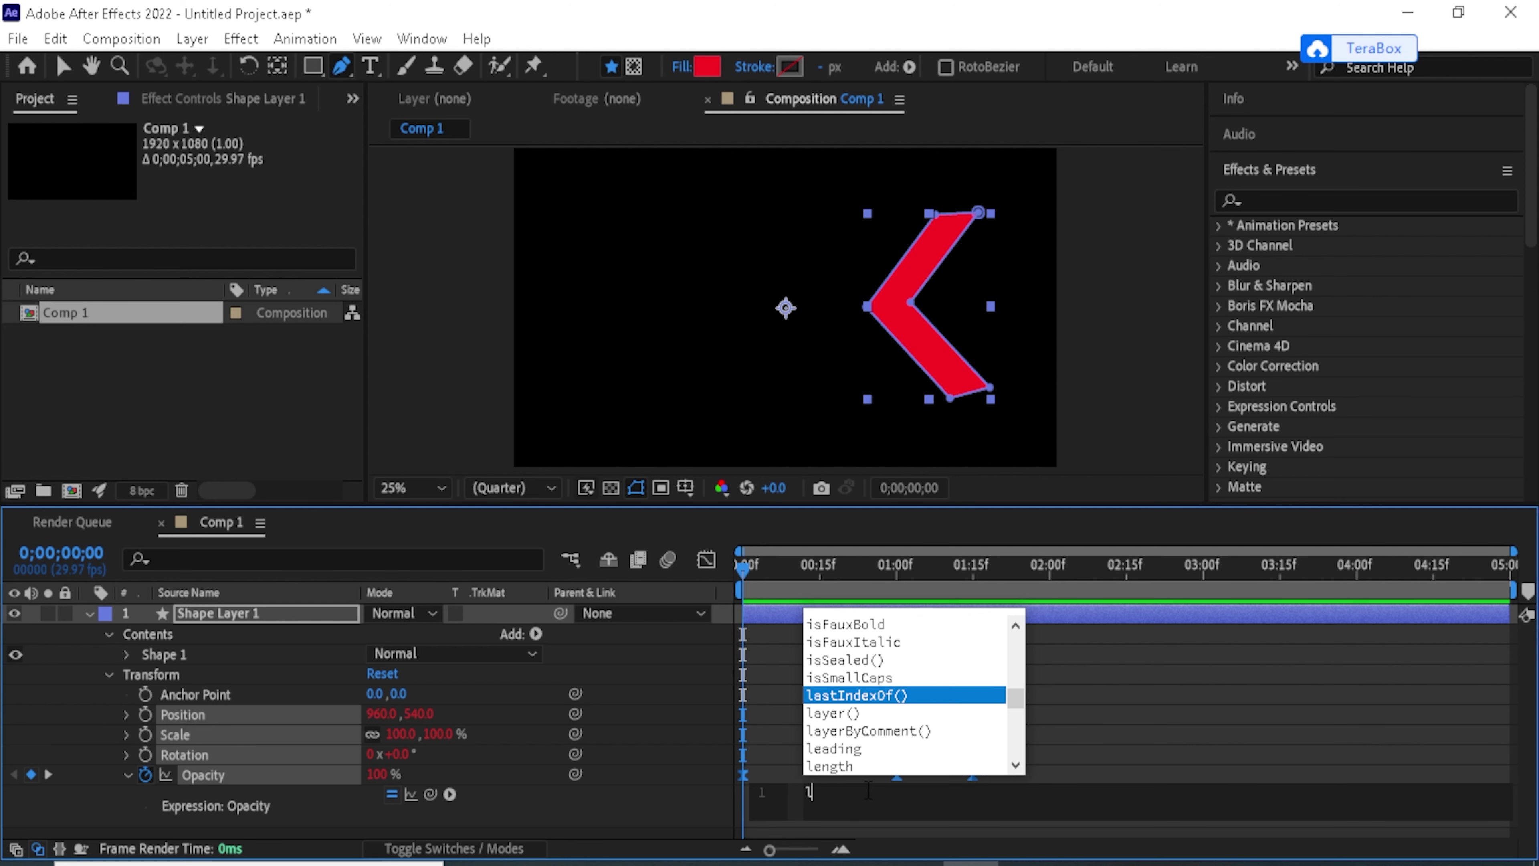
pyautogui.write('oop')
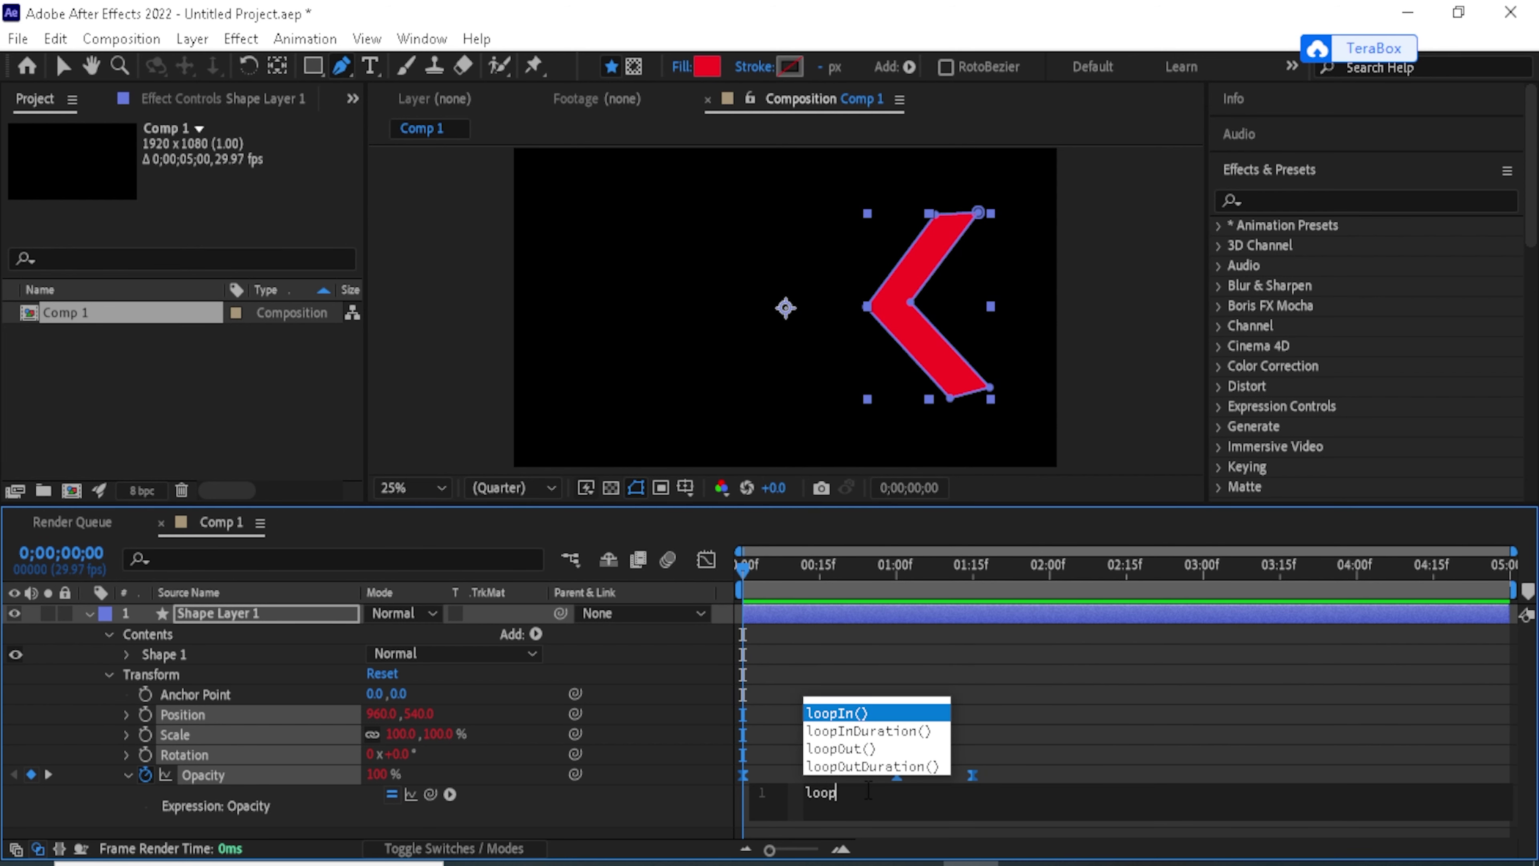
pyautogui.click(846, 751)
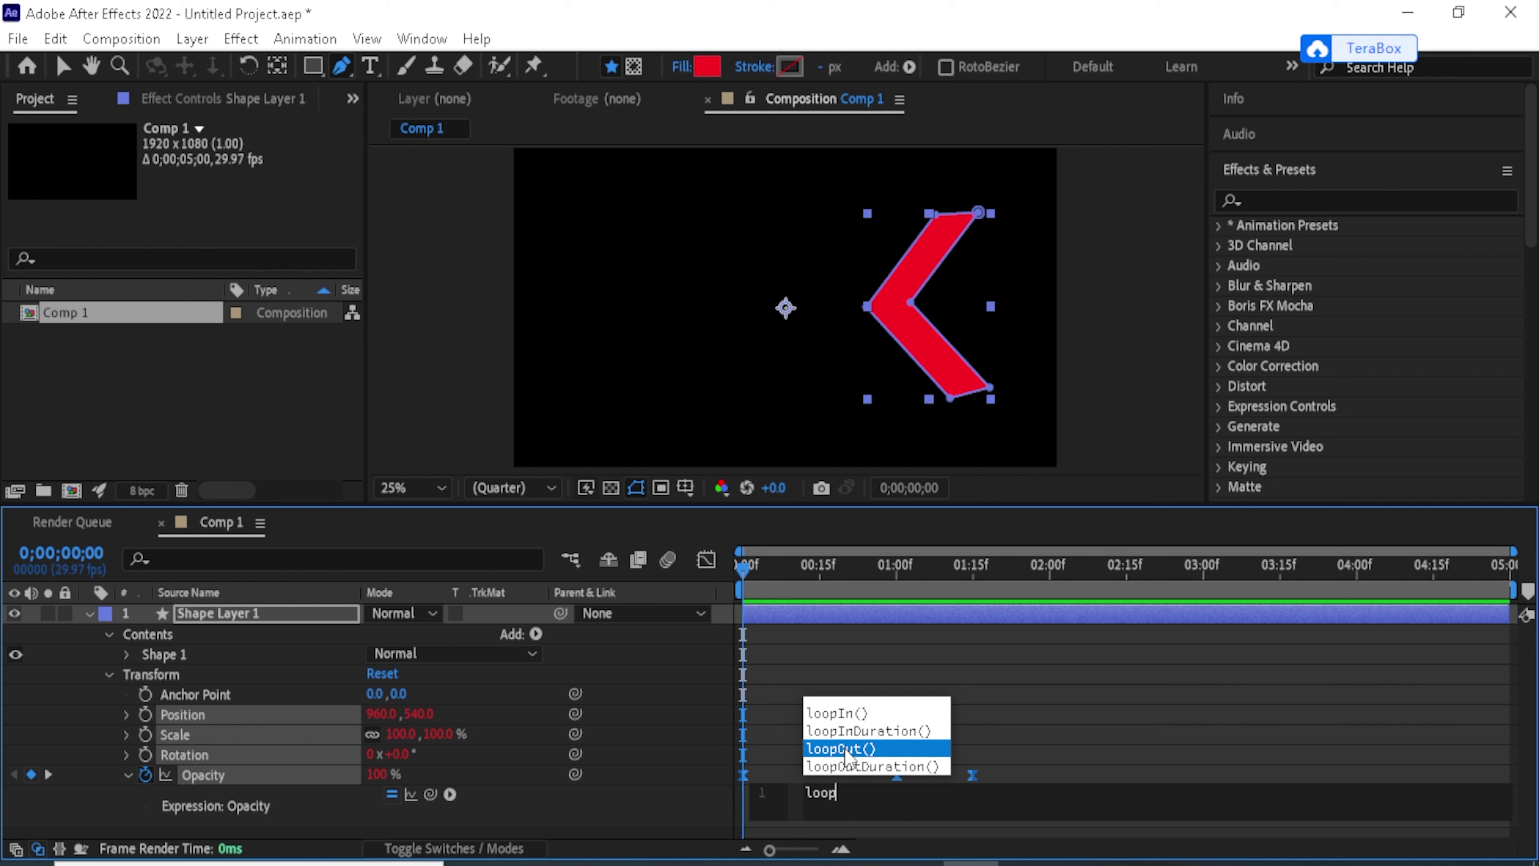
pyautogui.click(845, 751)
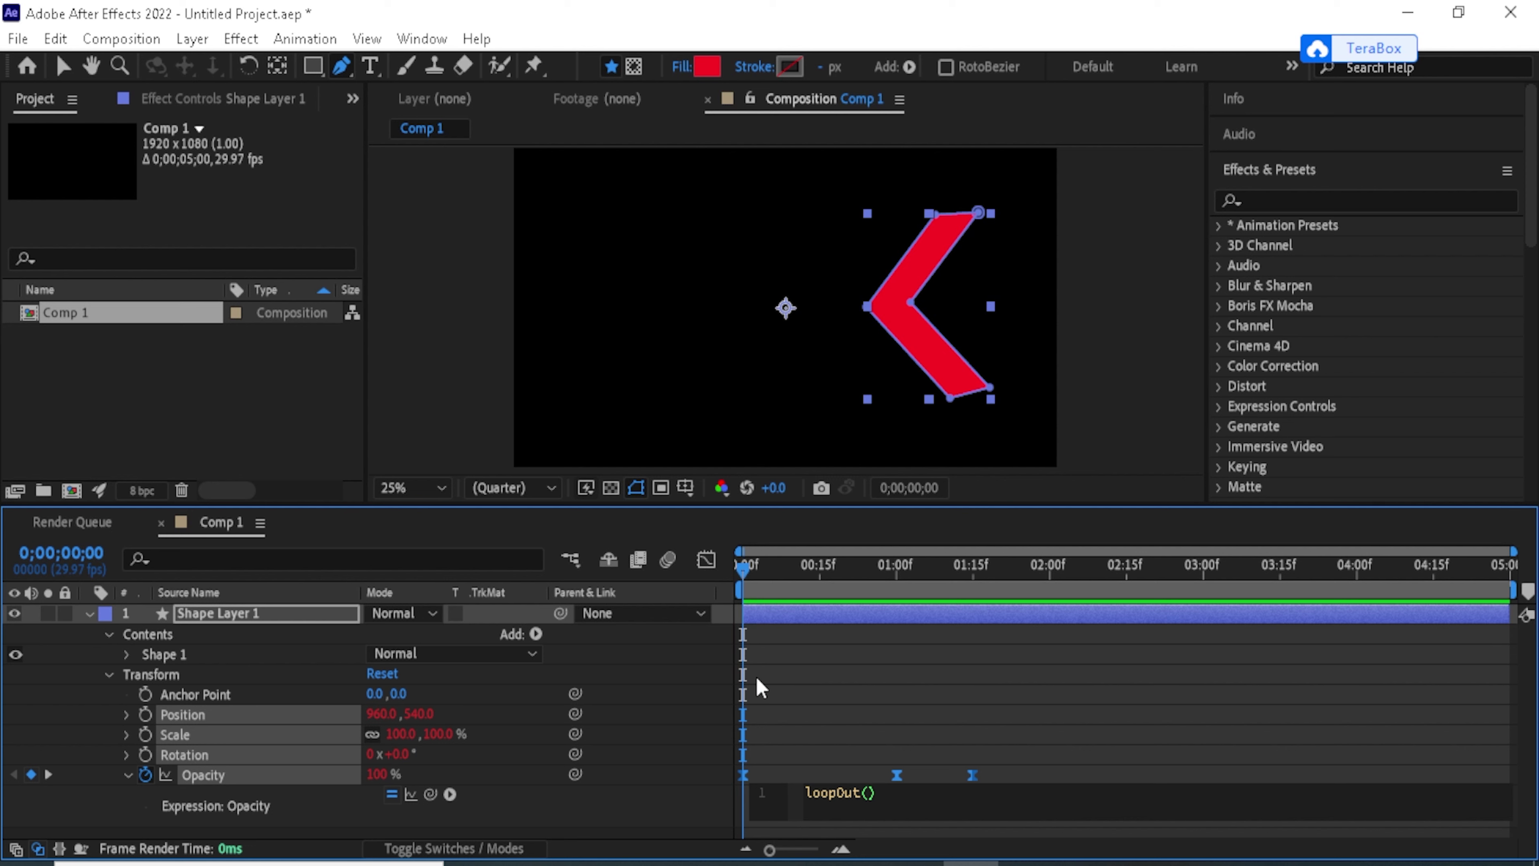
pyautogui.moveTo(741, 574); pyautogui.dragTo(1447, 738)
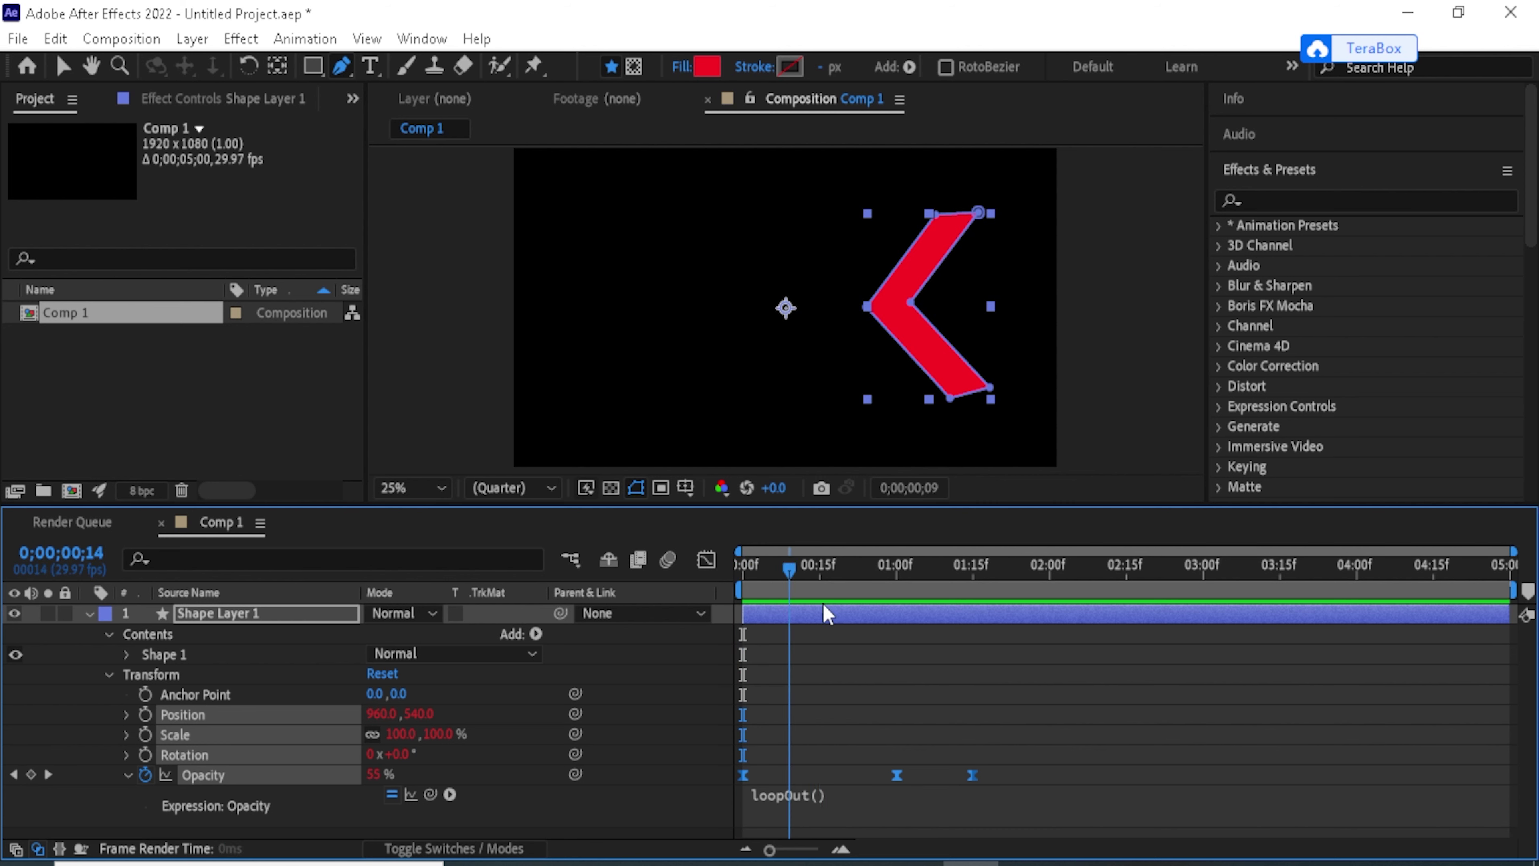
# - Preview the looping blink, collapse Shape Layer 1, and return the playhead to 0;00
pyautogui.press('space')
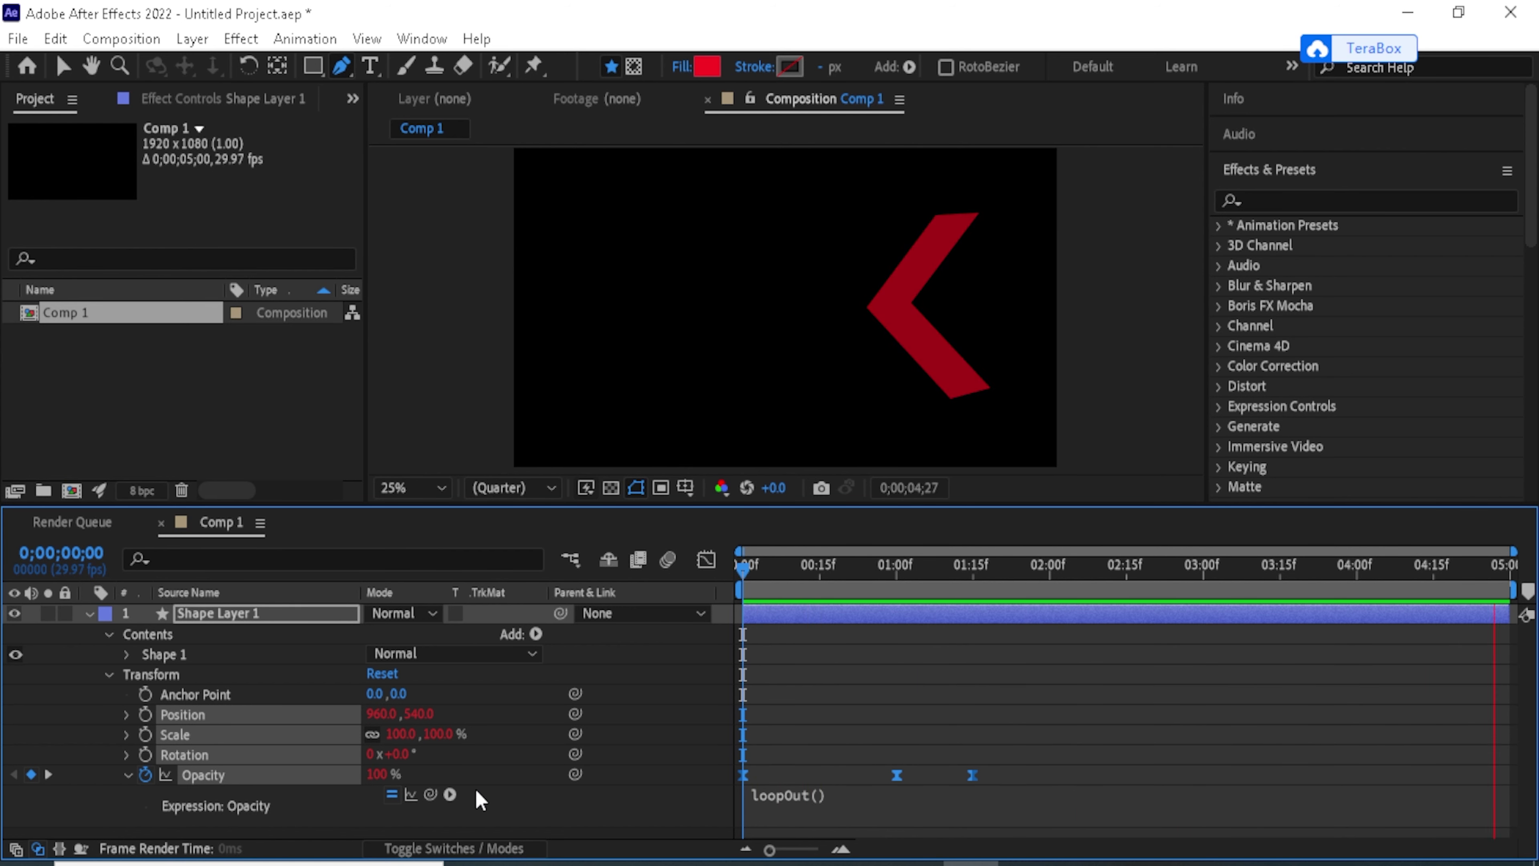
pyautogui.press('space')
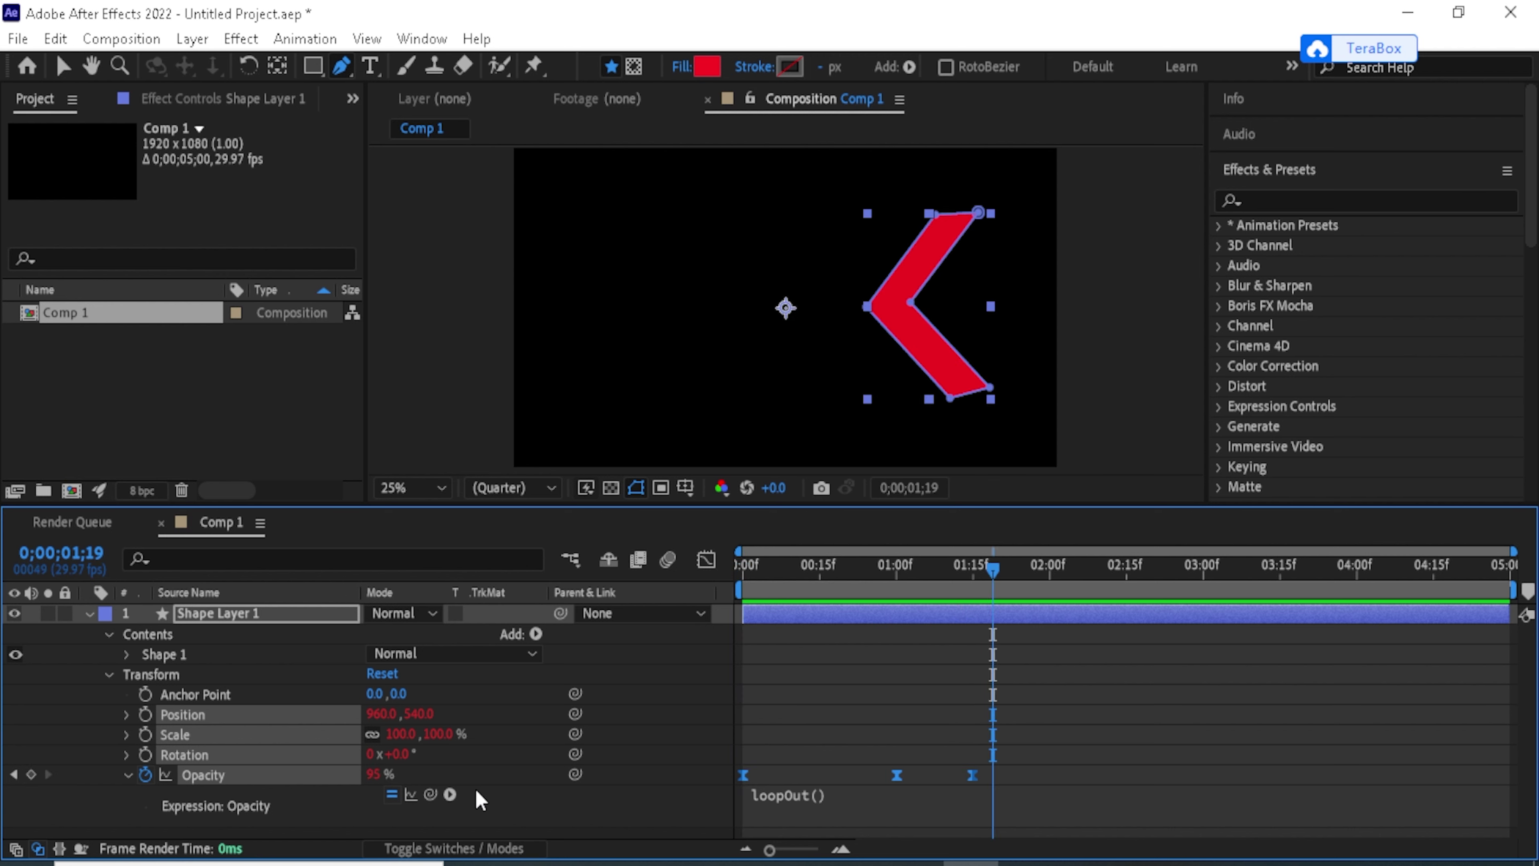
pyautogui.click(88, 611)
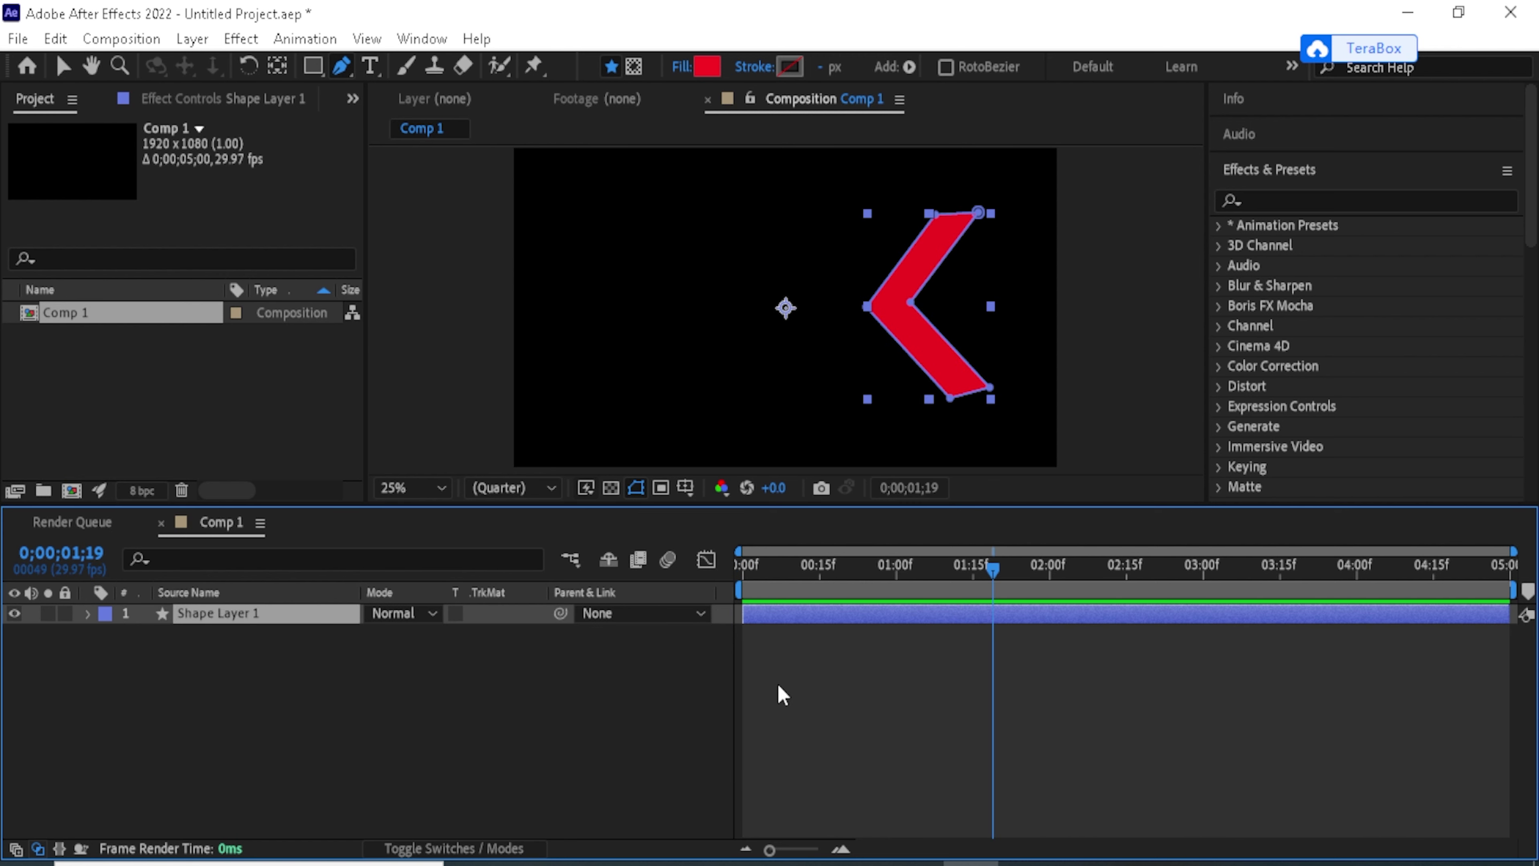
pyautogui.moveTo(992, 569); pyautogui.dragTo(584, 688)
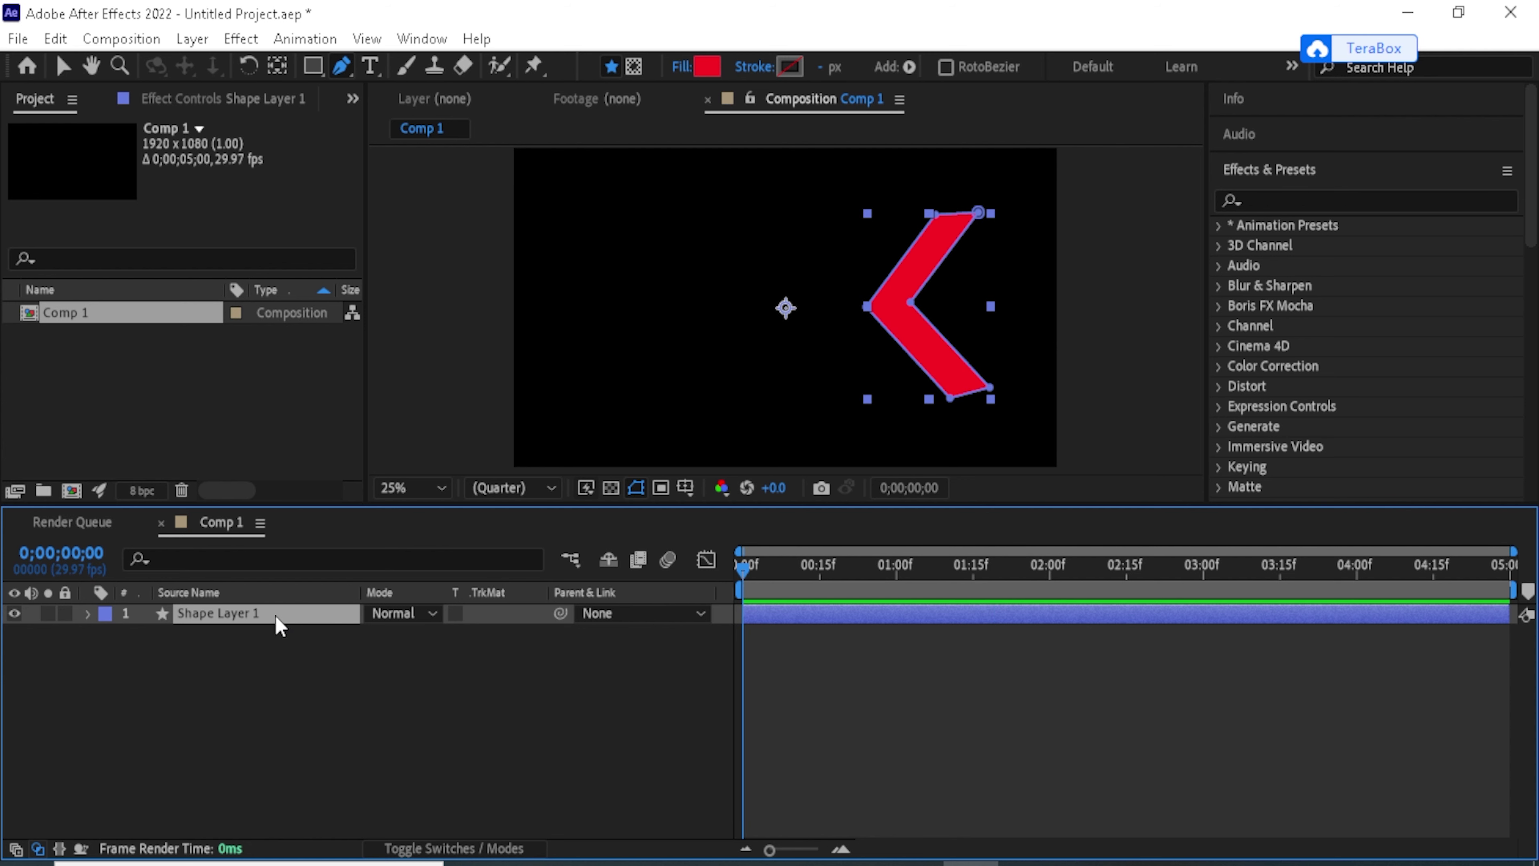
# - Duplicate the chevron twice, placing the second and third copies in a row to its left
pyautogui.hotkey('ctrl', 'd')
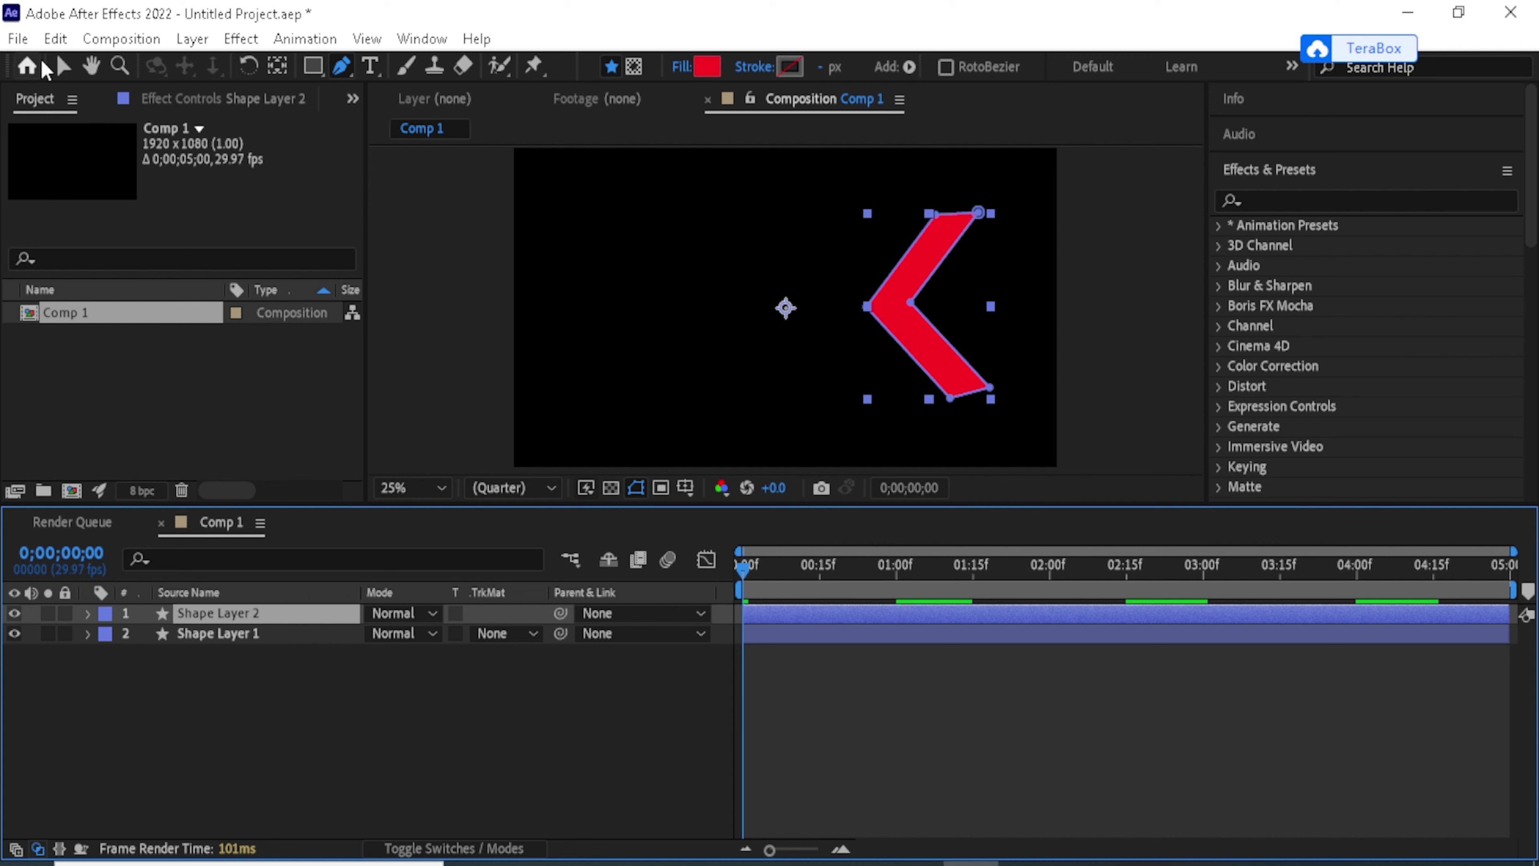
pyautogui.click(63, 66)
pyautogui.click(877, 320)
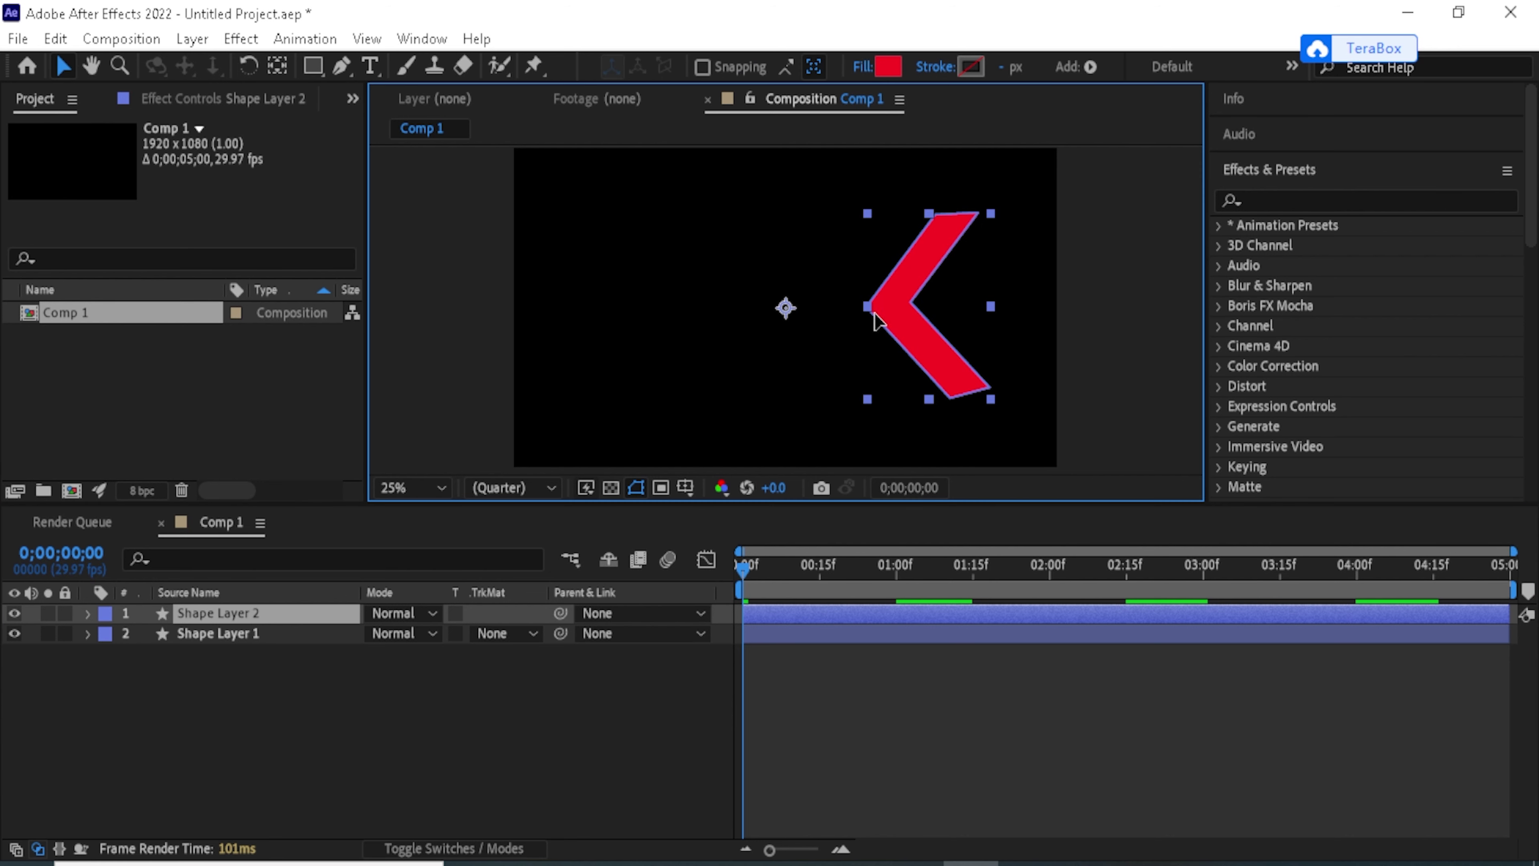
pyautogui.moveTo(877, 320); pyautogui.dragTo(825, 316)
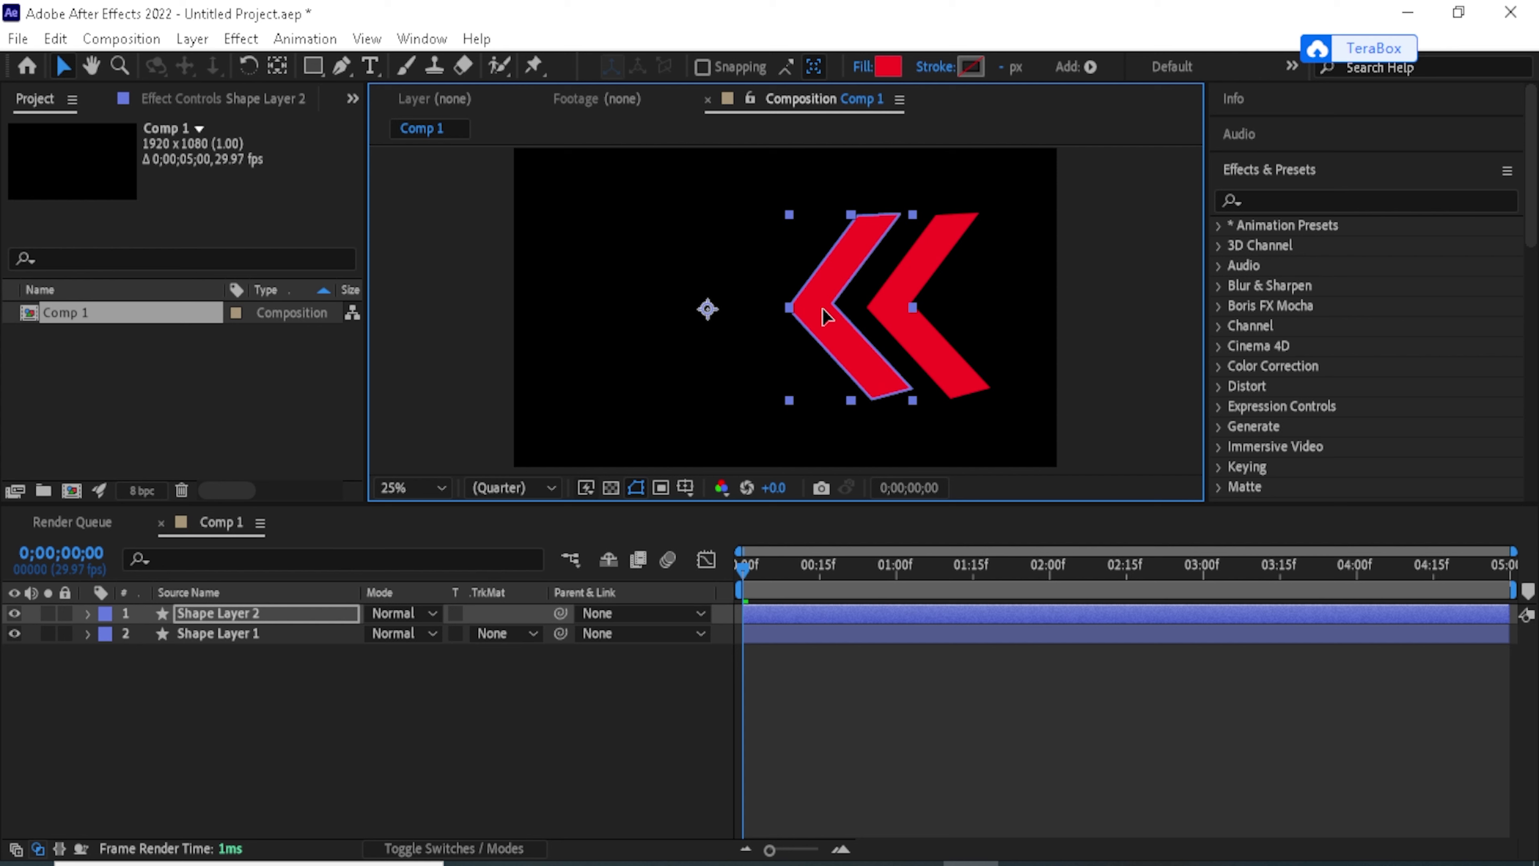
pyautogui.moveTo(825, 316); pyautogui.dragTo(831, 312)
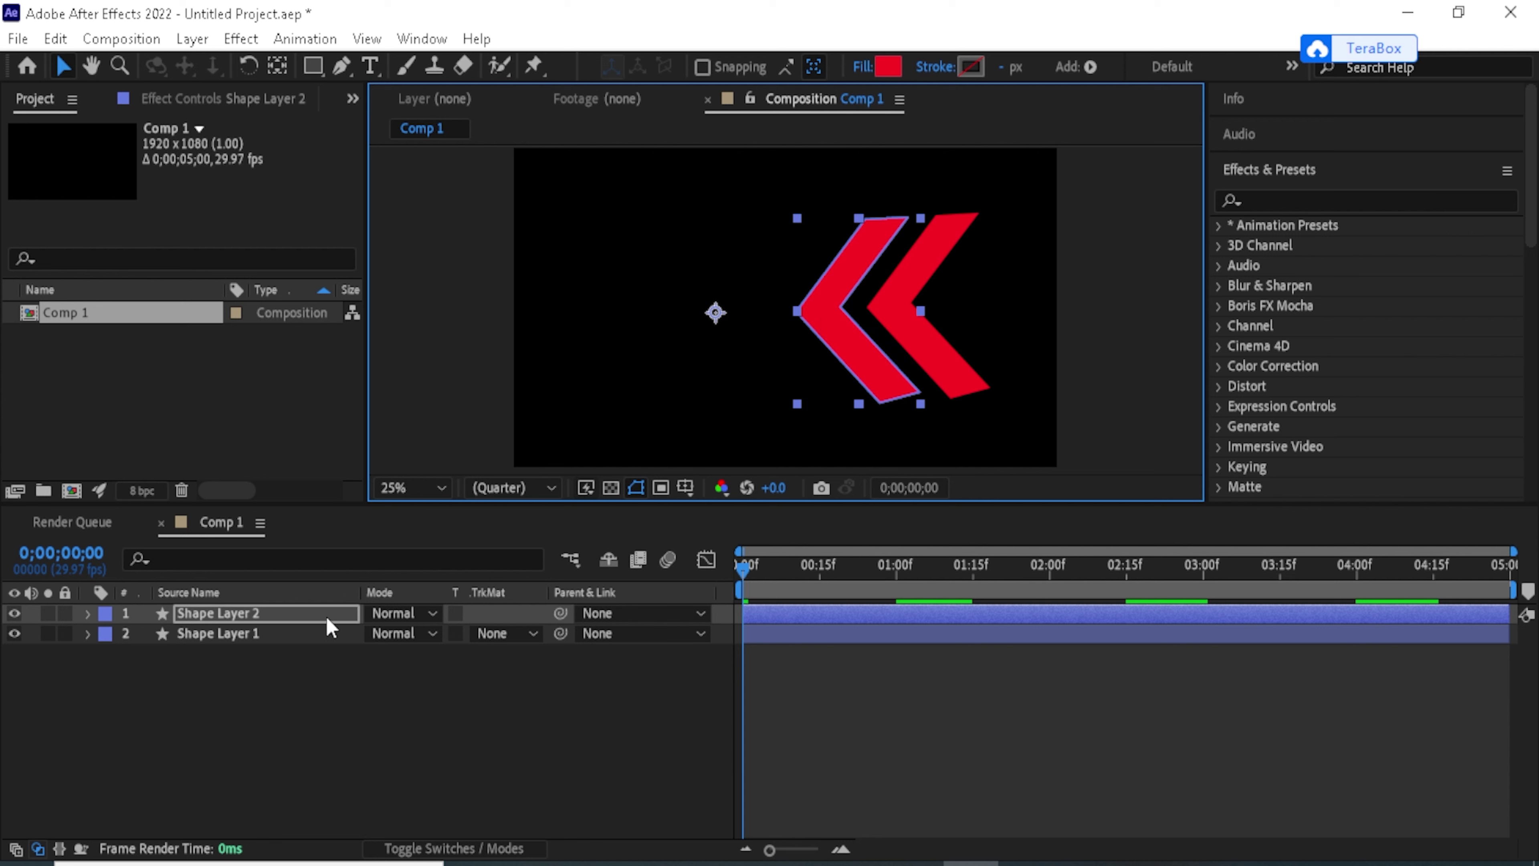
pyautogui.click(294, 619)
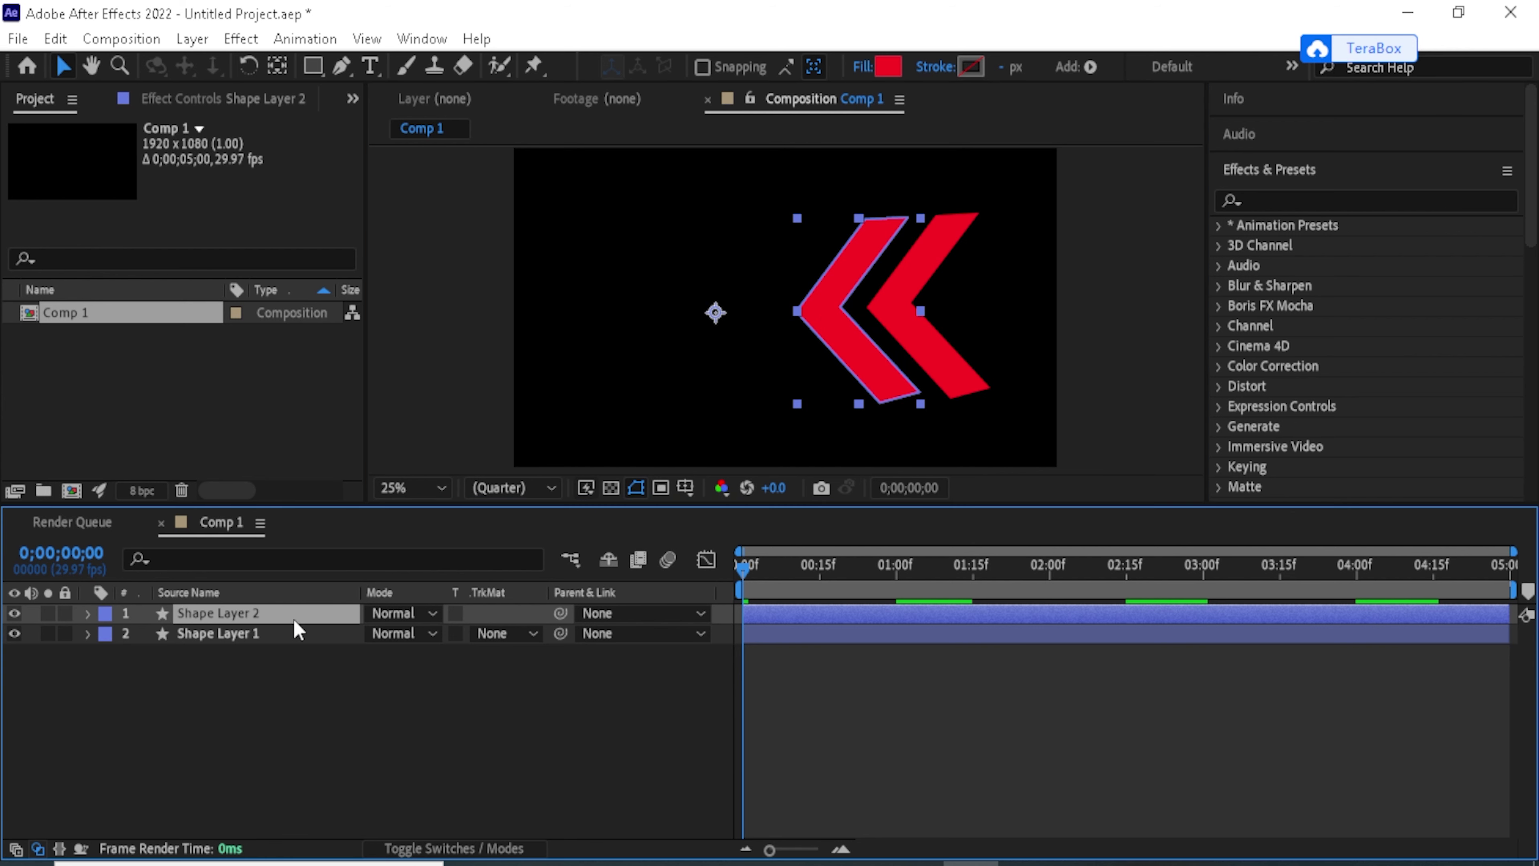
pyautogui.hotkey('ctrl', 'd')
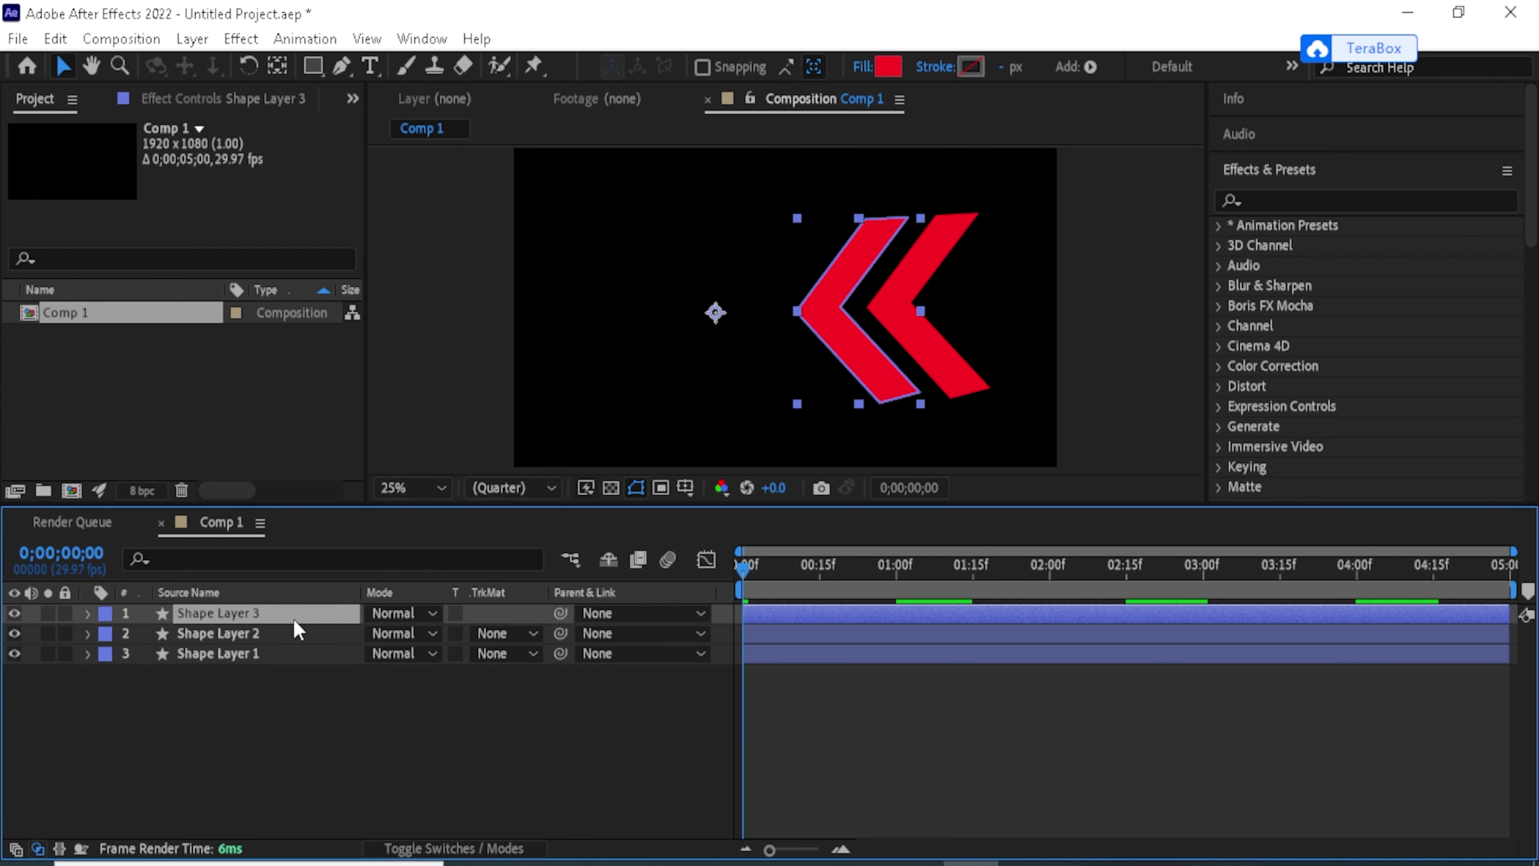
pyautogui.moveTo(833, 317)
pyautogui.mouseDown()
pyautogui.moveTo(749, 320)
pyautogui.moveTo(761, 322)
pyautogui.mouseUp()
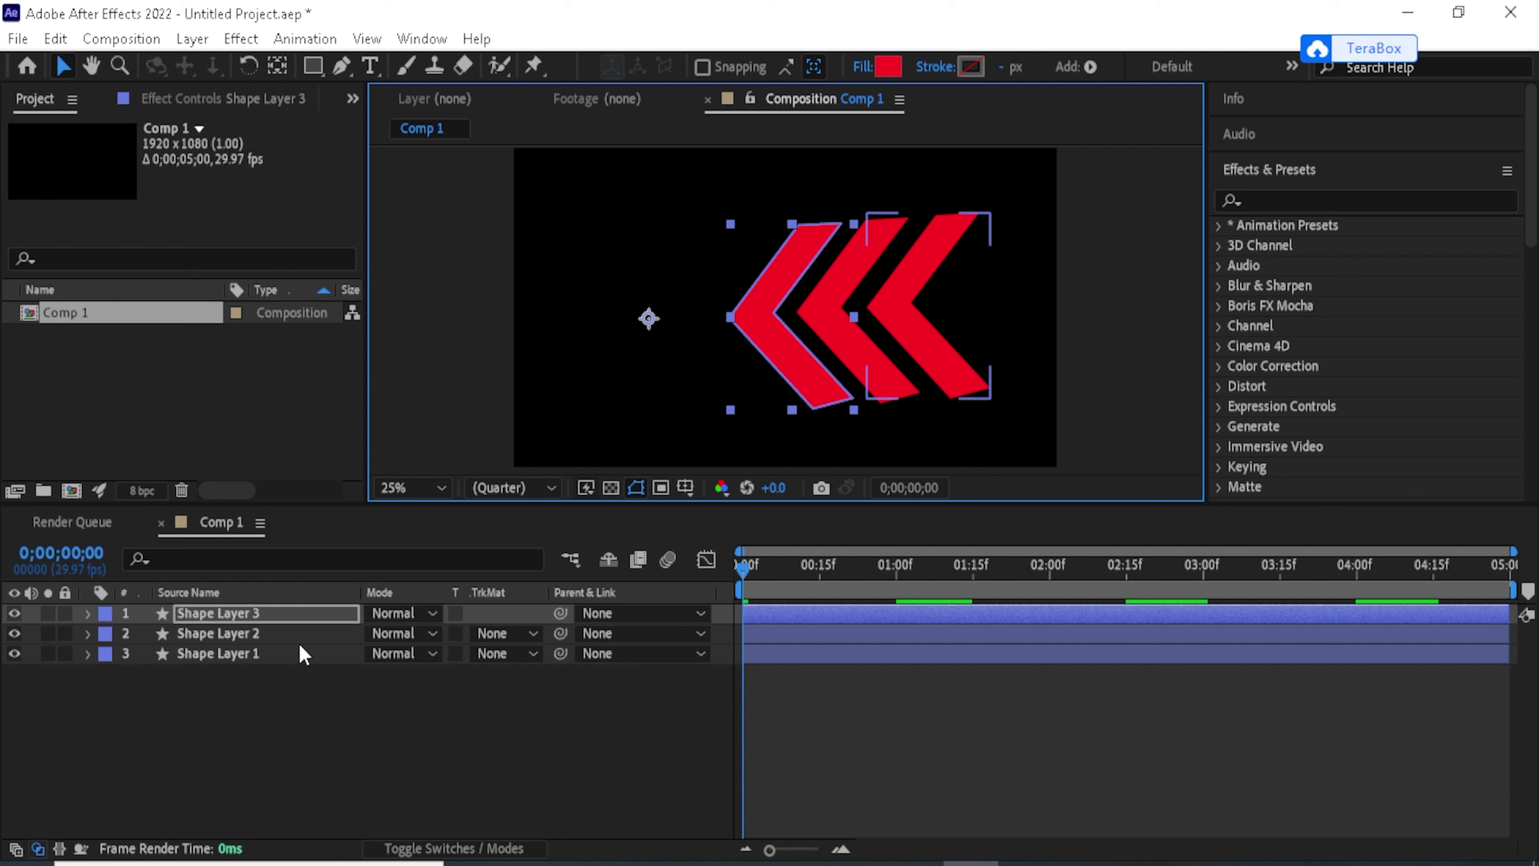
# - Duplicate Shape Layers 3 and 4 into fourth and fifth chevrons further left, then deselect
pyautogui.click(291, 614)
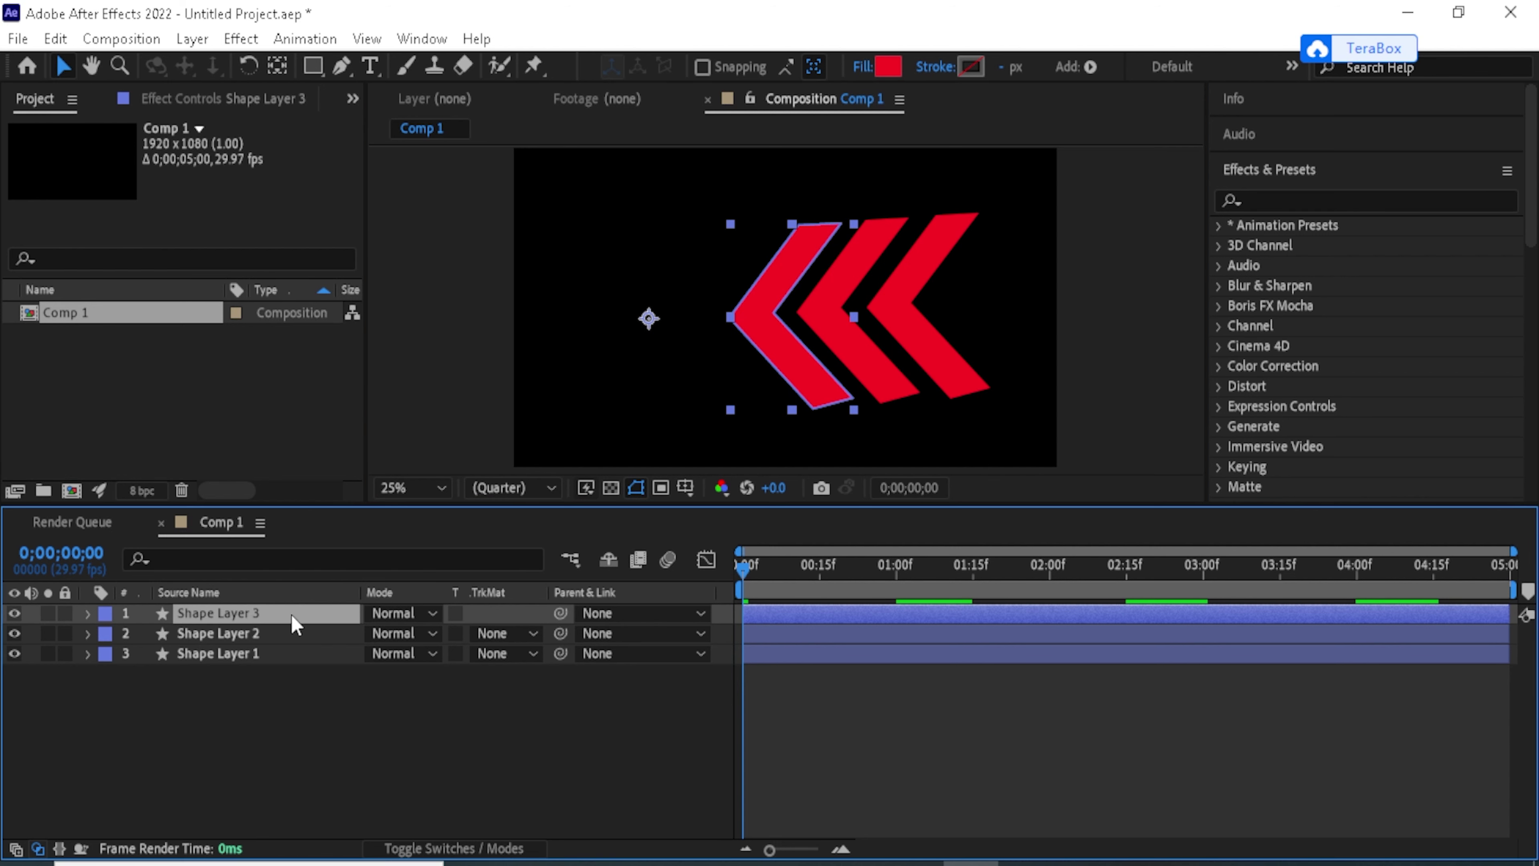
pyautogui.hotkey('ctrl', 'd')
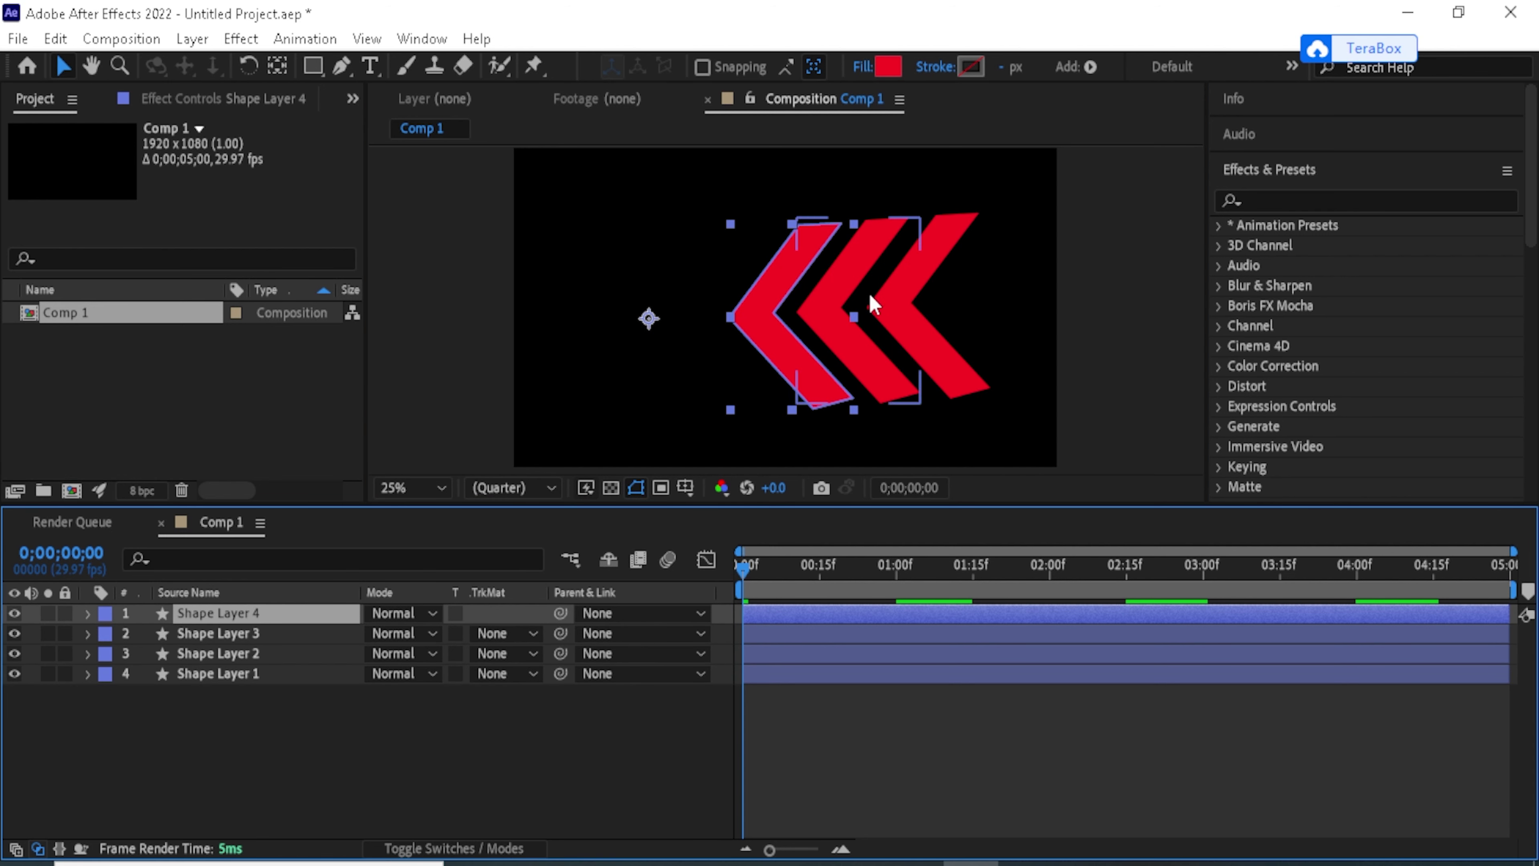
pyautogui.moveTo(756, 294)
pyautogui.mouseDown()
pyautogui.moveTo(678, 292)
pyautogui.moveTo(691, 299)
pyautogui.mouseUp()
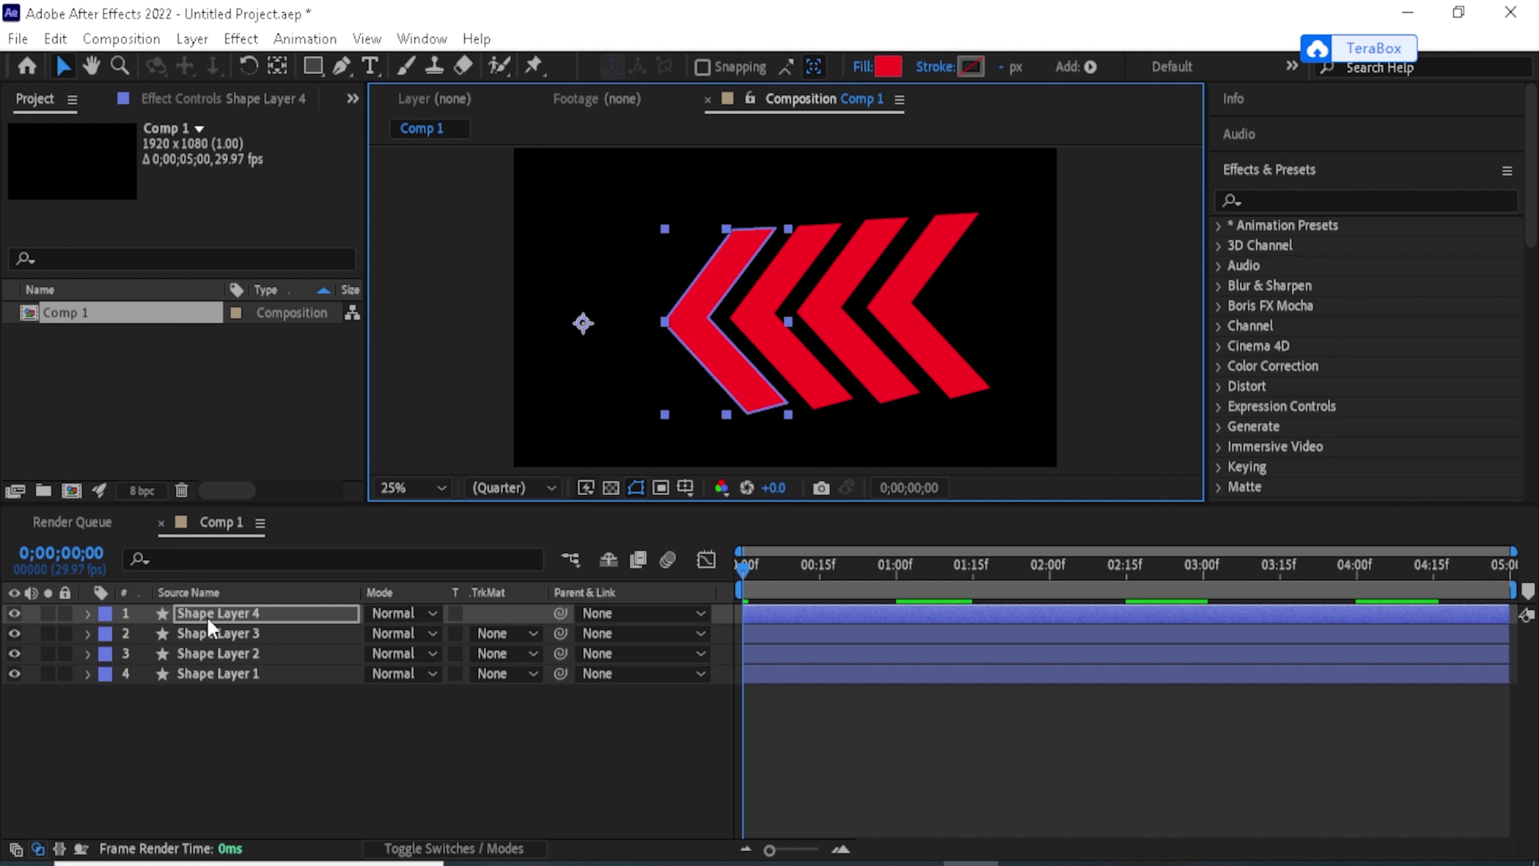
pyautogui.click(216, 611)
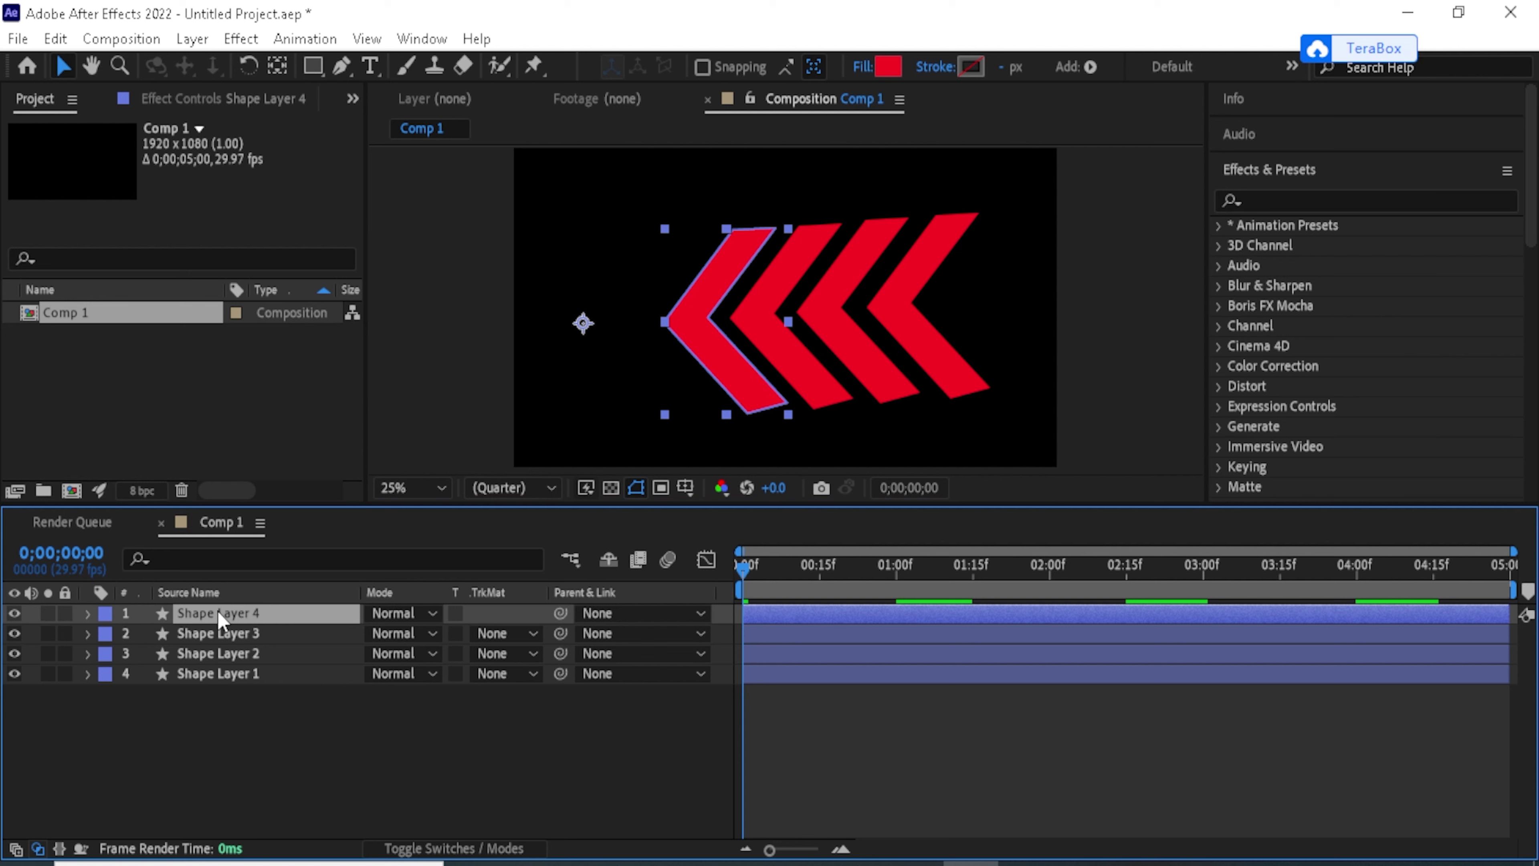
pyautogui.hotkey('ctrl', 'd')
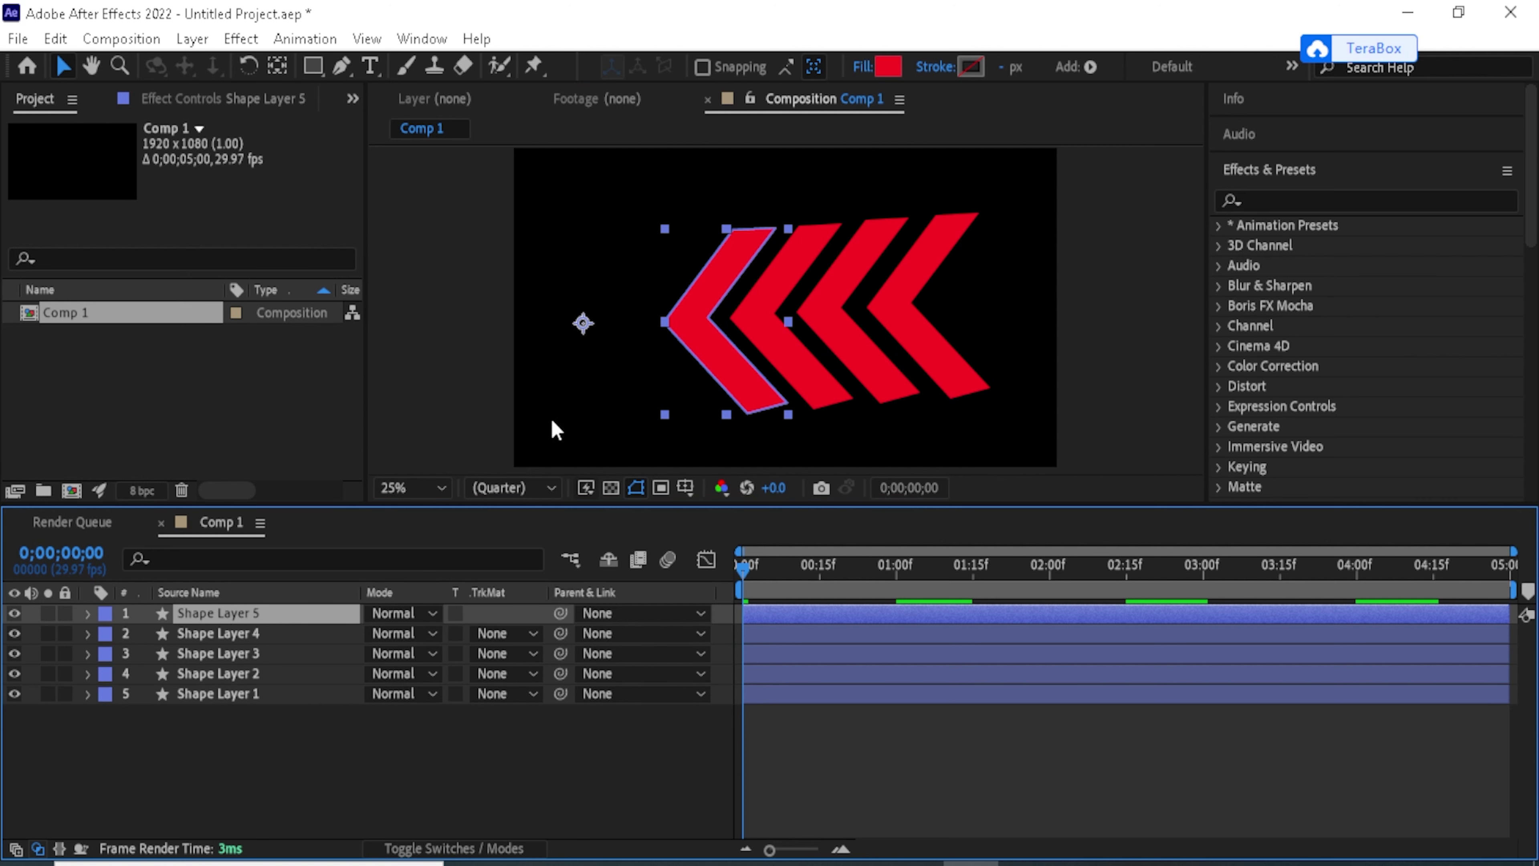
pyautogui.moveTo(686, 318); pyautogui.dragTo(617, 314)
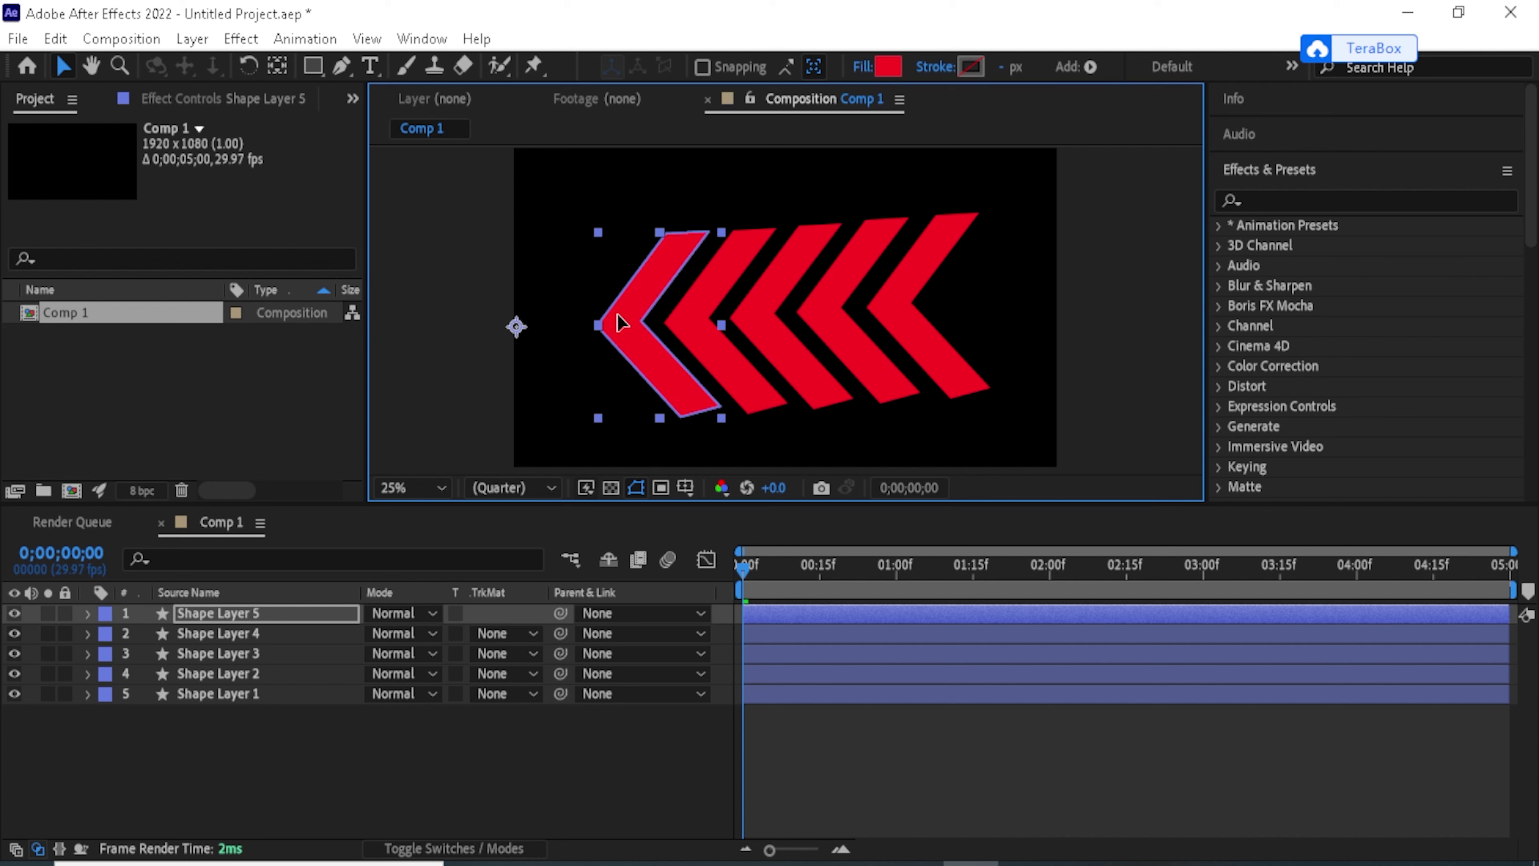
pyautogui.click(520, 782)
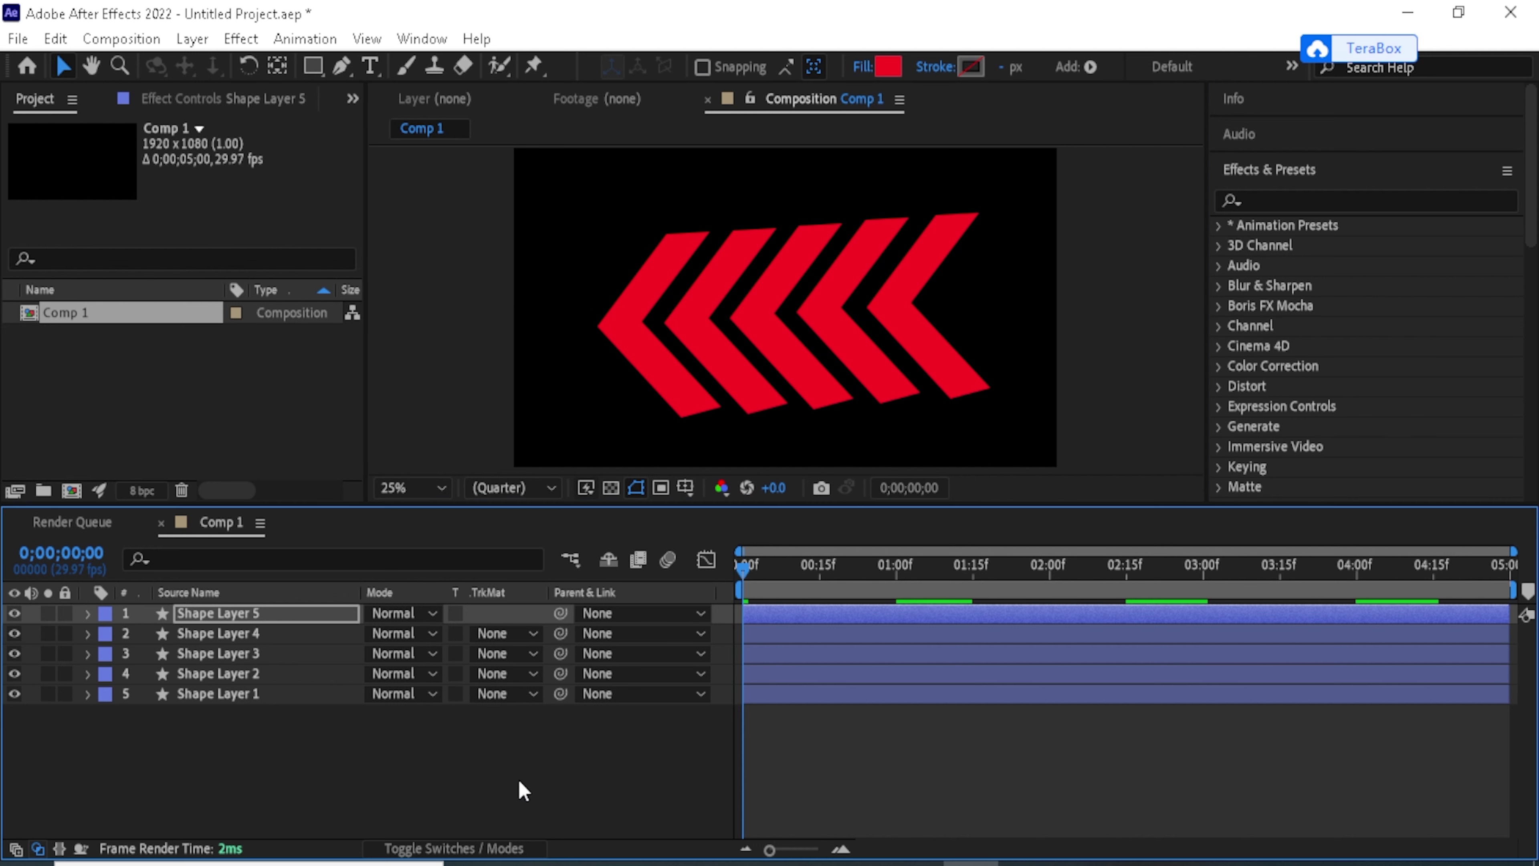
pyautogui.click(506, 781)
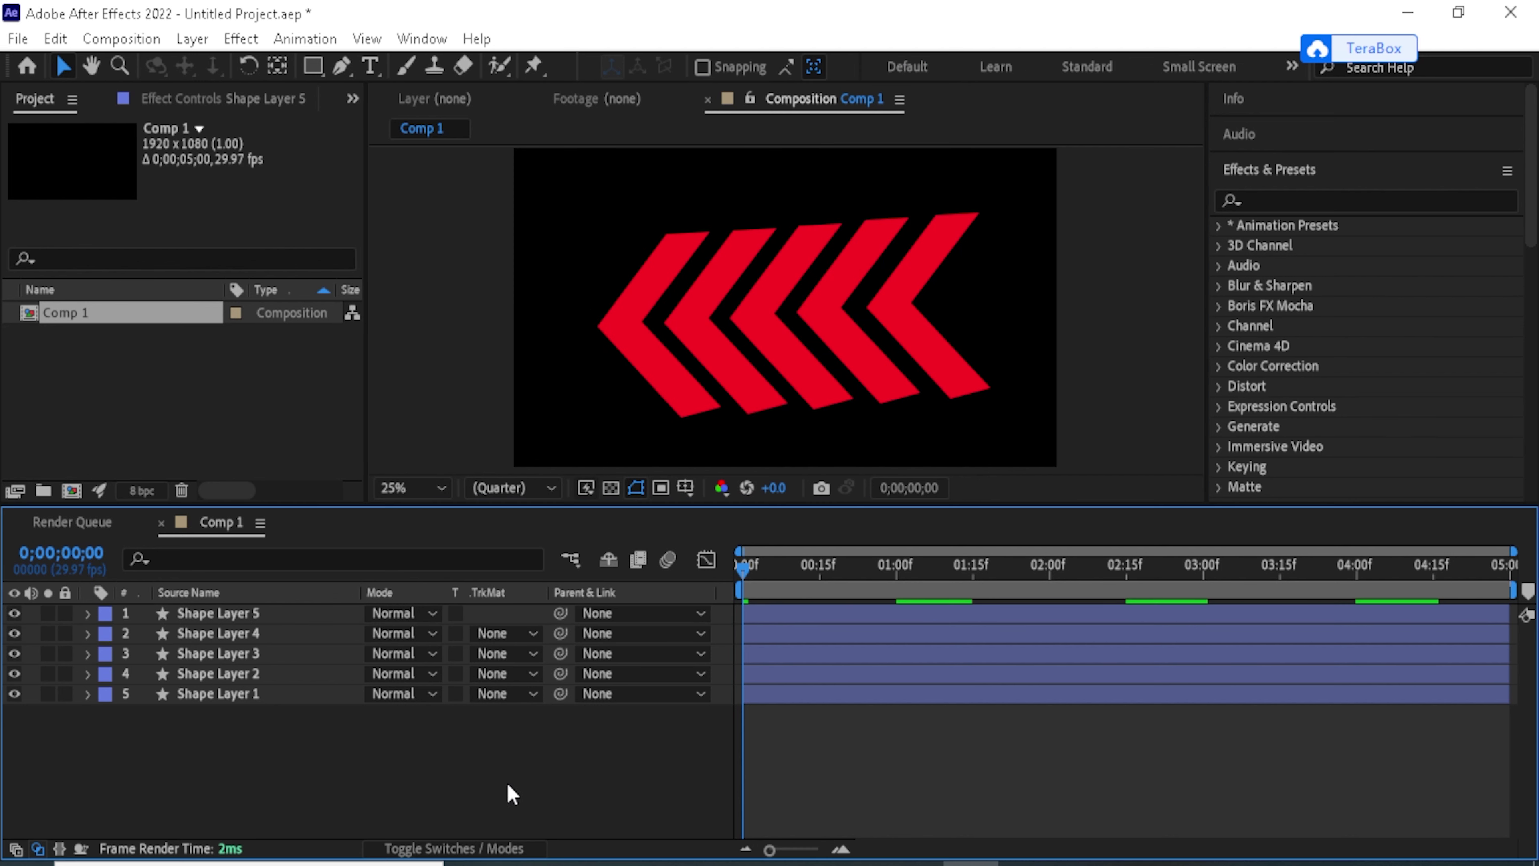
# - Nudge the chevrons of Shape Layers 5, 4 and 3 up with the arrow keys to align them vertically
pyautogui.click(606, 321)
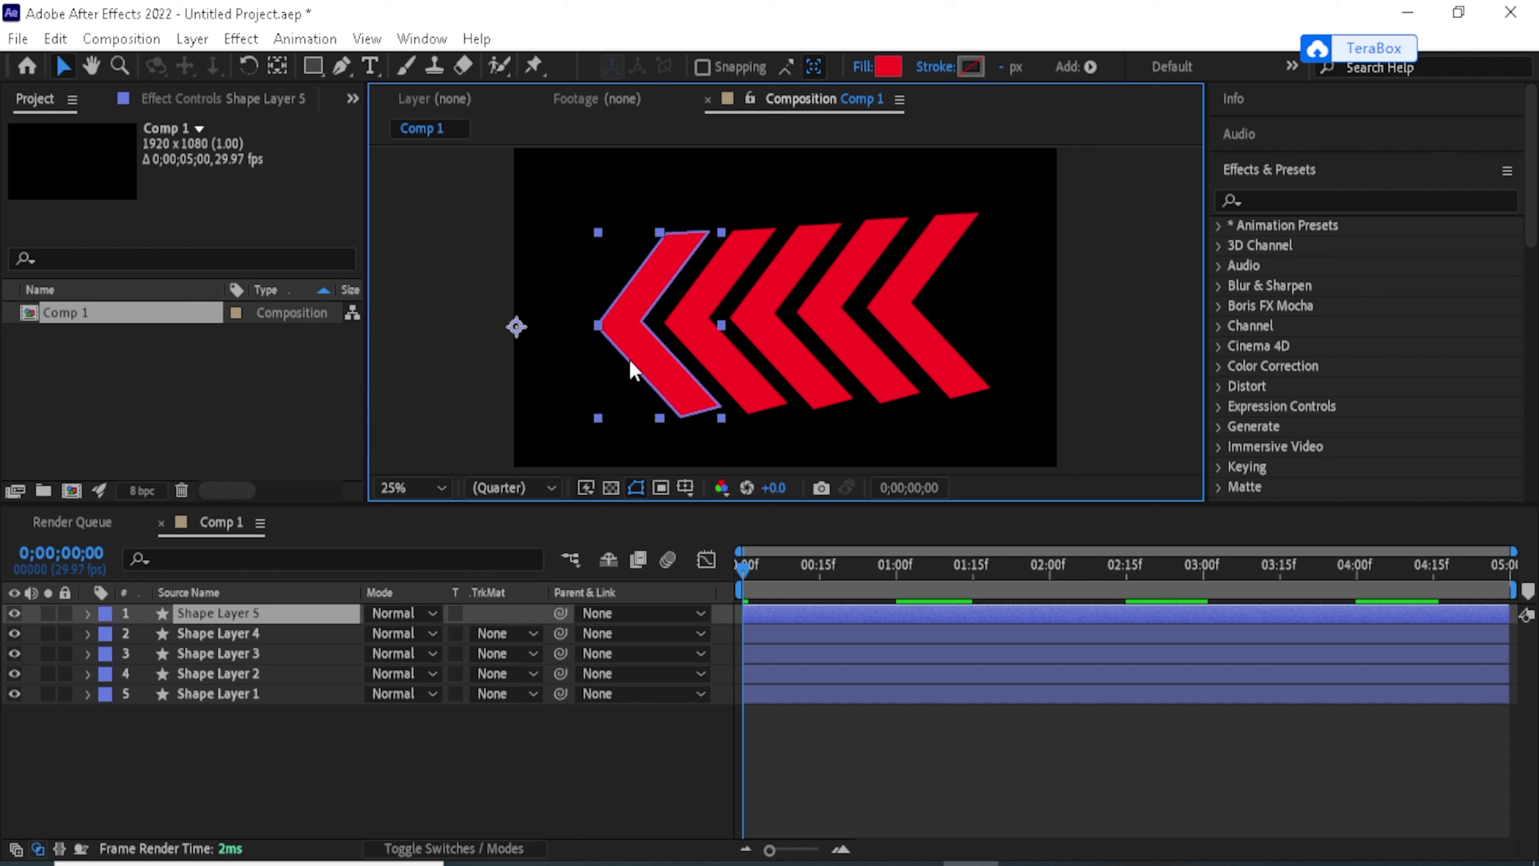
pyautogui.press('Up')
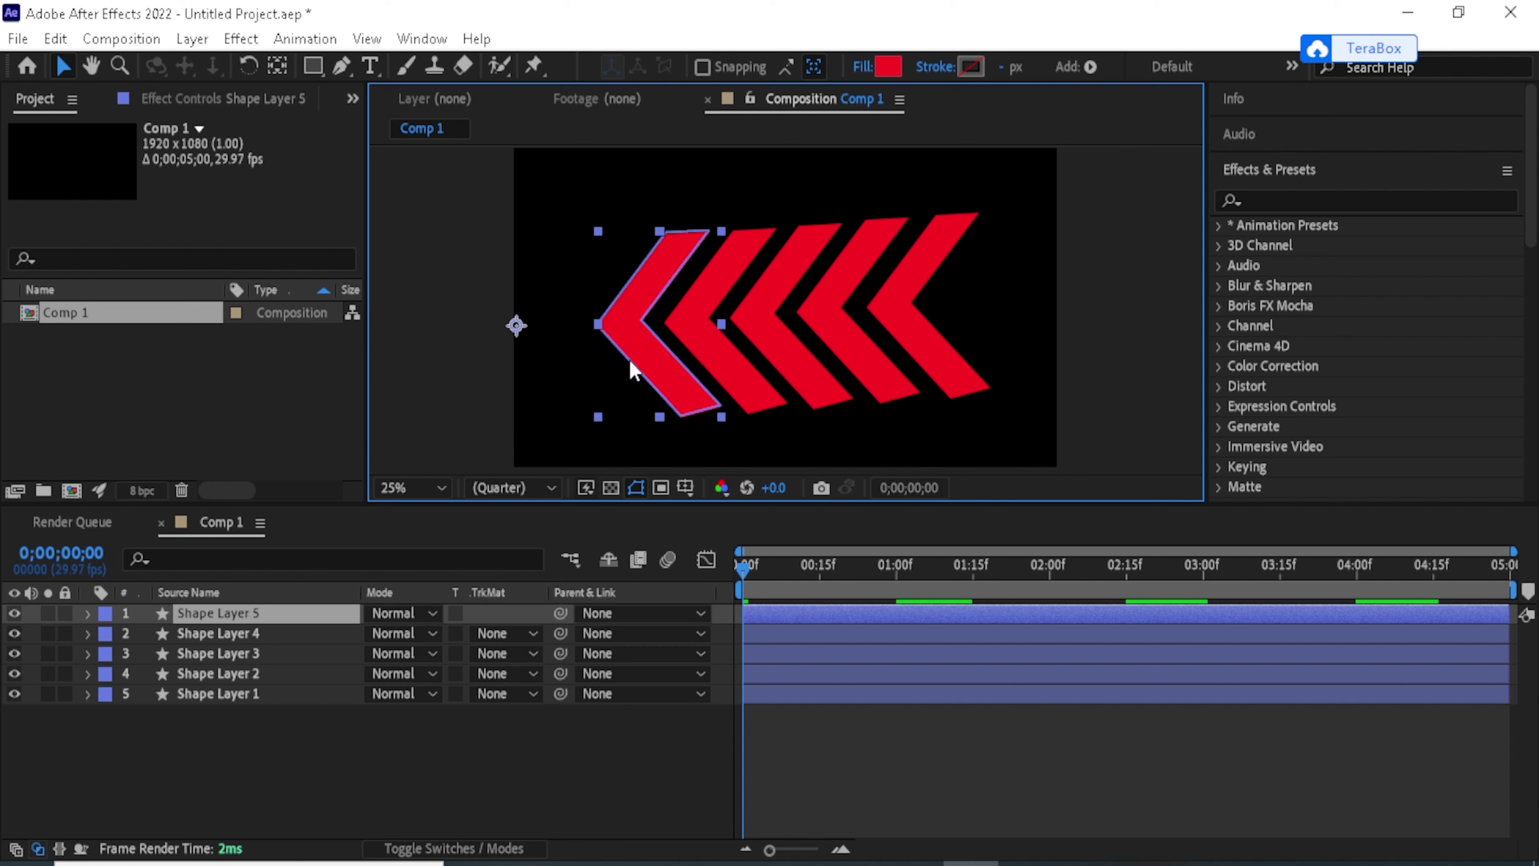
pyautogui.press('Up')
pyautogui.press('Up')
pyautogui.press('Up')
pyautogui.press('Up')
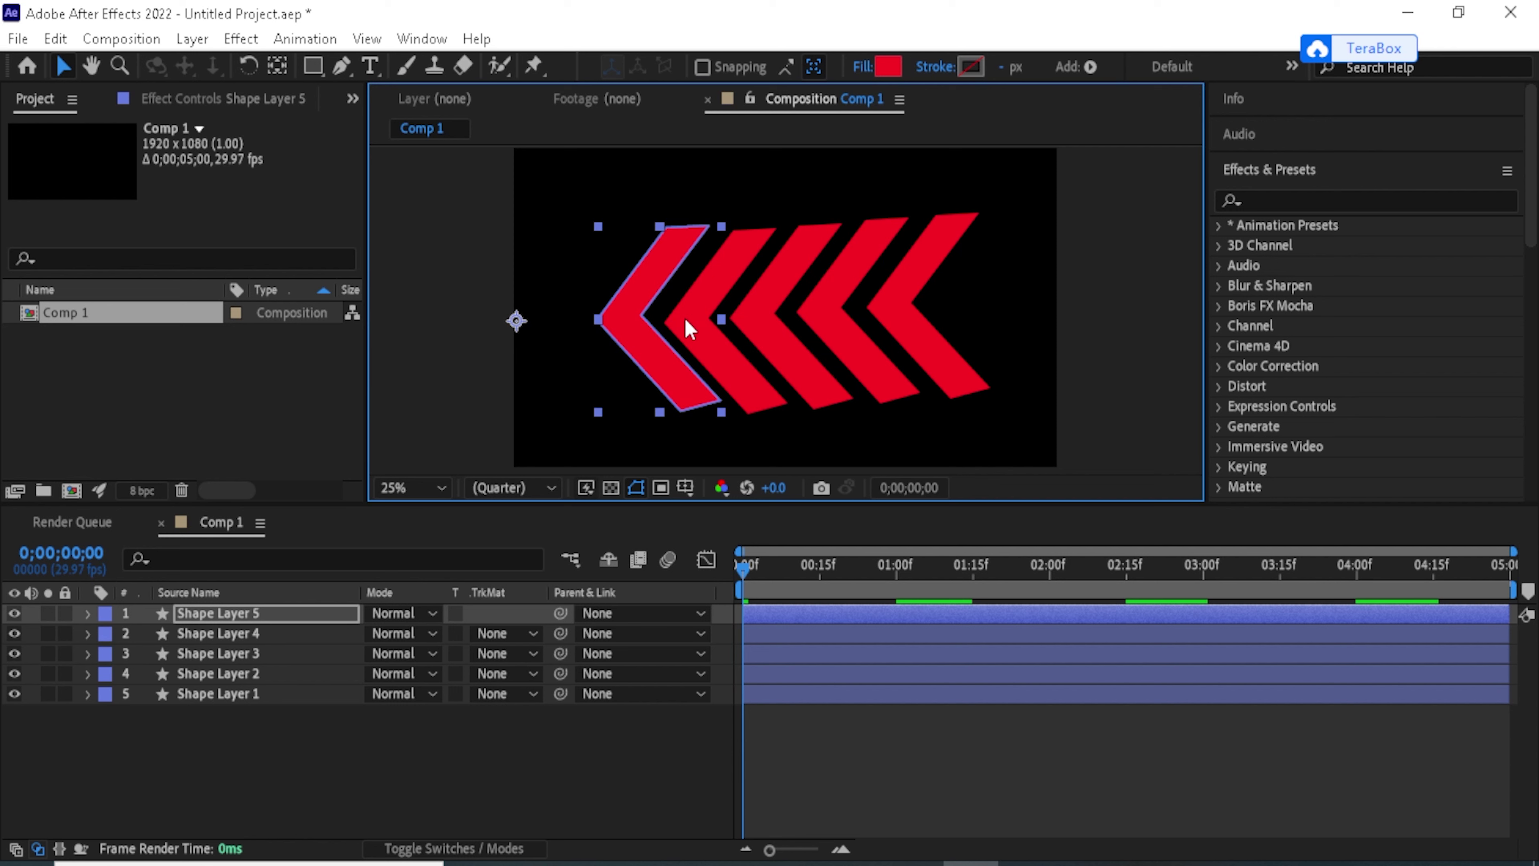
pyautogui.click(261, 633)
pyautogui.press('Up')
pyautogui.press('Up')
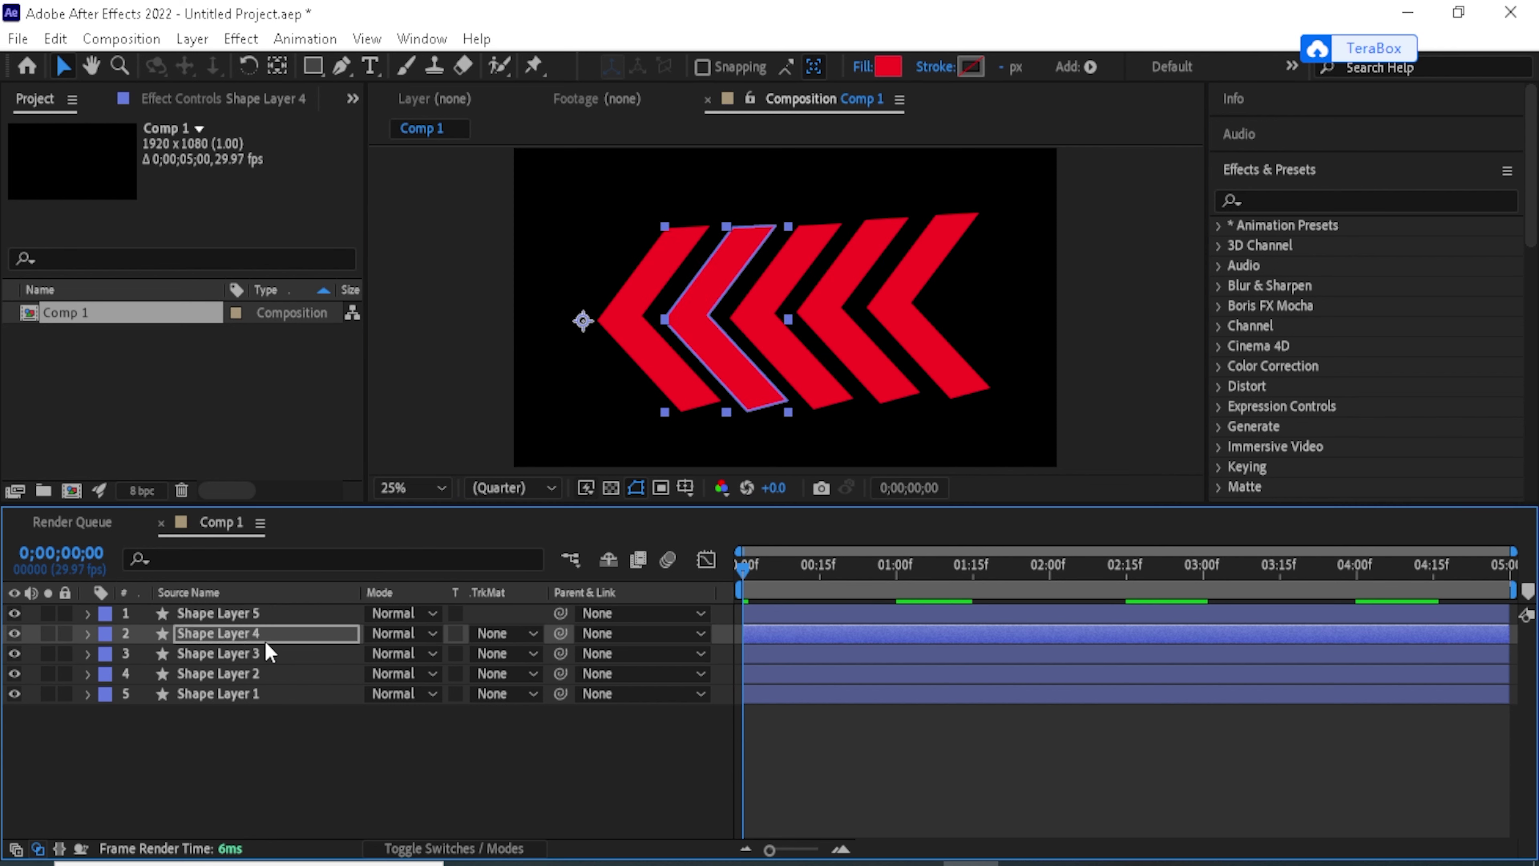
pyautogui.press('Up')
pyautogui.press('Up')
pyautogui.press('Up')
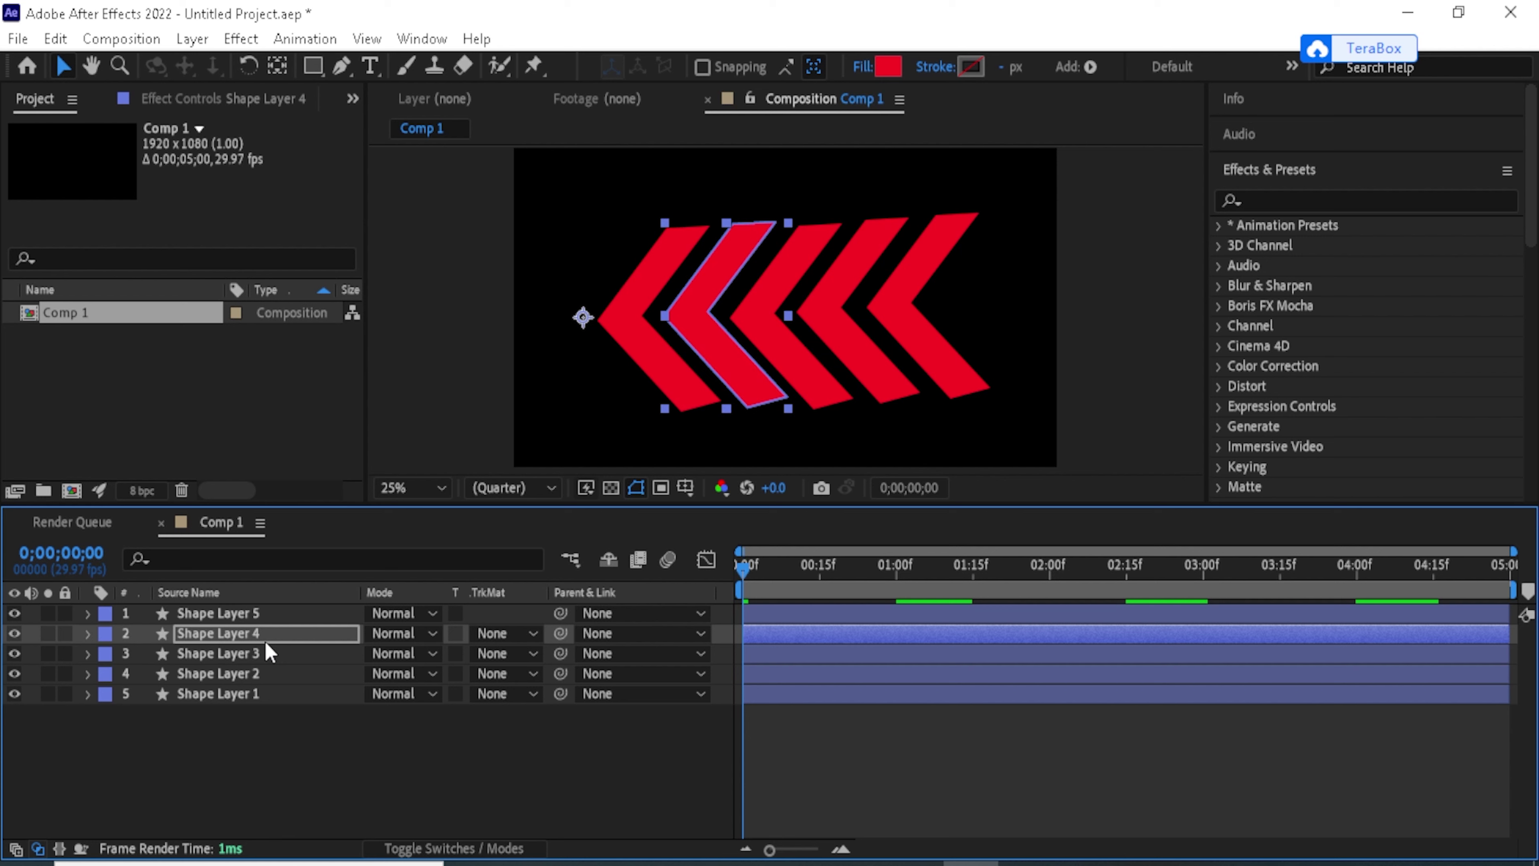
pyautogui.click(243, 655)
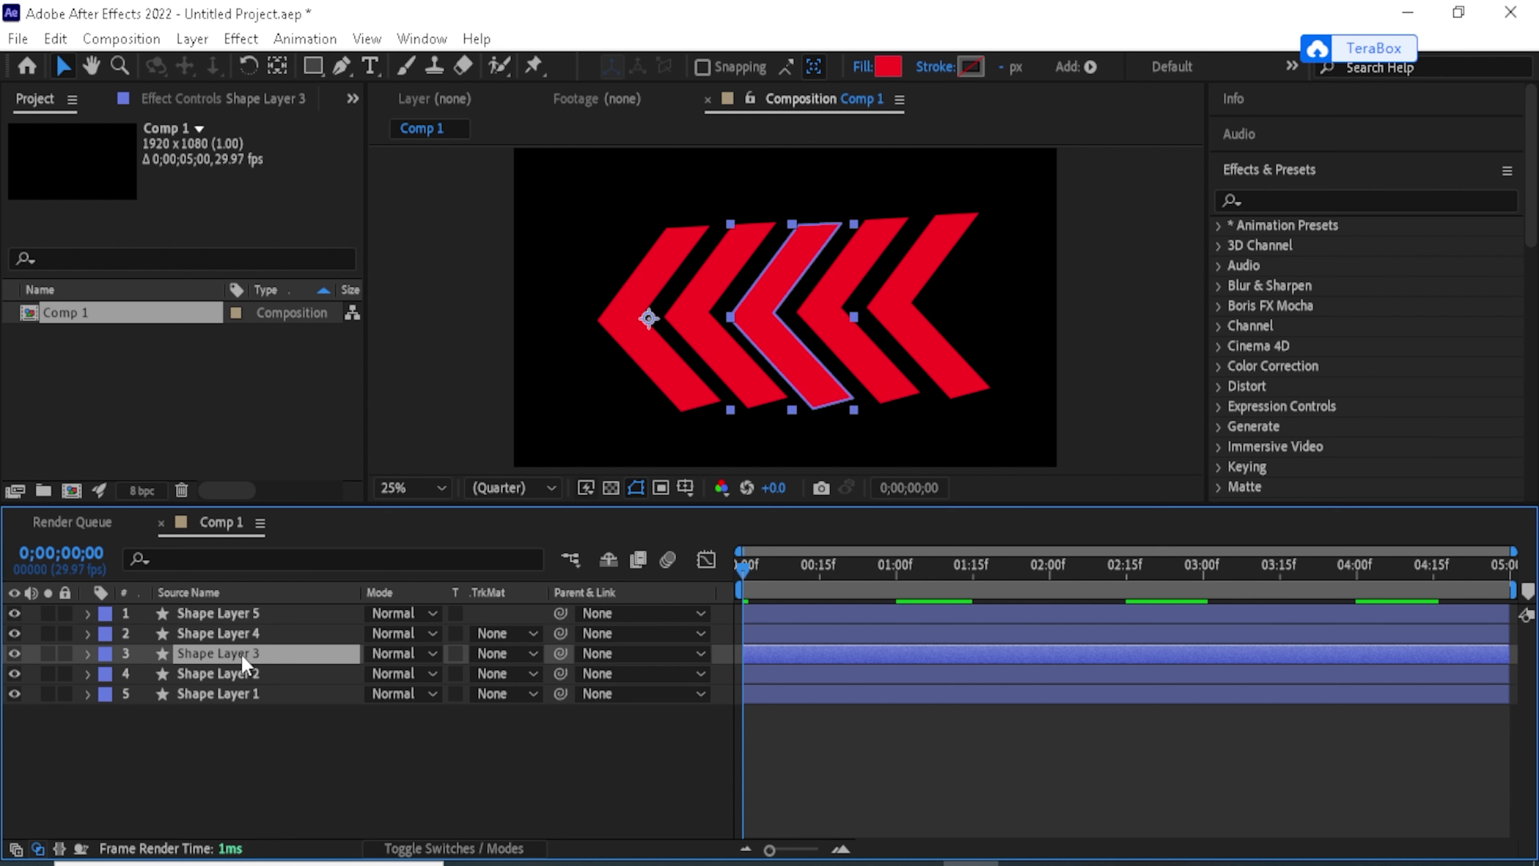
pyautogui.press('Up')
pyautogui.press('Up')
pyautogui.press('Up')
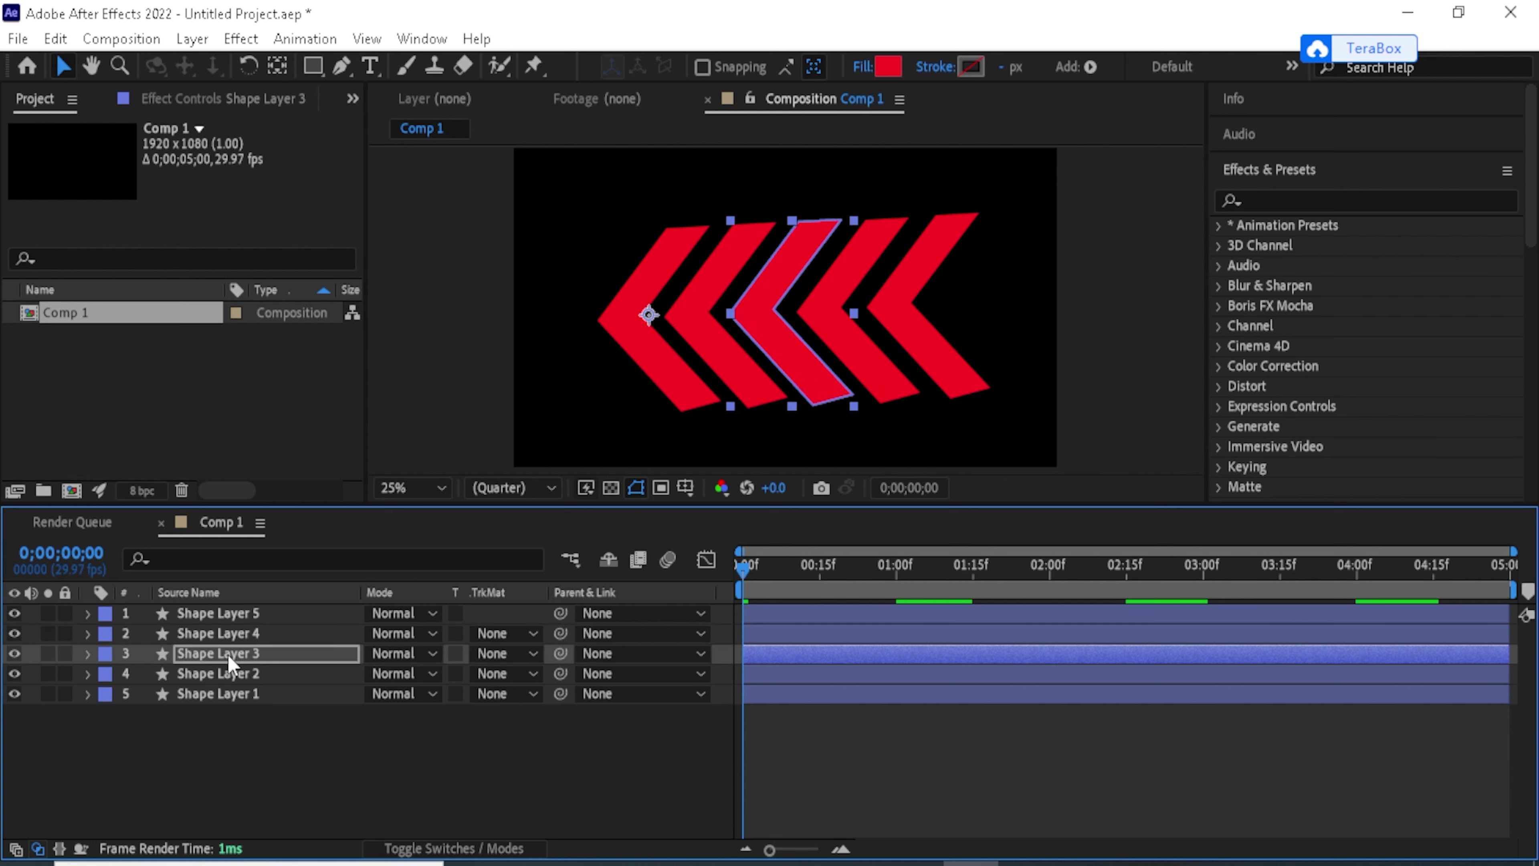
pyautogui.click(846, 332)
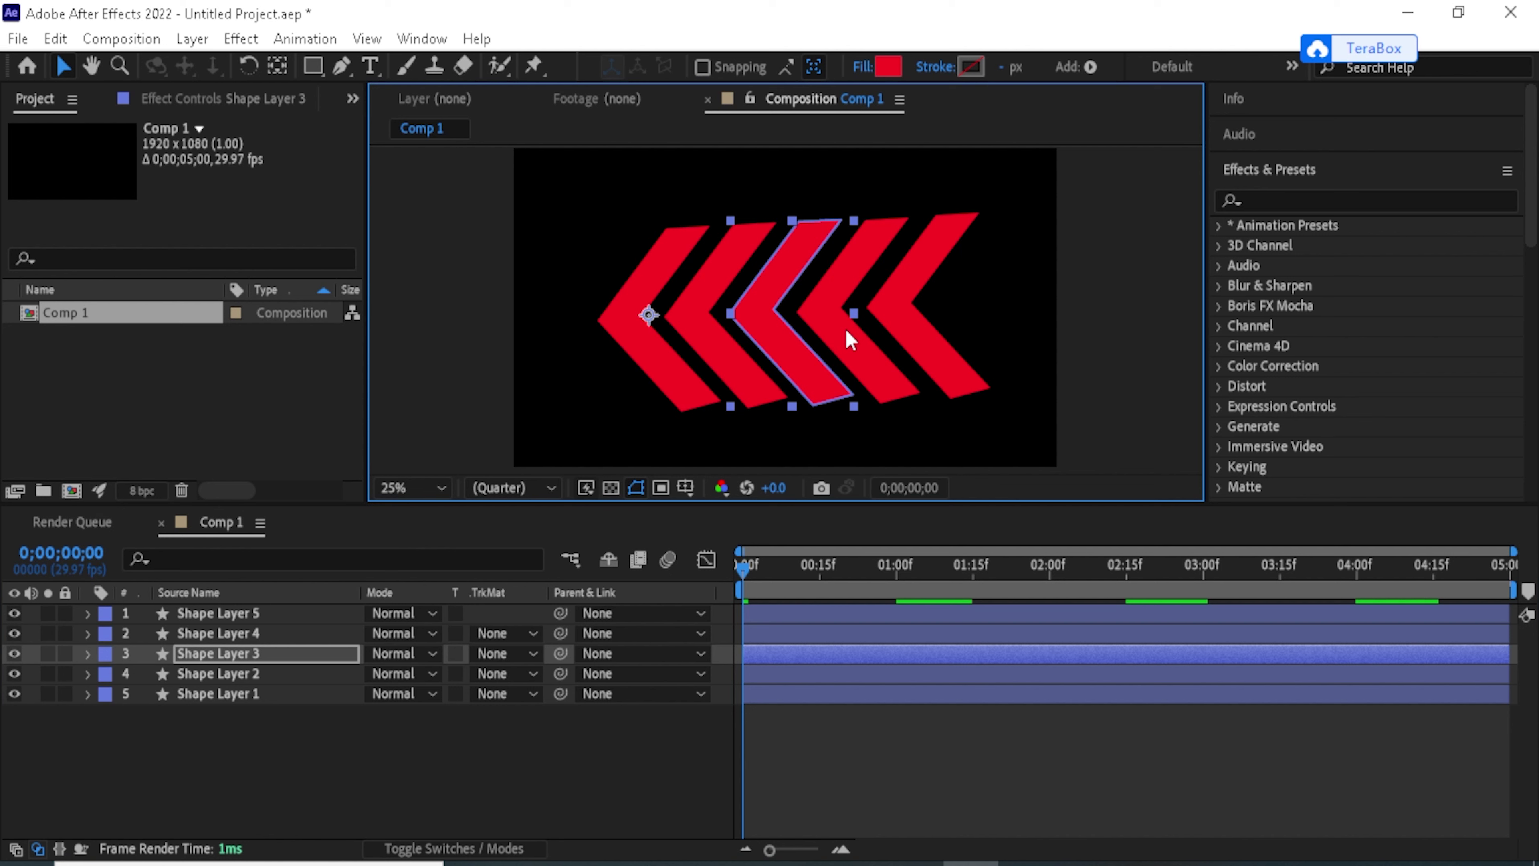
# - Drag the timeline bars of Shape Layers 2, 3 and 5 right so each starts progressively later
pyautogui.click(275, 659)
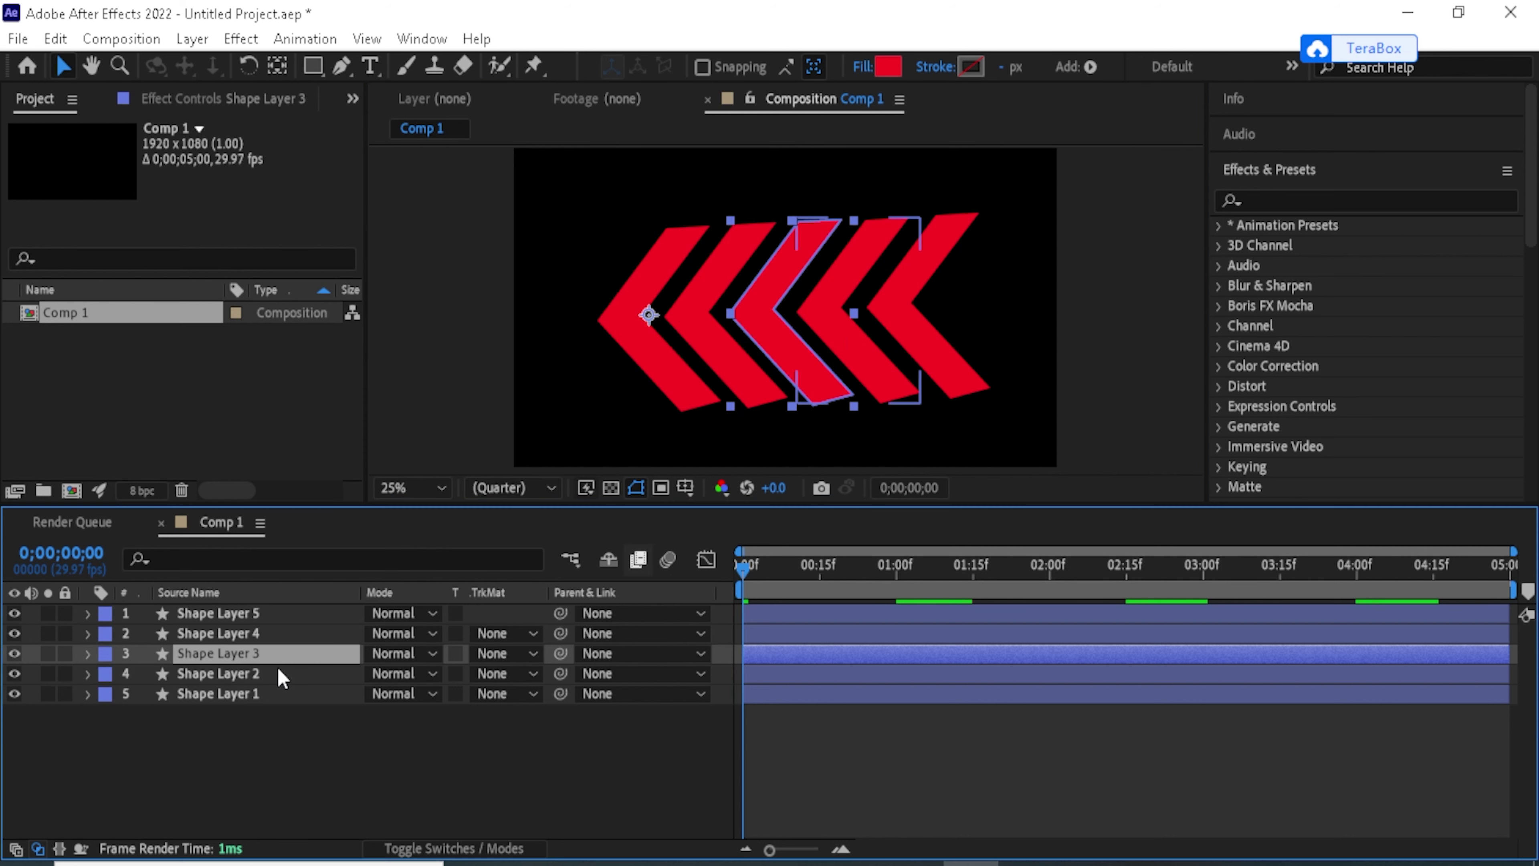
pyautogui.click(279, 672)
pyautogui.press('Return')
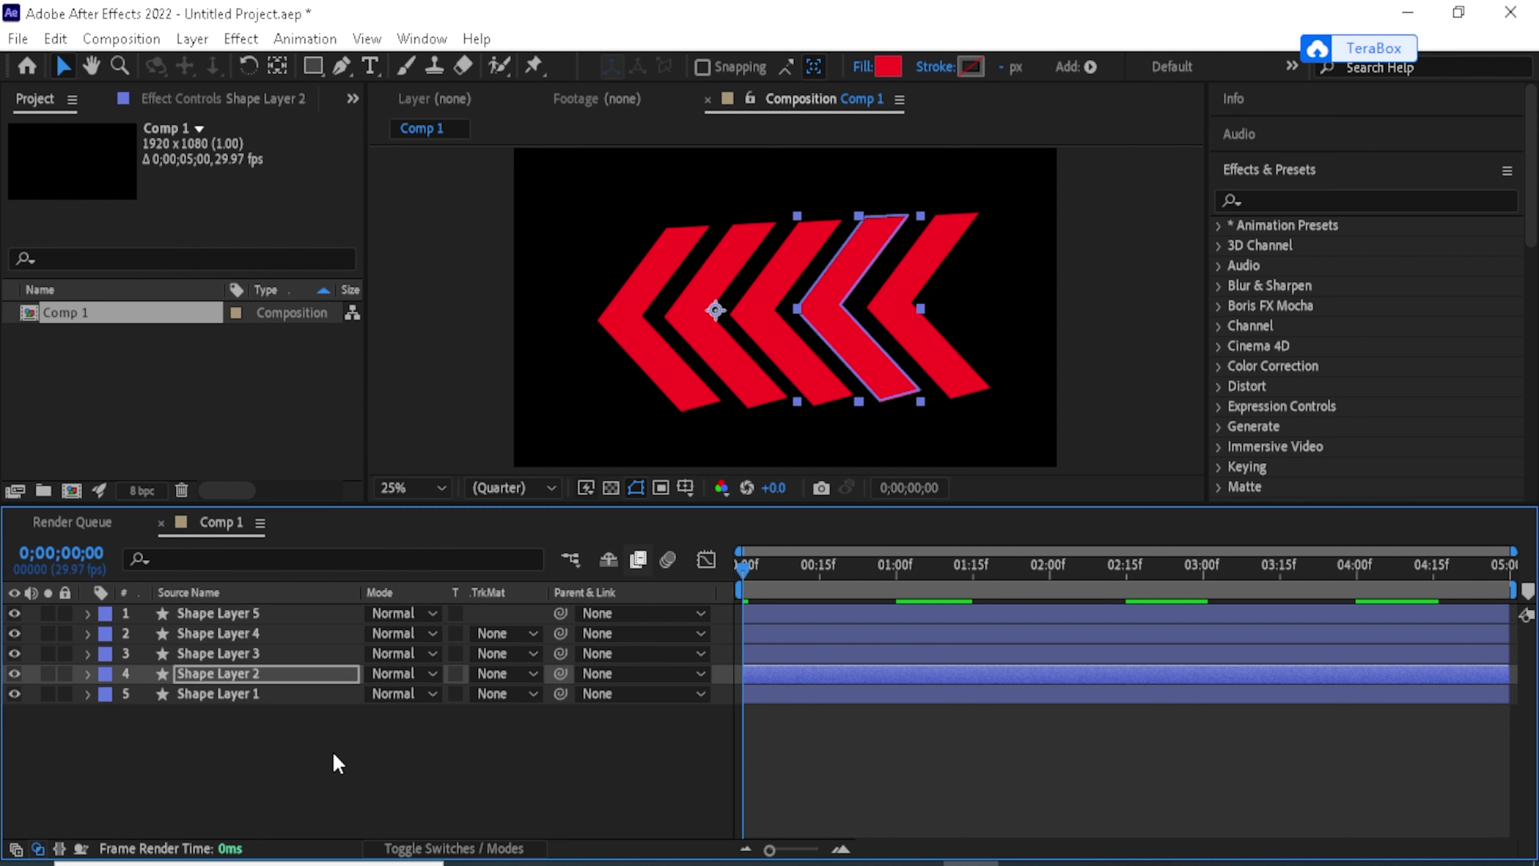
pyautogui.click(348, 773)
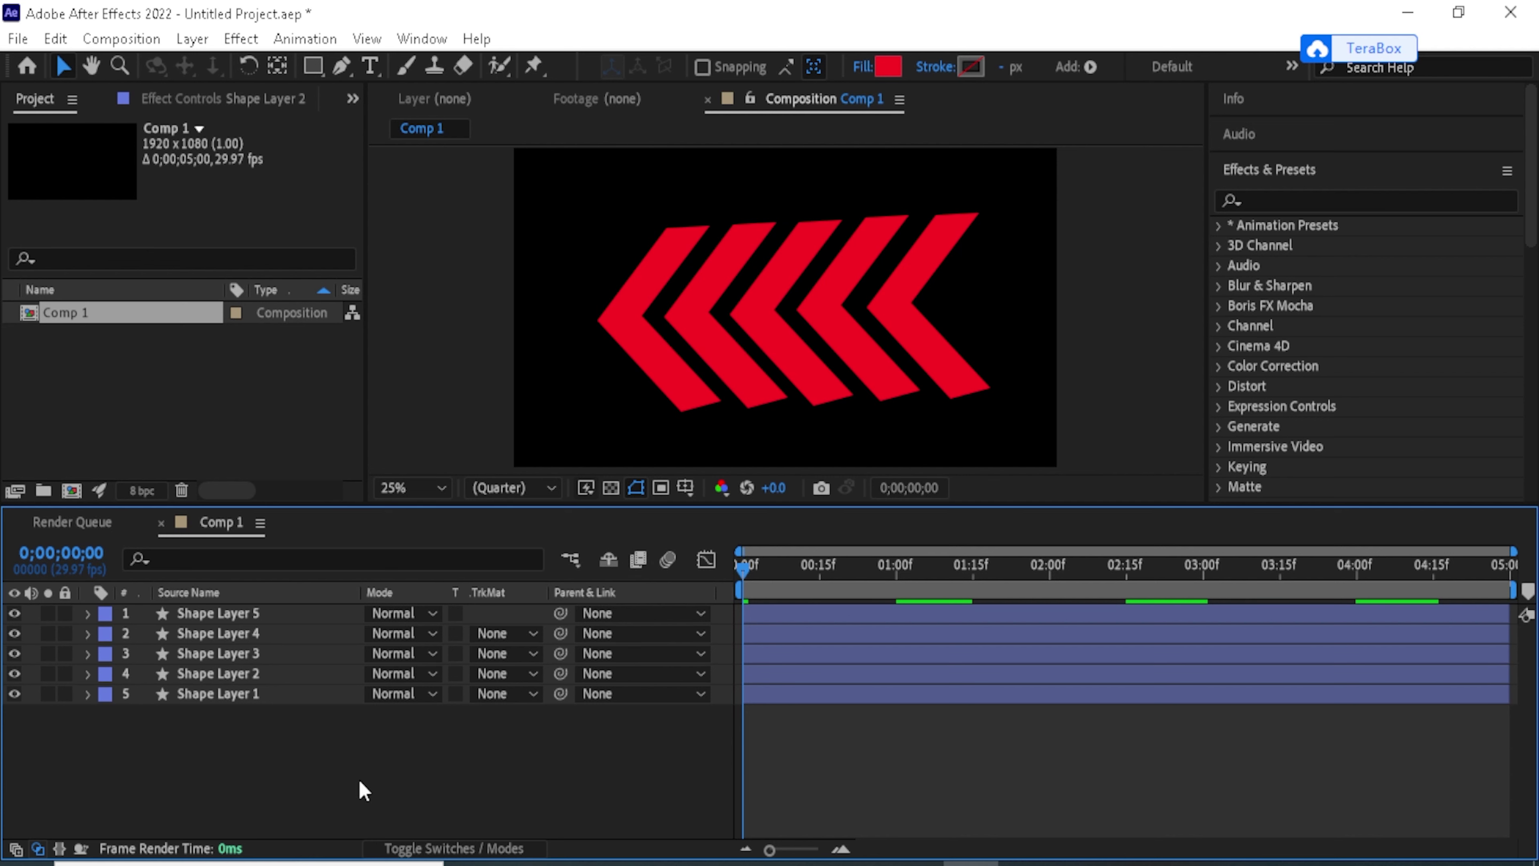
pyautogui.click(775, 679)
pyautogui.moveTo(774, 675); pyautogui.dragTo(799, 680)
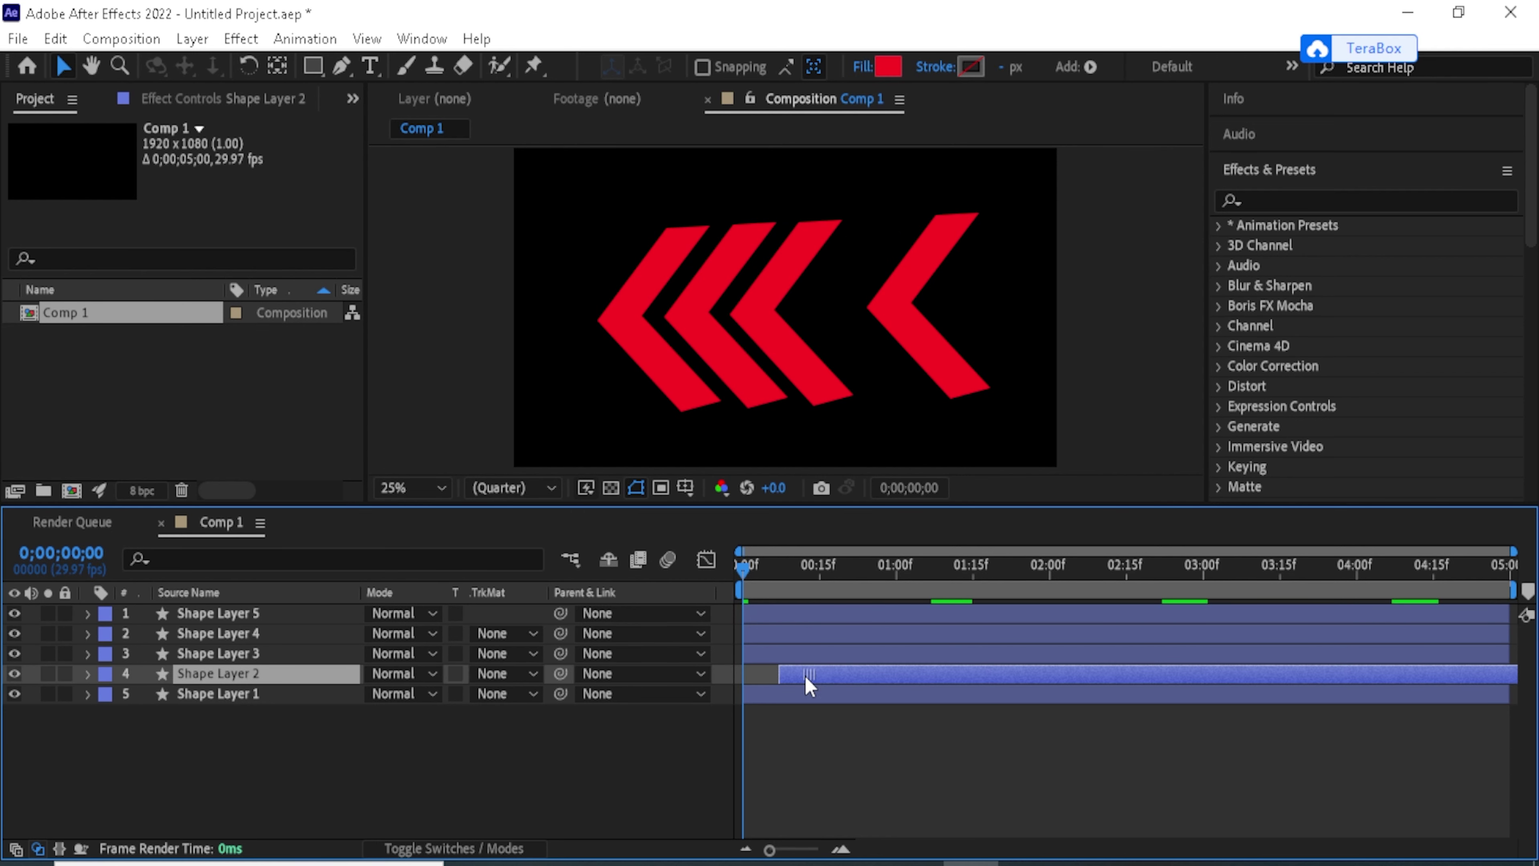
pyautogui.click(791, 653)
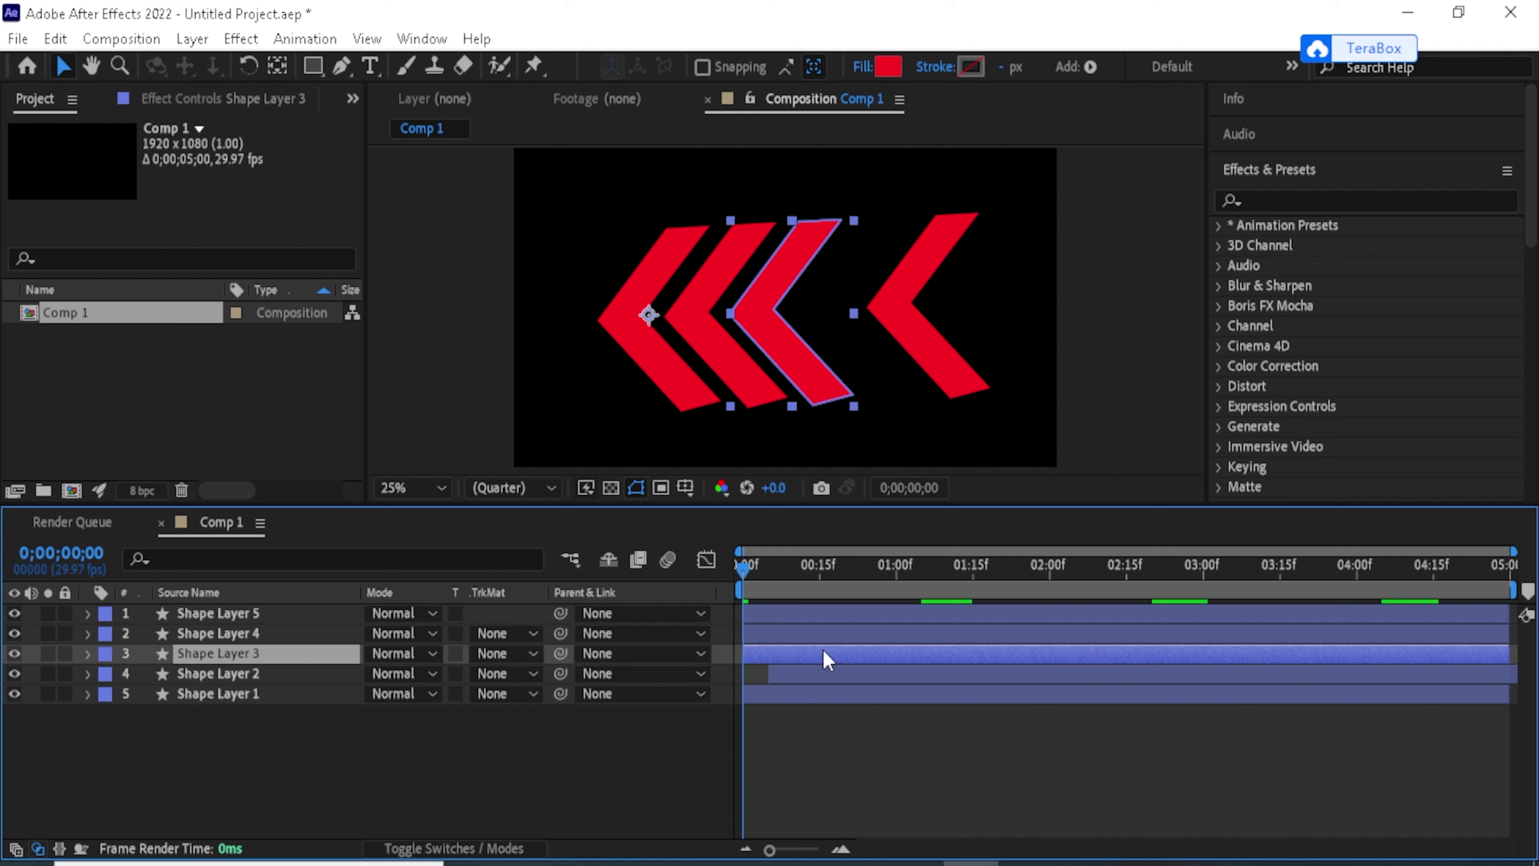
pyautogui.moveTo(805, 660)
pyautogui.mouseDown()
pyautogui.moveTo(856, 654)
pyautogui.moveTo(835, 637)
pyautogui.mouseUp()
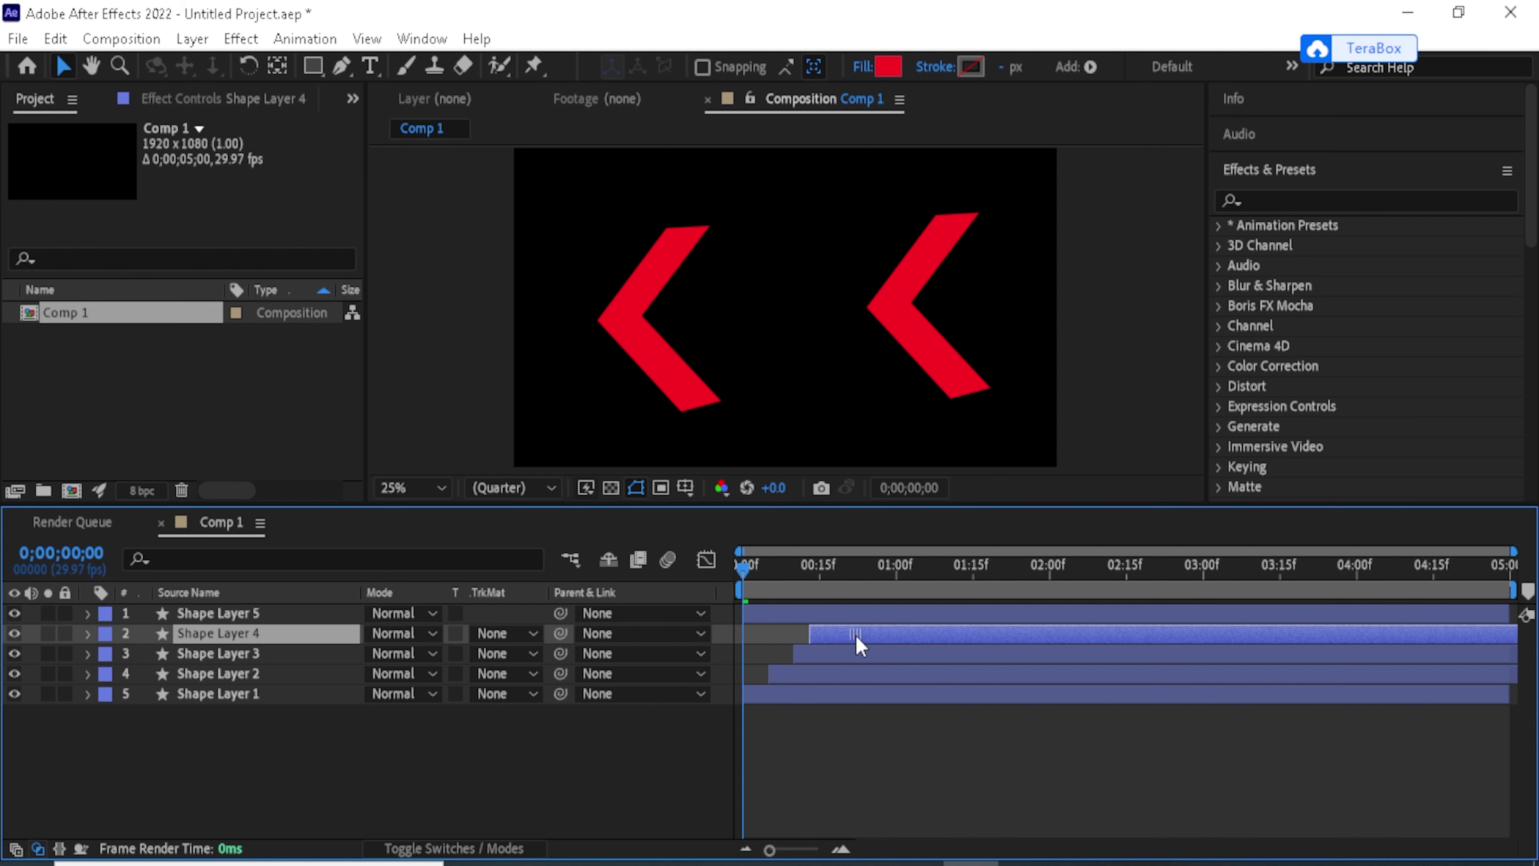
pyautogui.click(778, 613)
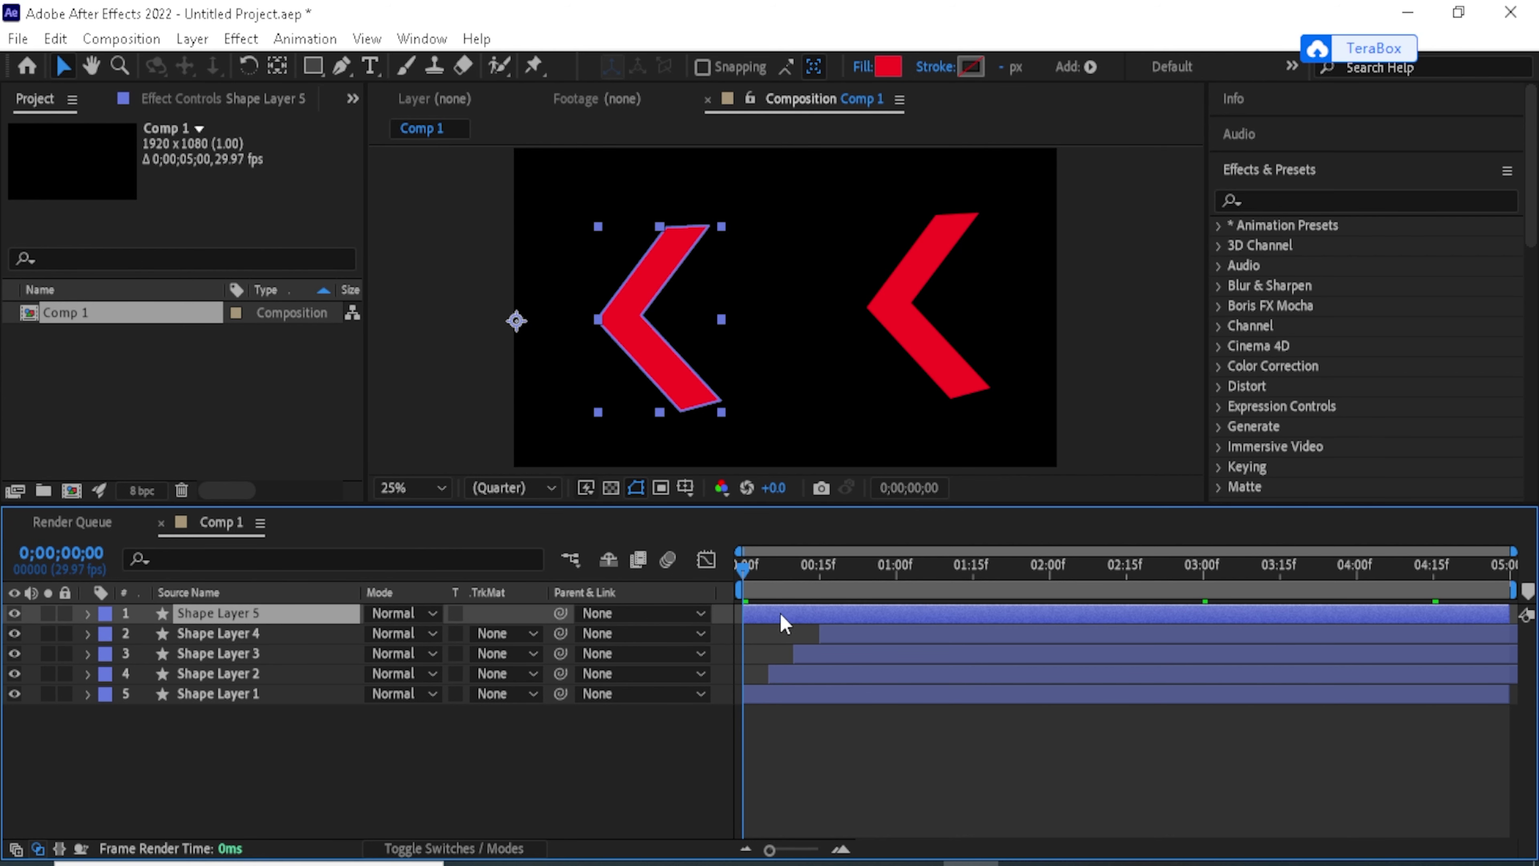
pyautogui.moveTo(838, 612); pyautogui.dragTo(939, 627)
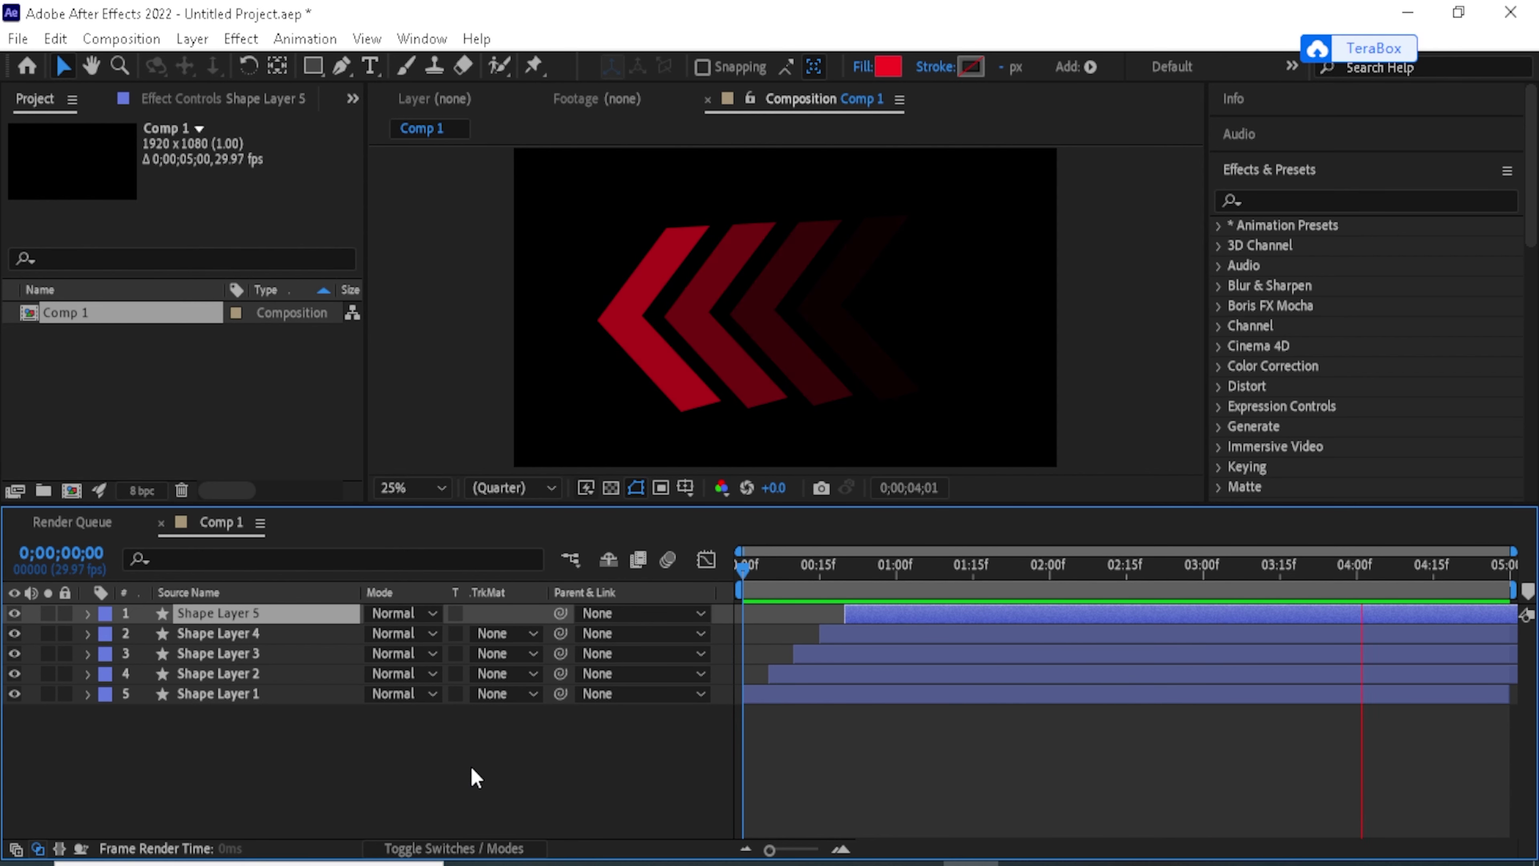
# - Stop the preview and set Shape Layer 2's Contents > Shape 1 > Fill 1 colour to blue 2111FA
pyautogui.click(951, 613)
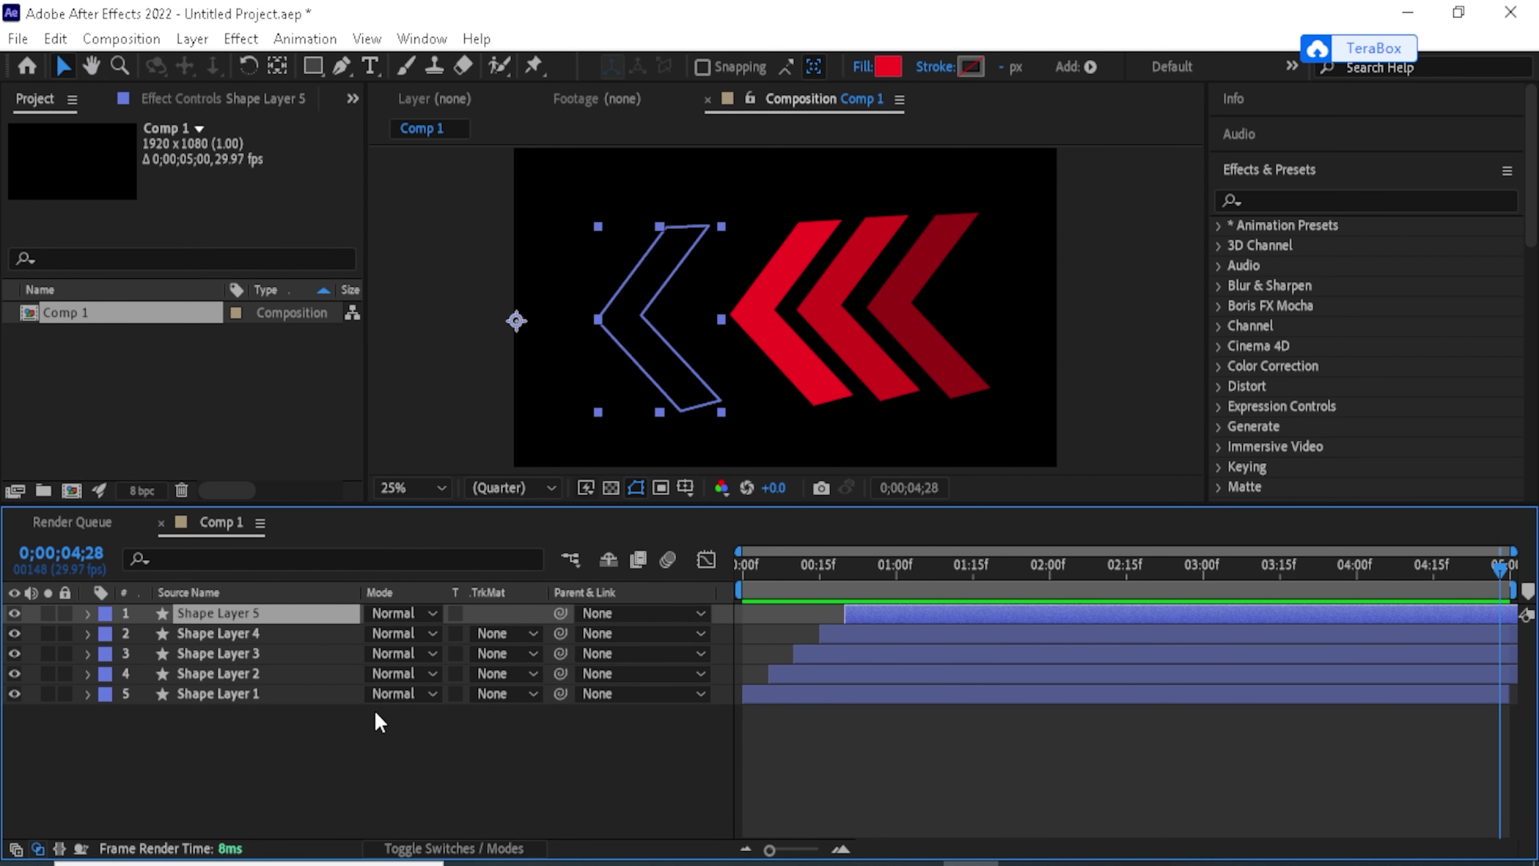
pyautogui.click(245, 673)
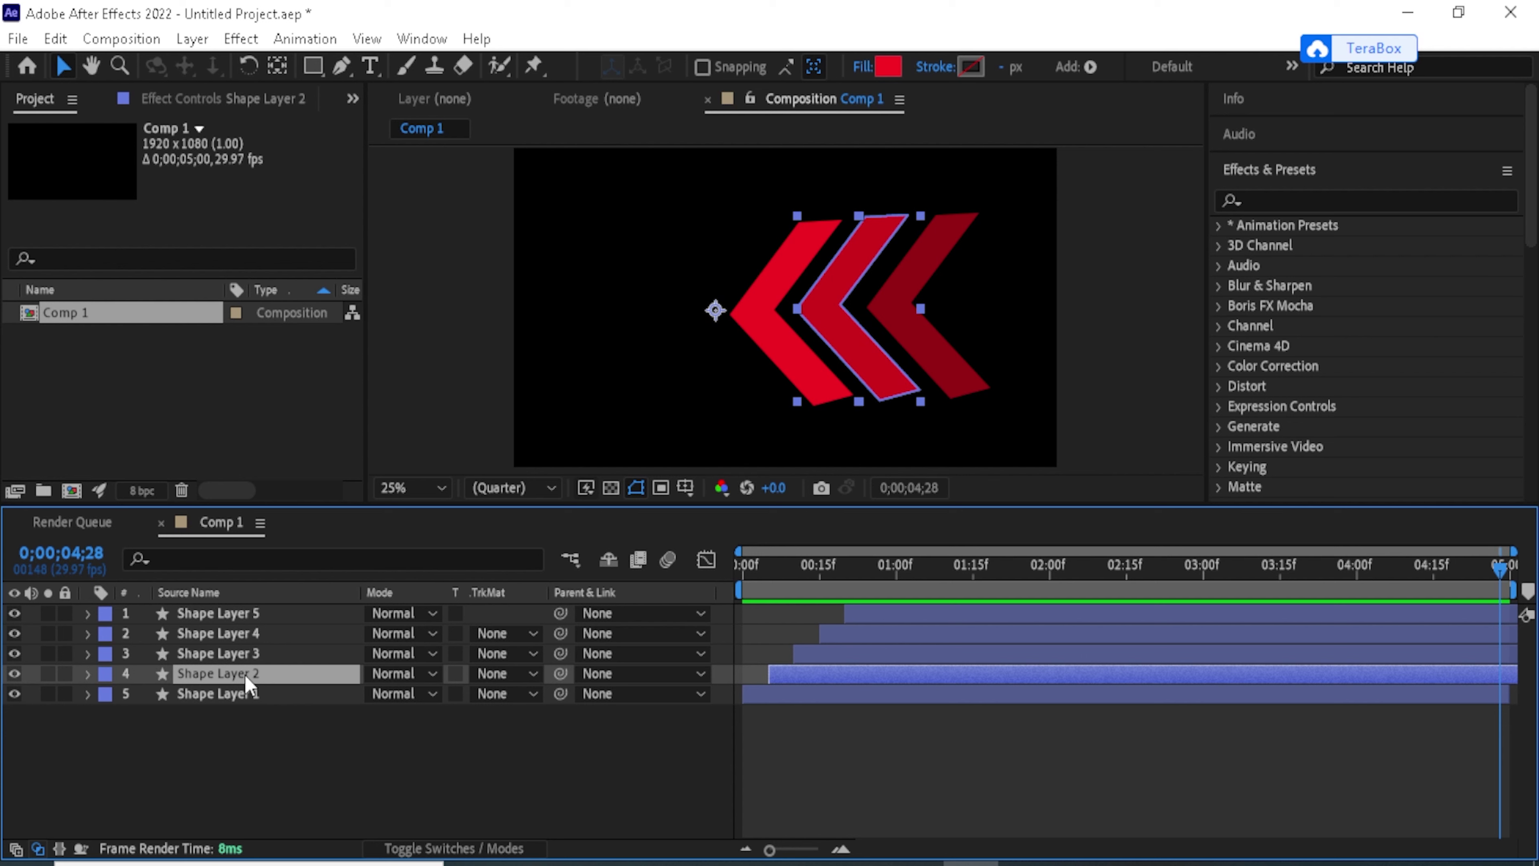
pyautogui.click(87, 674)
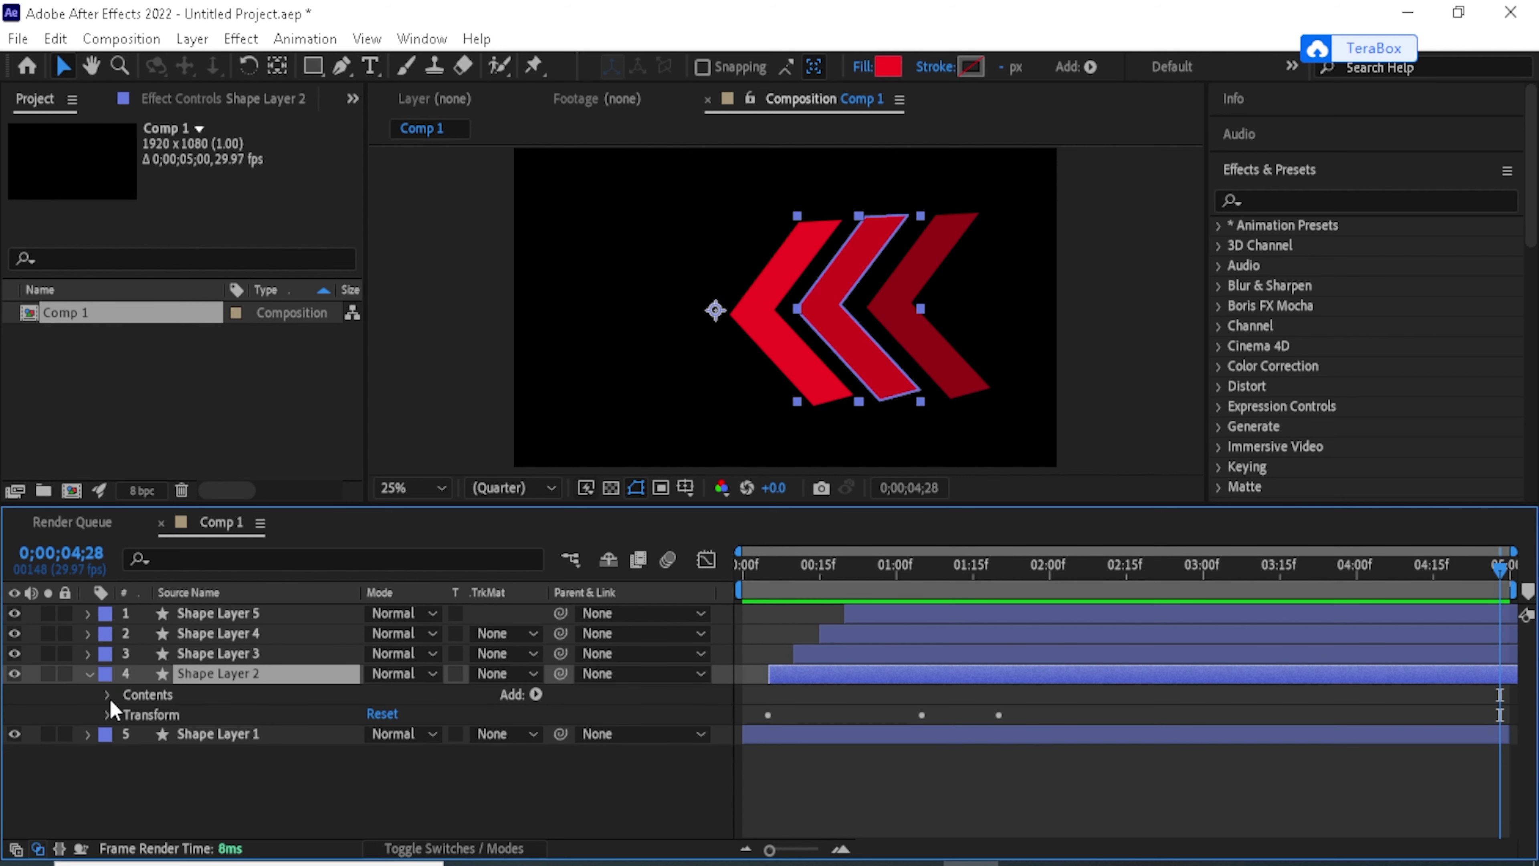
pyautogui.click(104, 693)
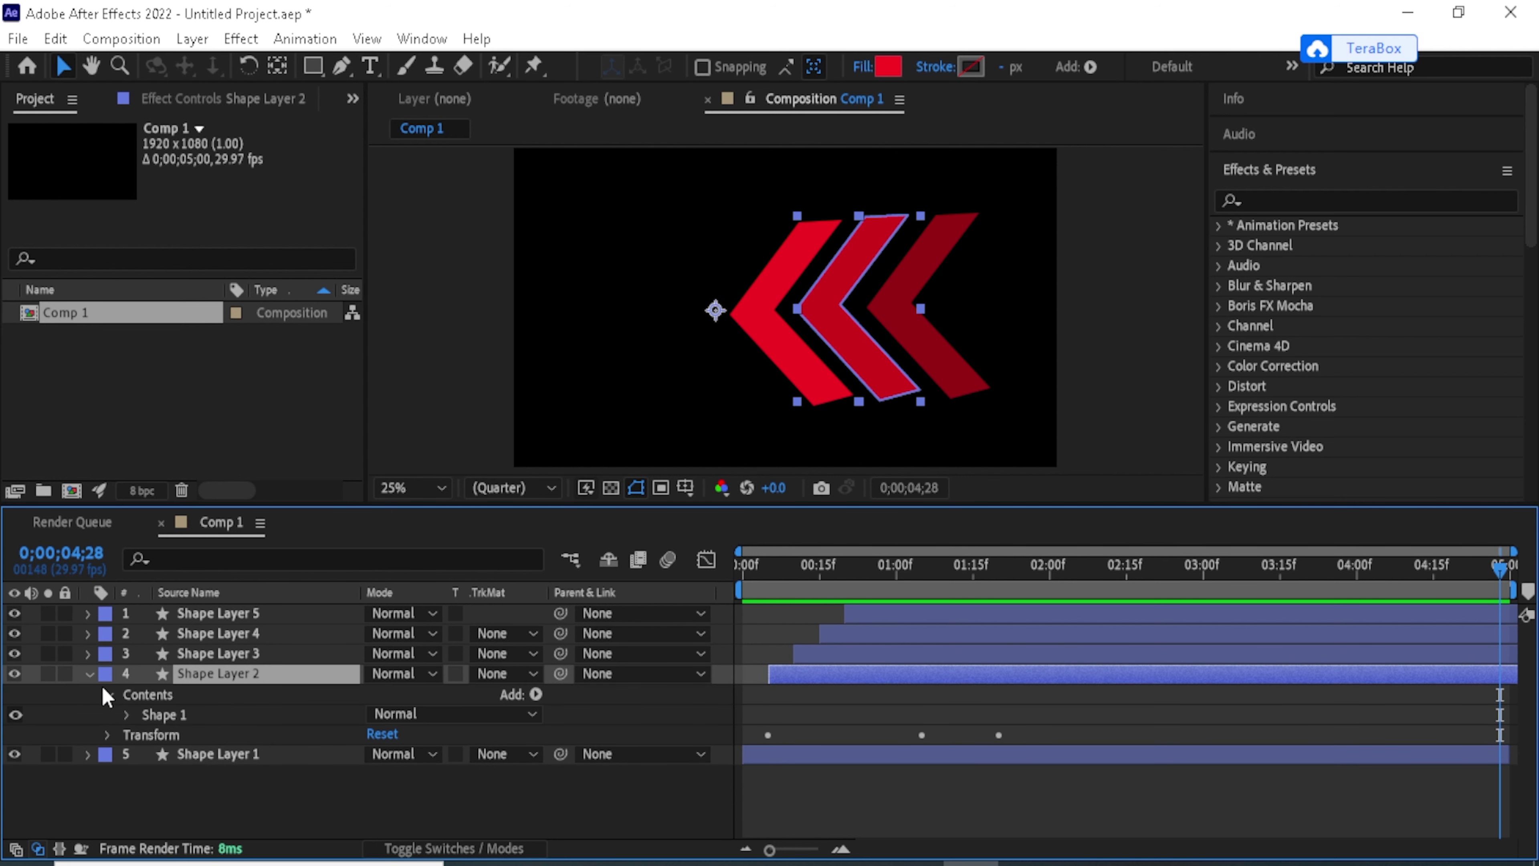
pyautogui.click(126, 714)
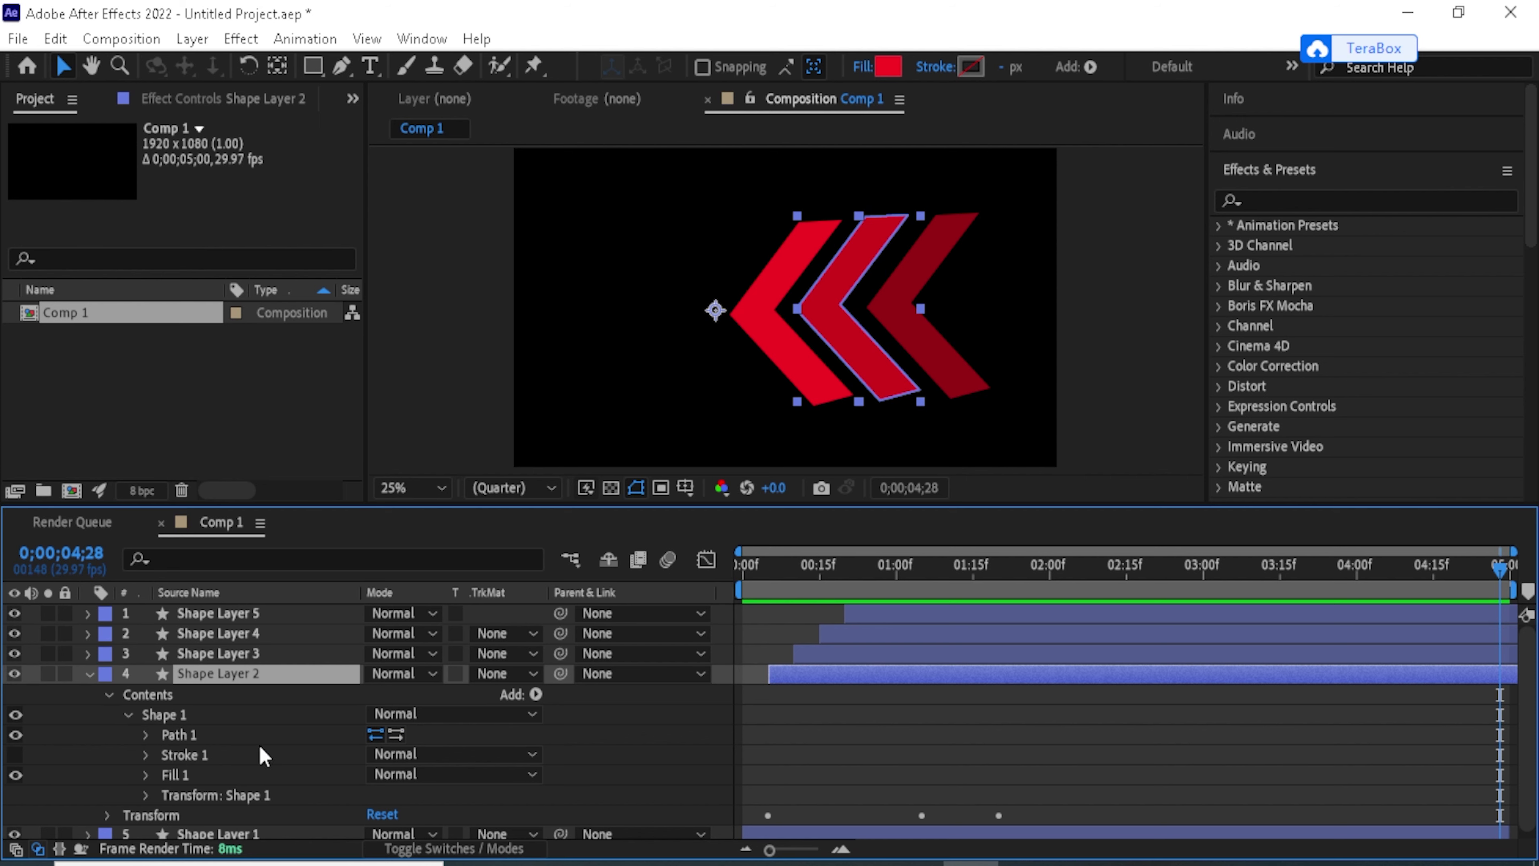
pyautogui.click(145, 754)
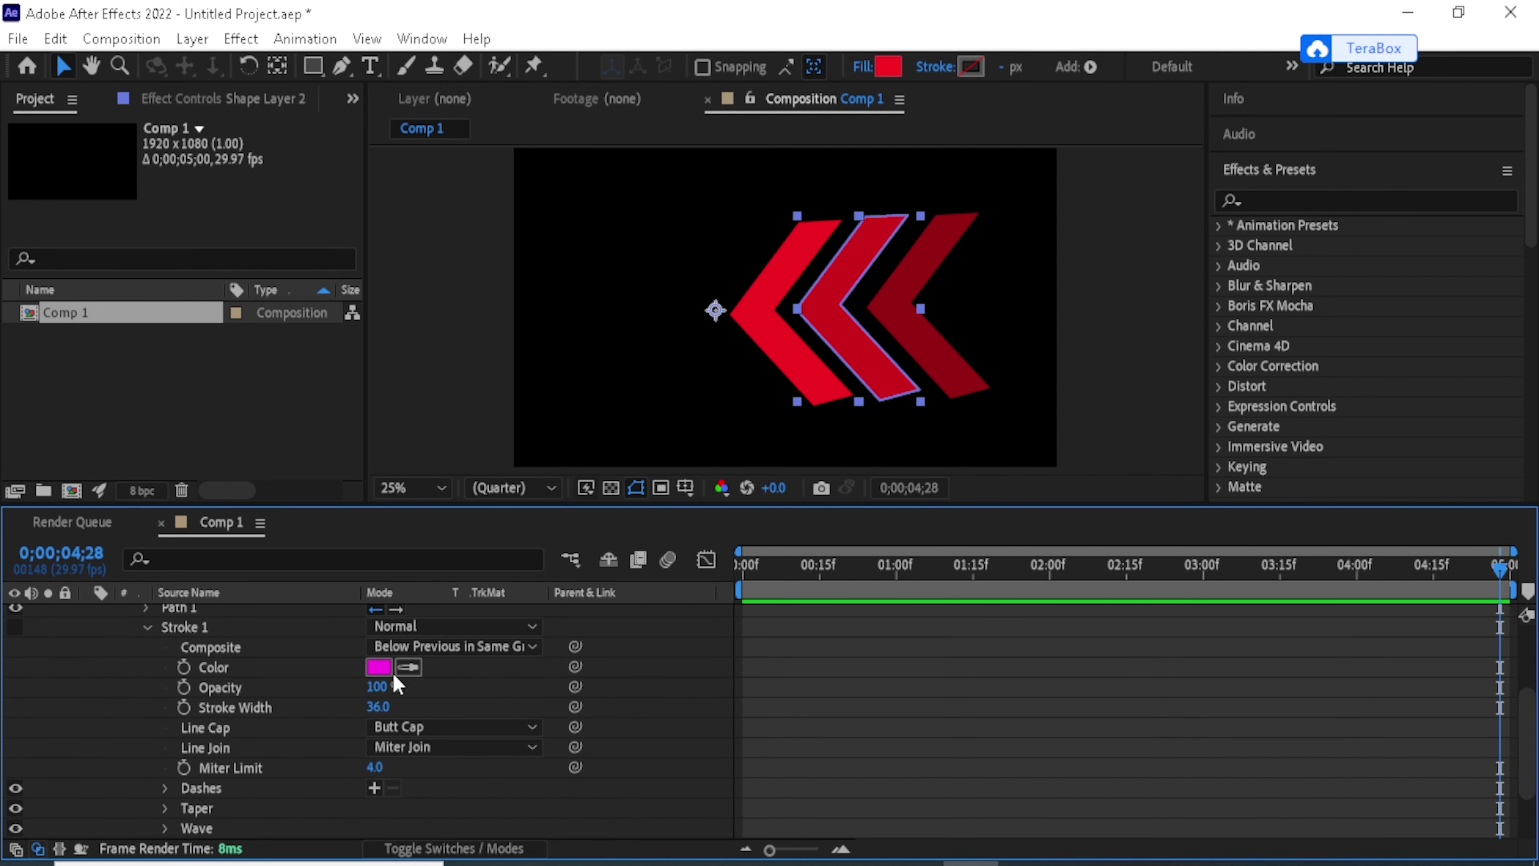
pyautogui.click(146, 628)
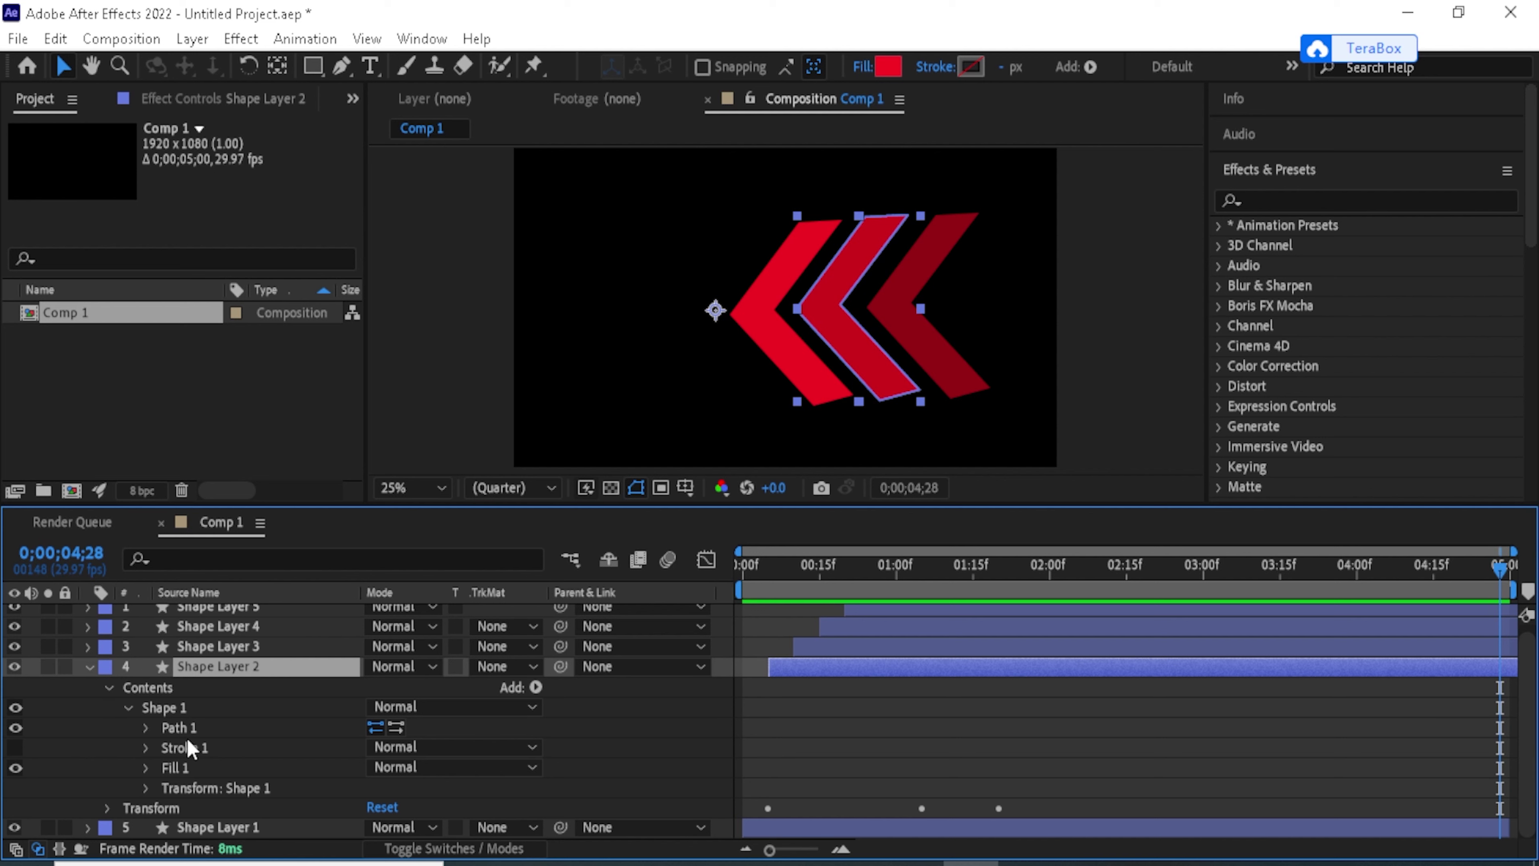
pyautogui.click(145, 766)
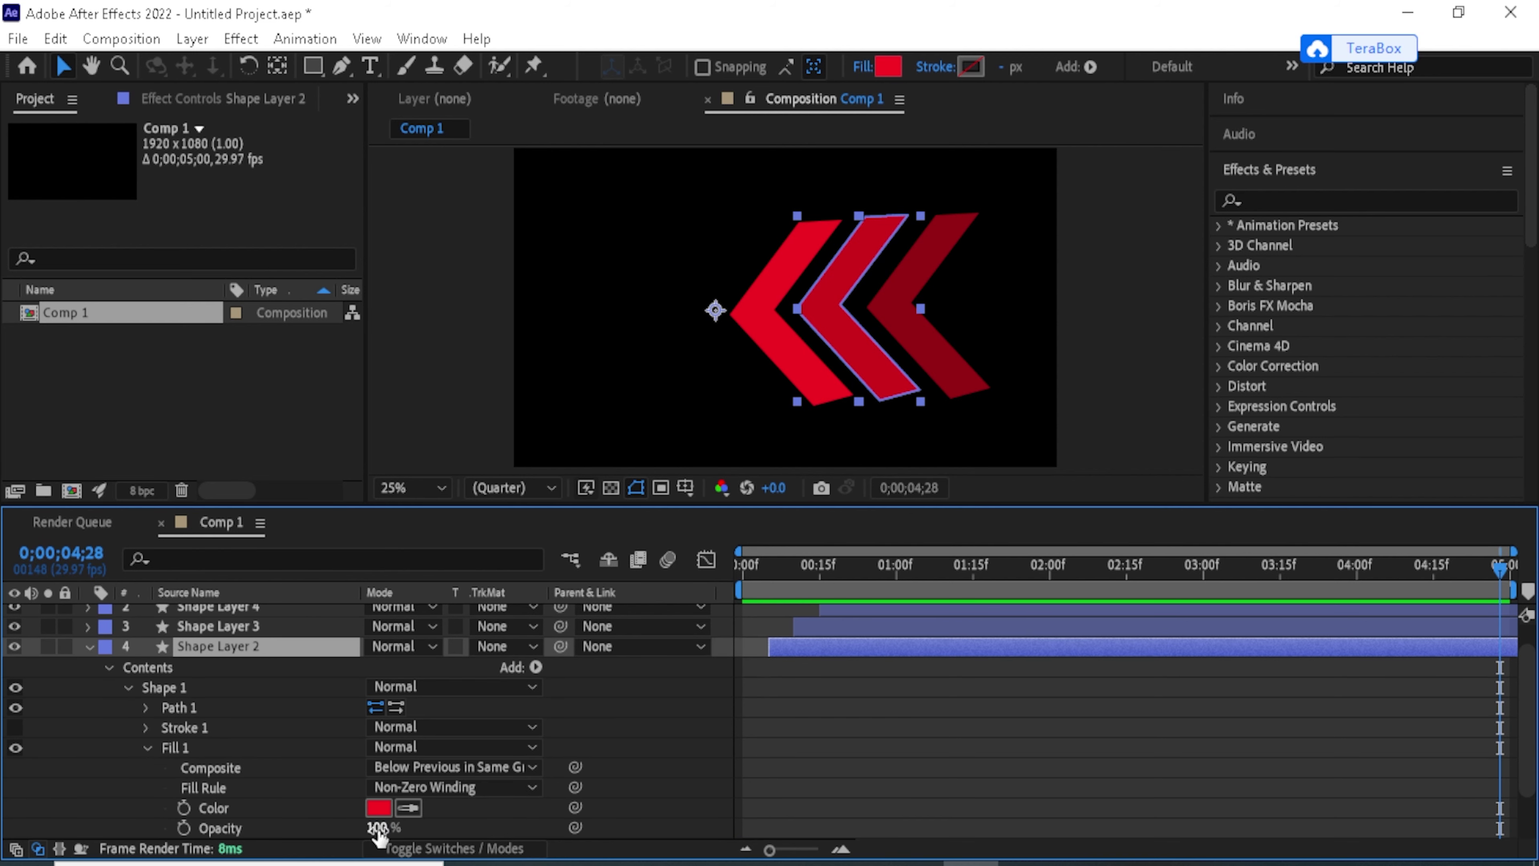
pyautogui.click(379, 807)
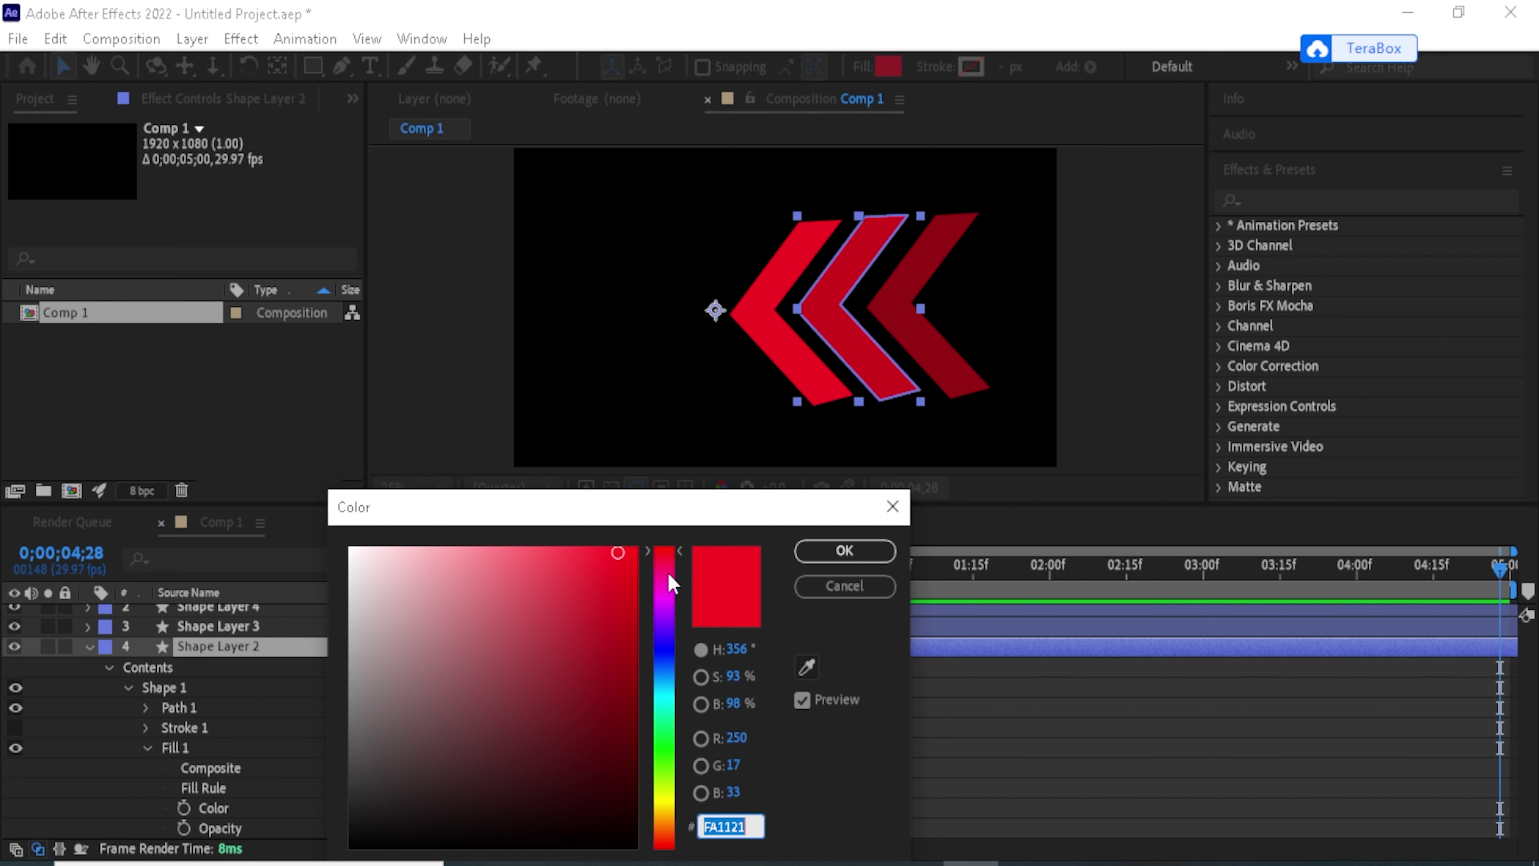
pyautogui.click(664, 644)
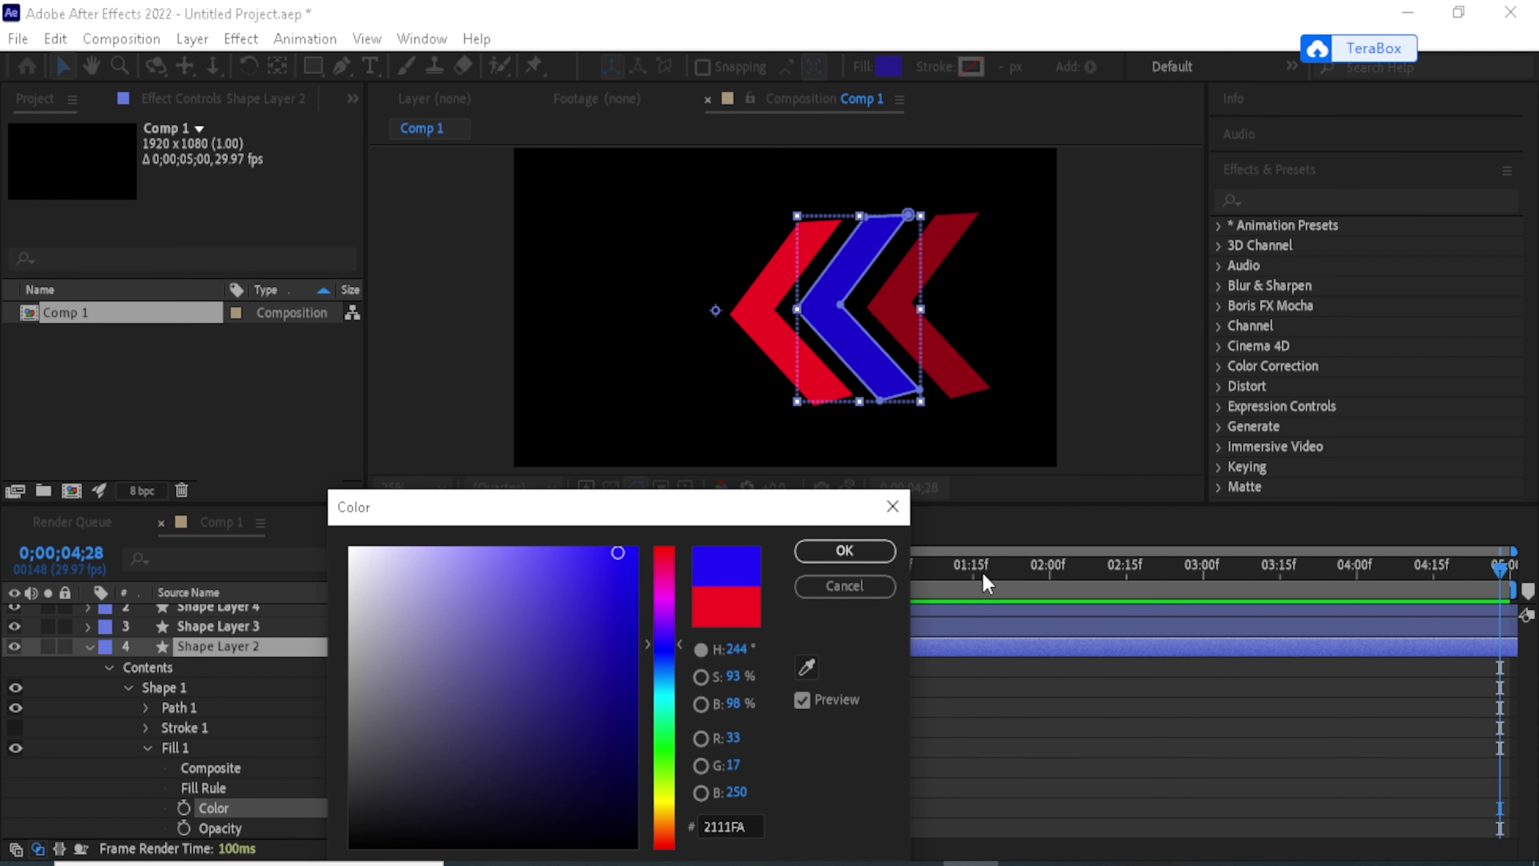
pyautogui.click(872, 550)
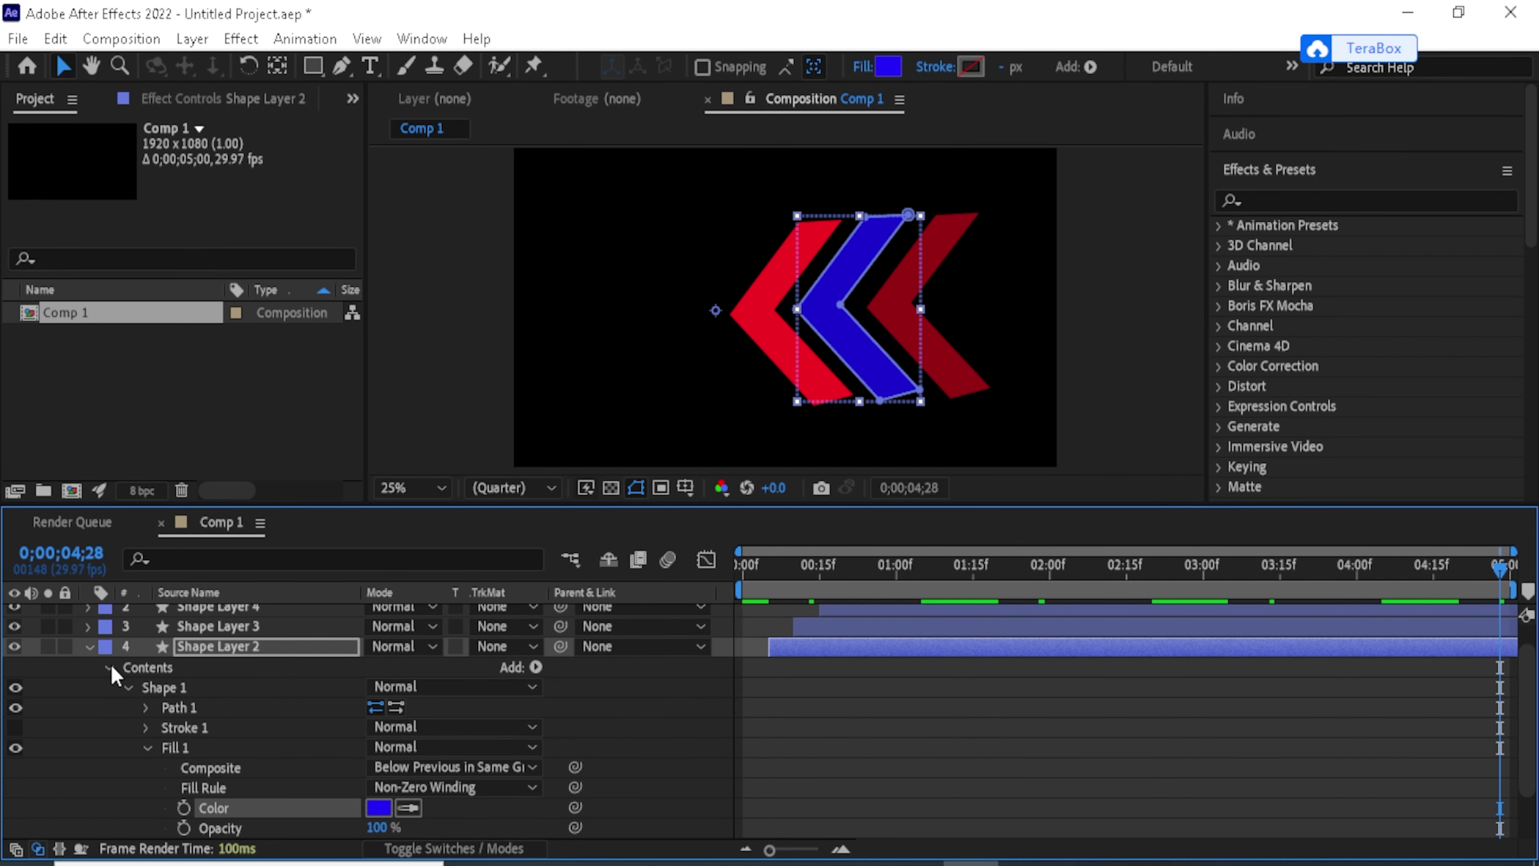
# - Collapse Shape Layer 2 and set Shape Layer 3's Shape 1 Fill 1 colour to cyan 11FAEC
pyautogui.click(88, 645)
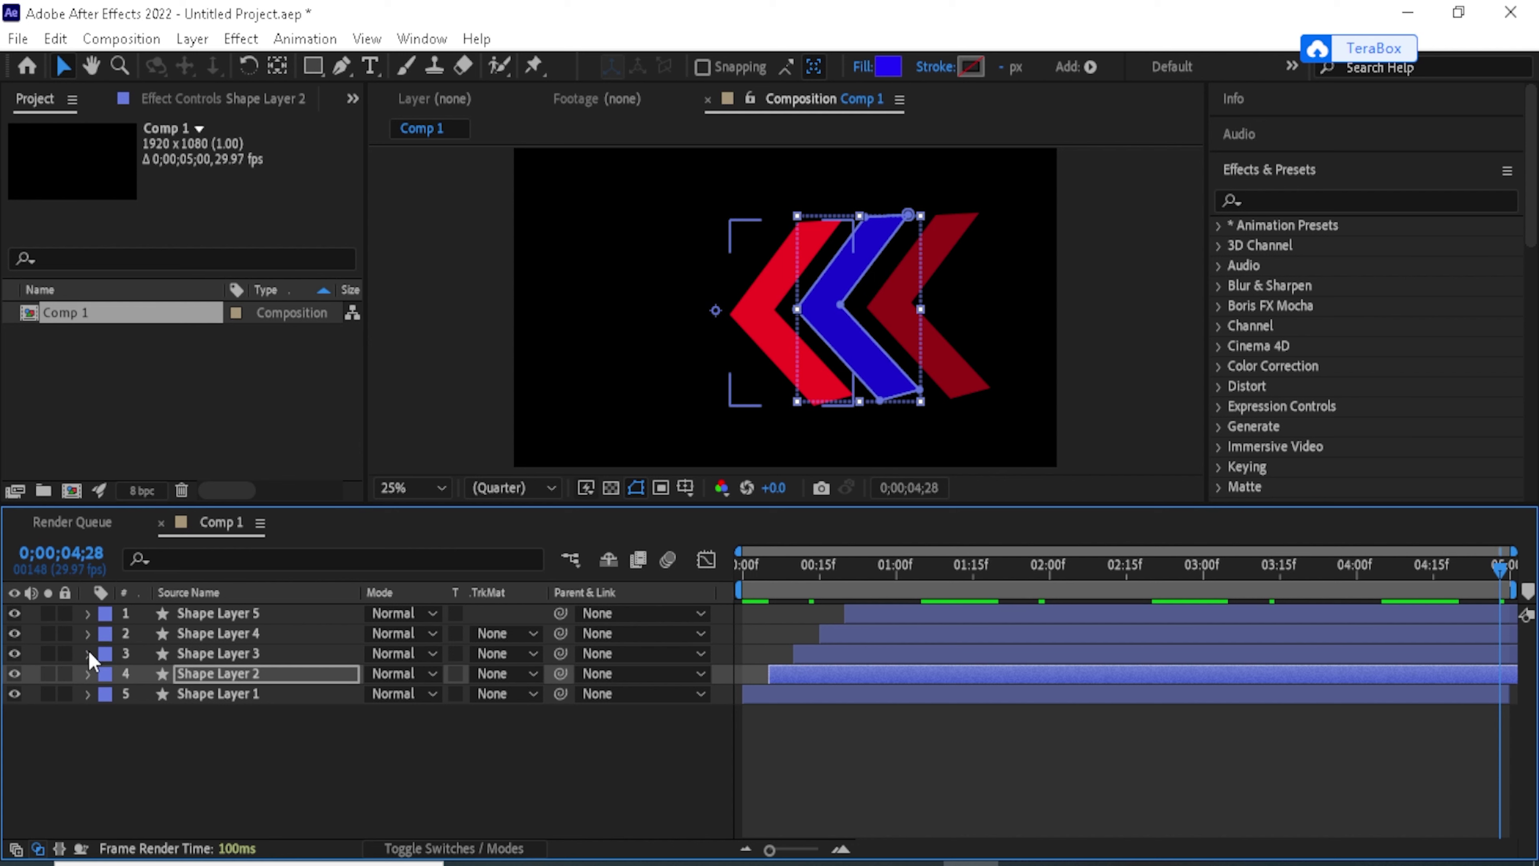
pyautogui.click(89, 652)
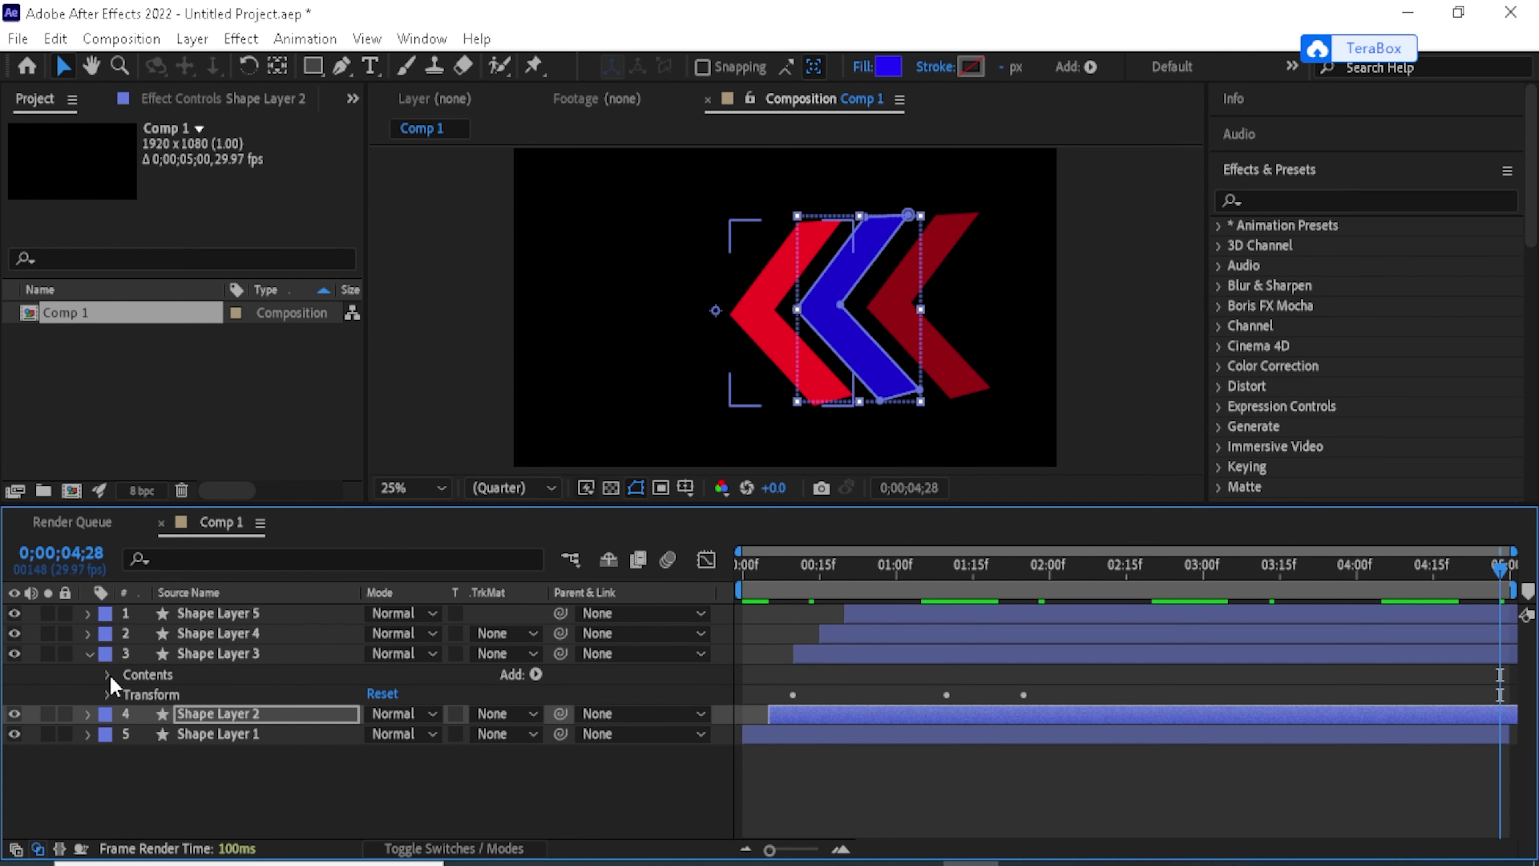
pyautogui.click(110, 674)
pyautogui.click(127, 694)
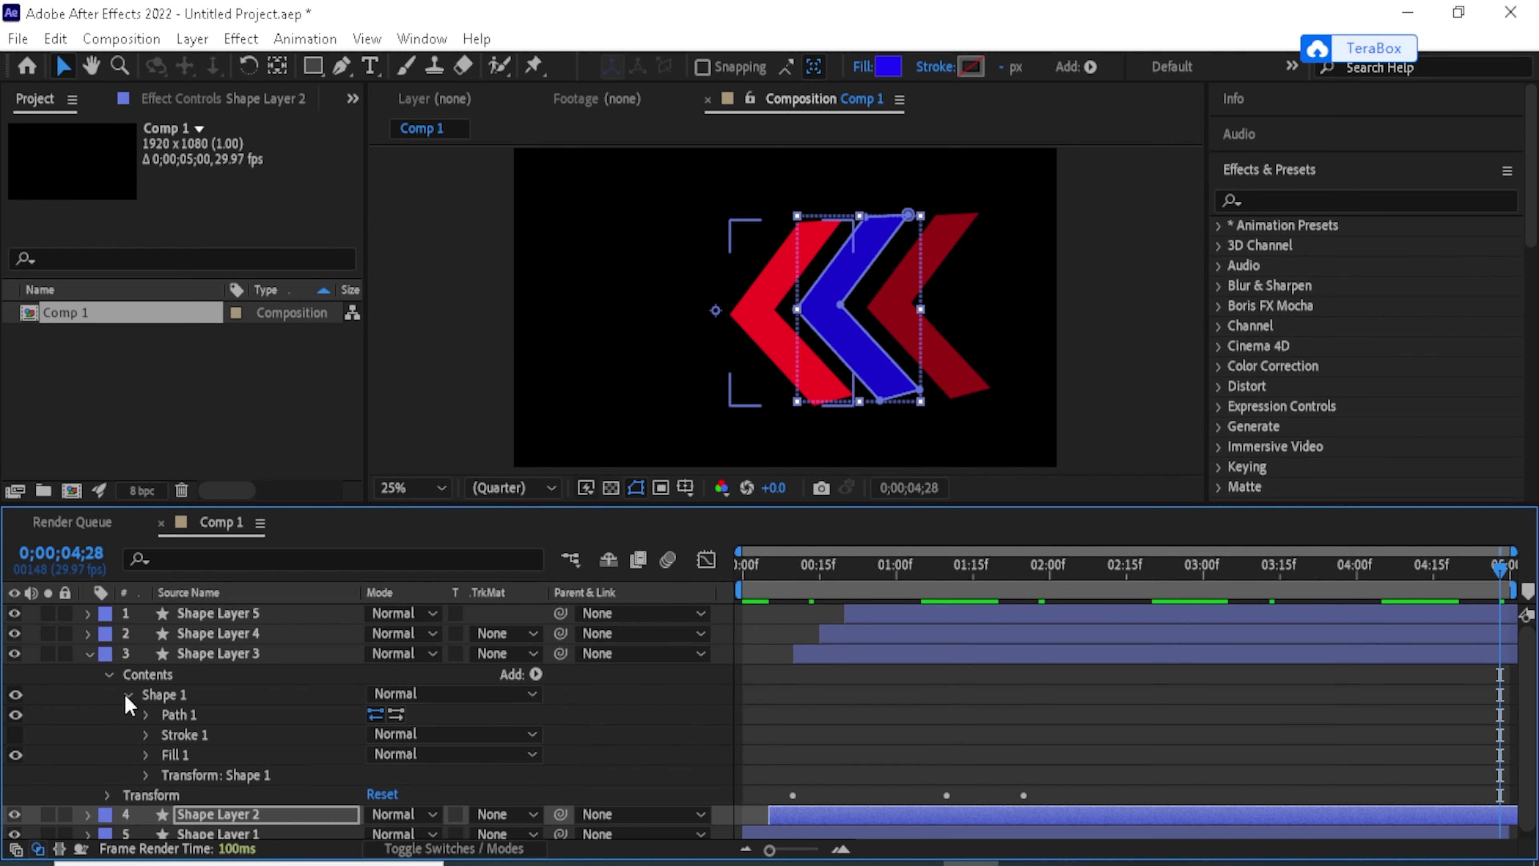
pyautogui.click(146, 754)
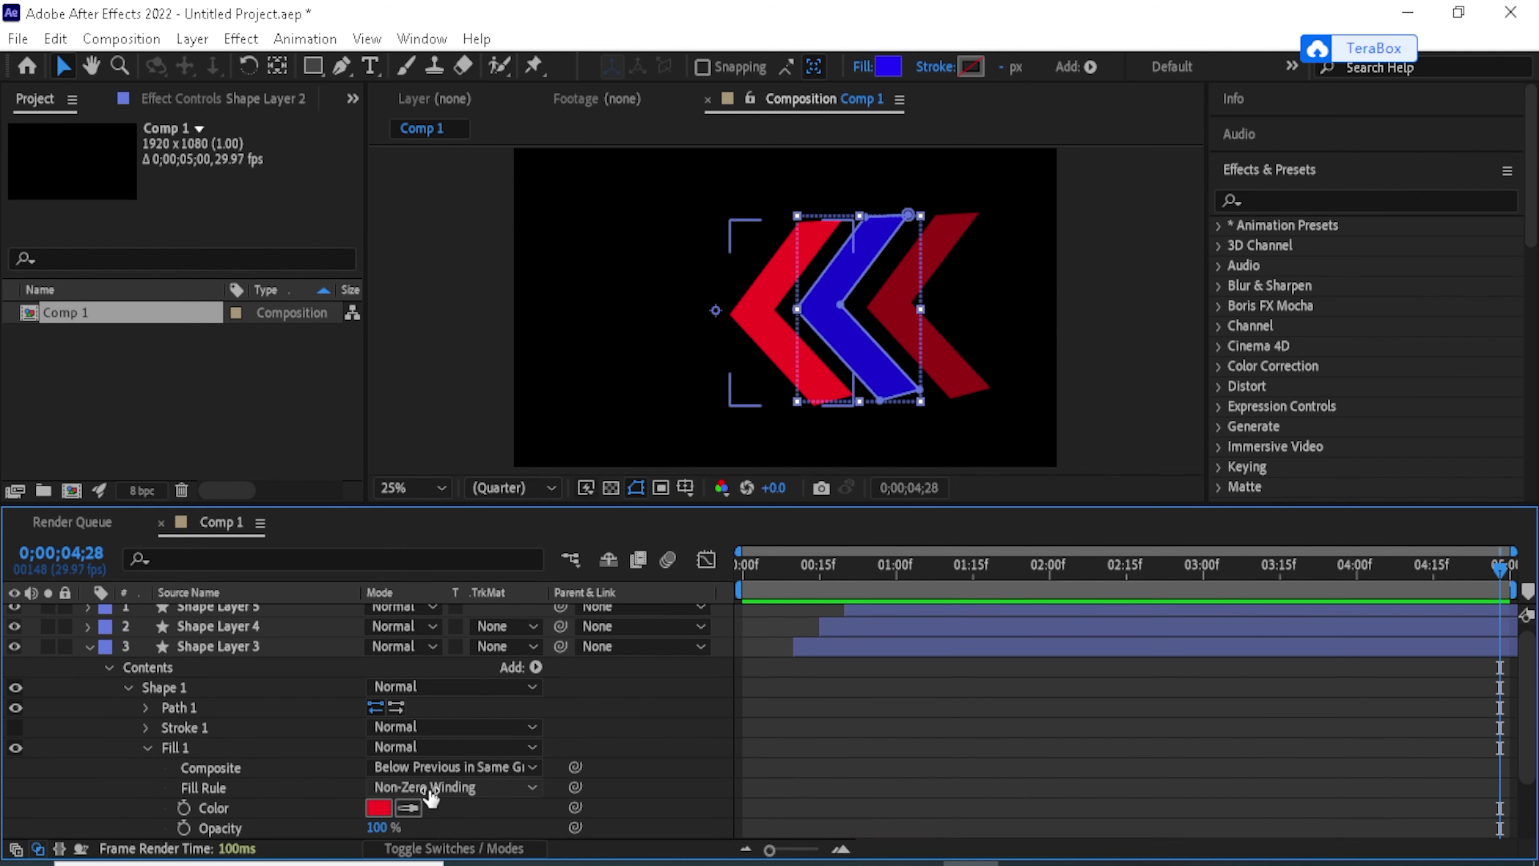
pyautogui.click(377, 807)
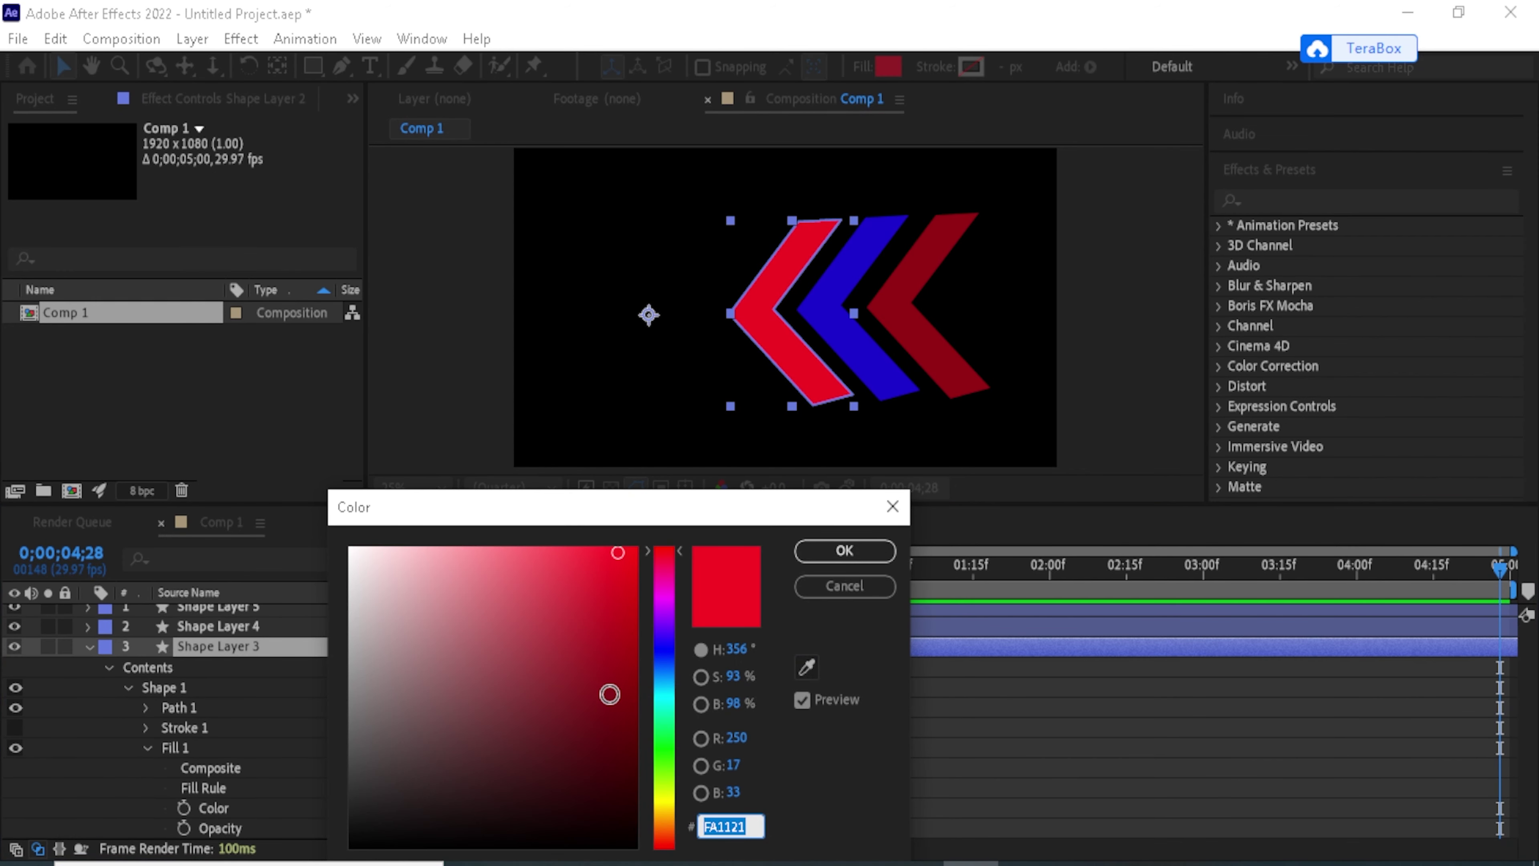
pyautogui.click(669, 701)
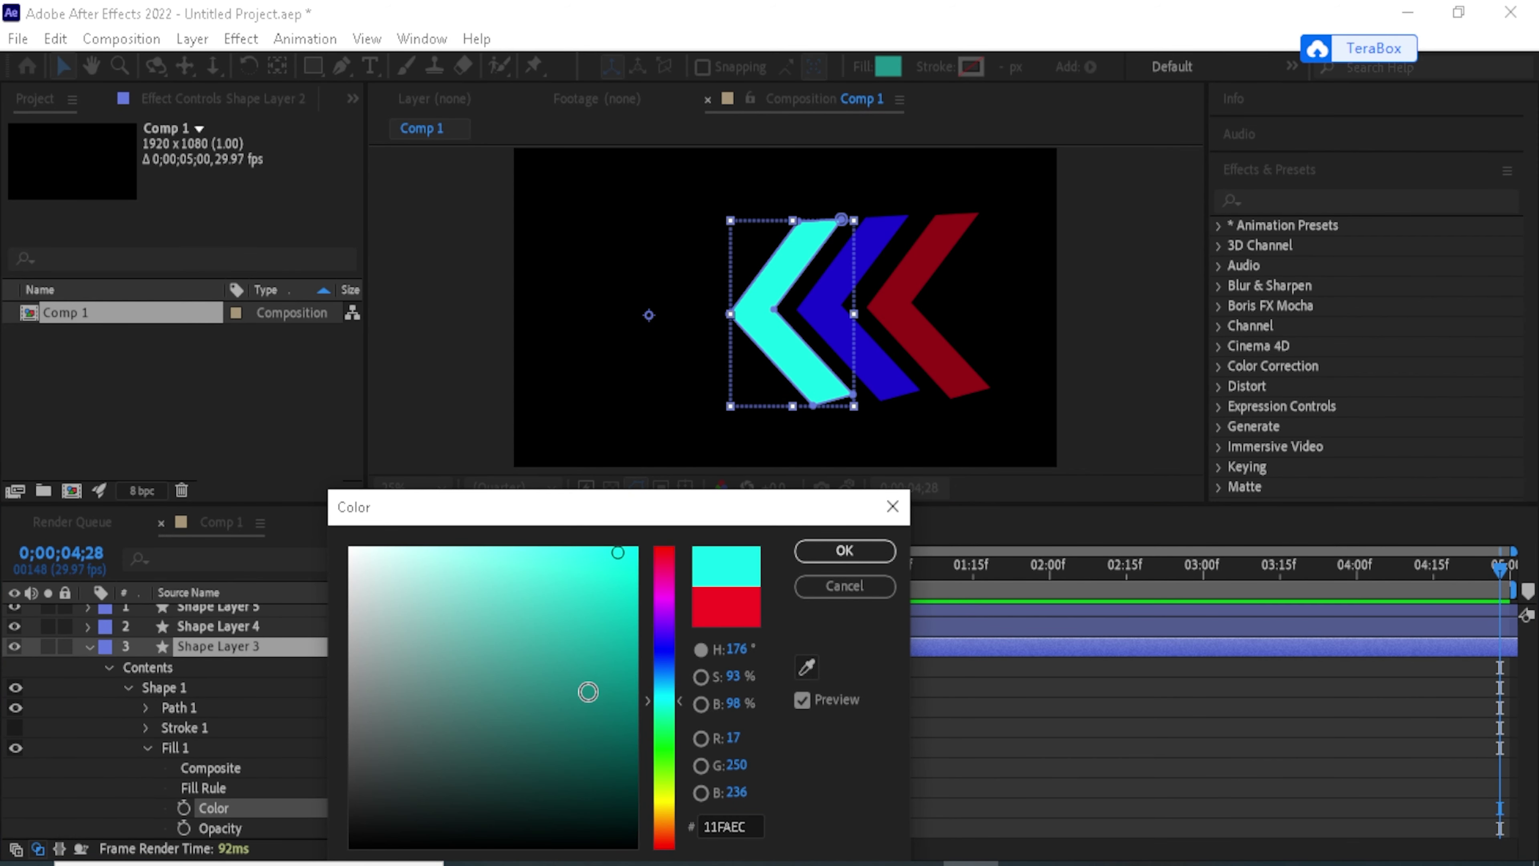
pyautogui.click(834, 549)
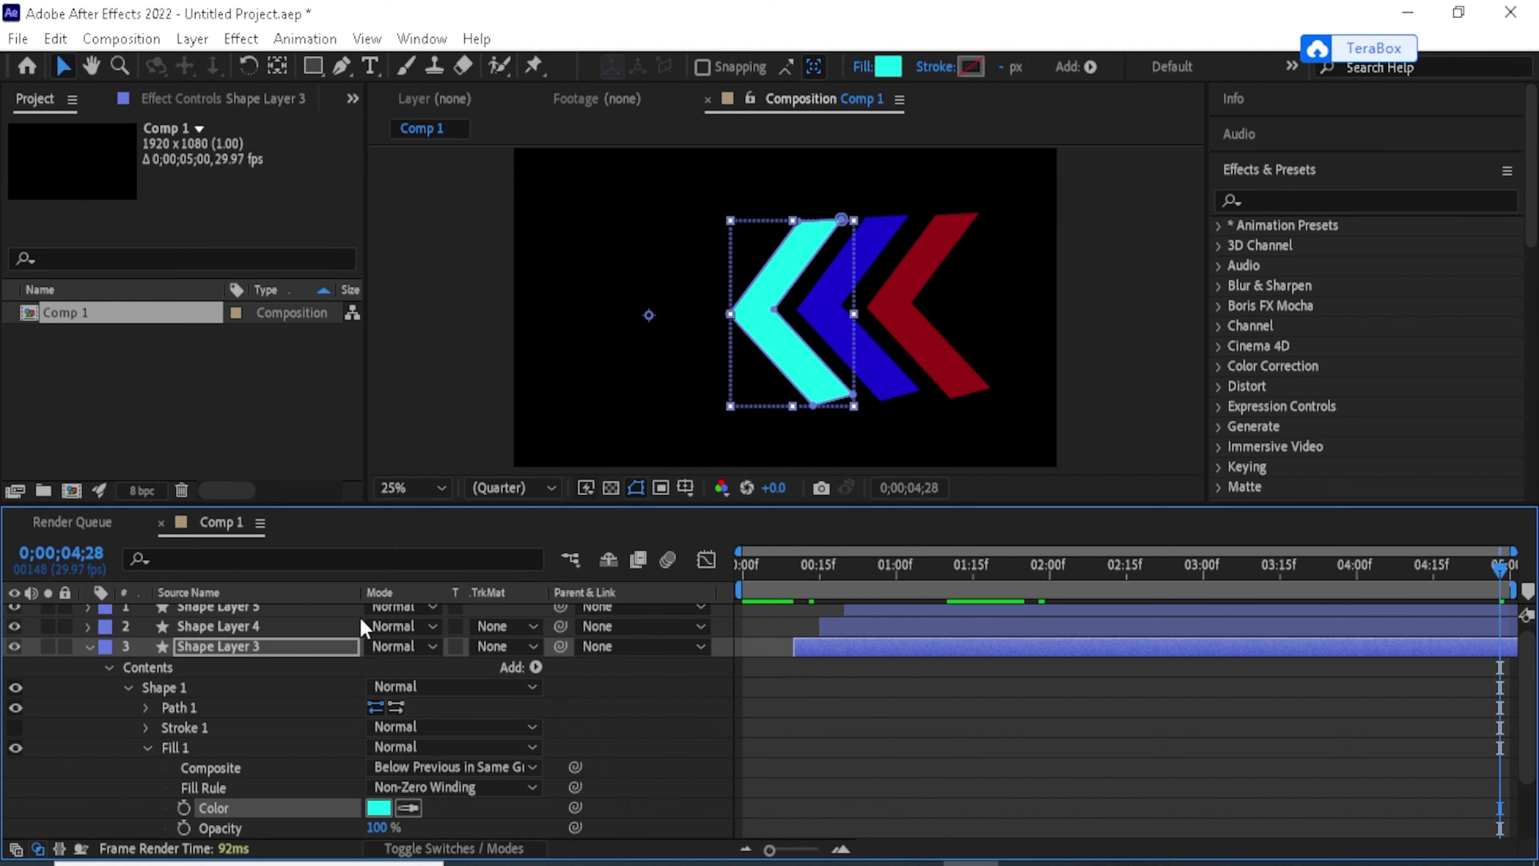
# - Set Shape Layer 4's Shape 1 Fill 1 colour to green 2CFA11, then scrub back to 0;00;03;27
pyautogui.click(88, 646)
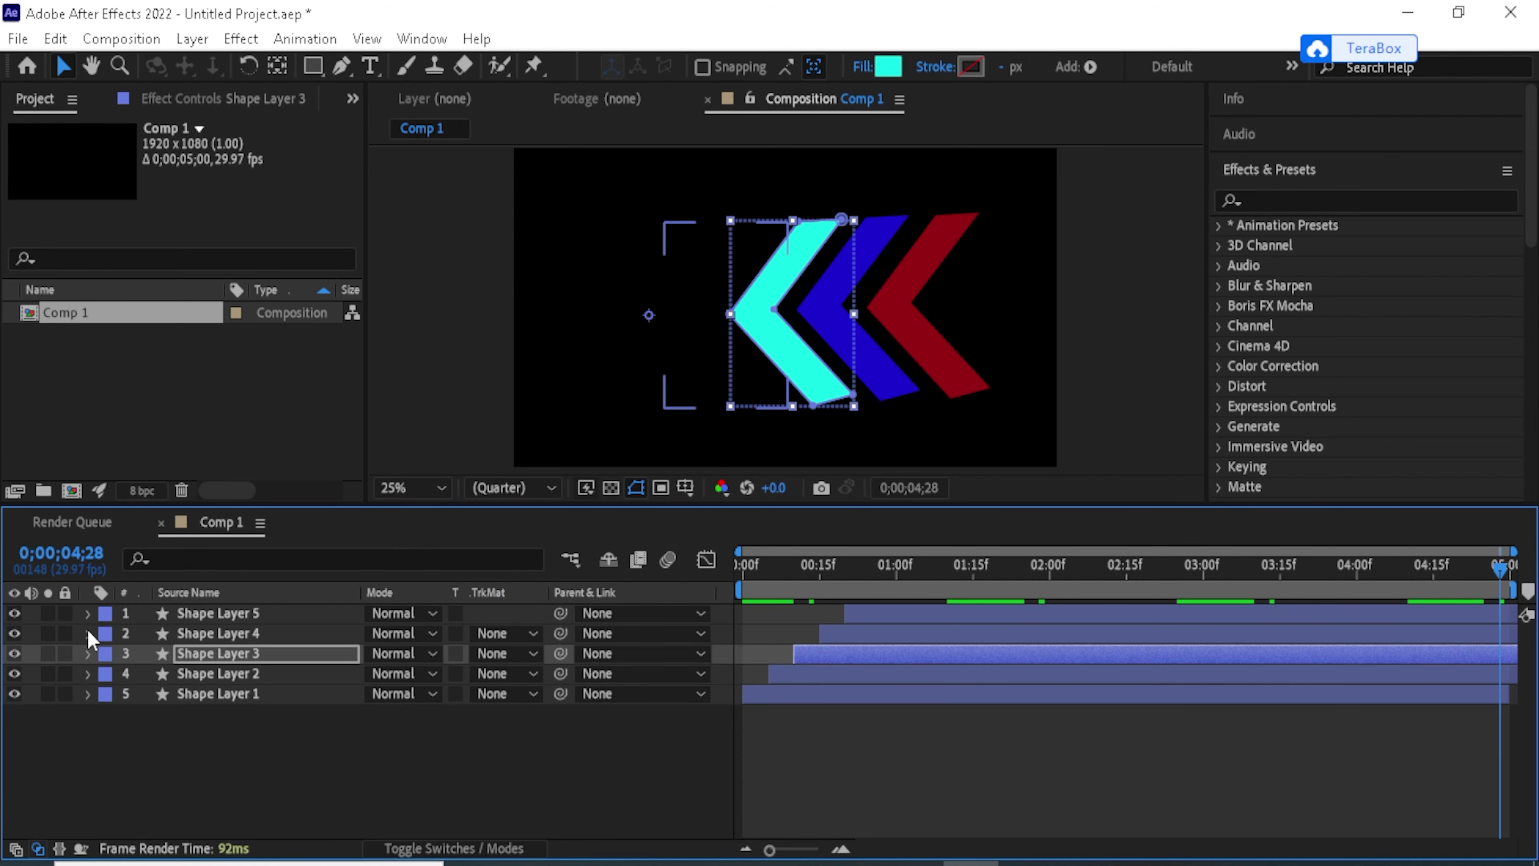
pyautogui.click(89, 633)
pyautogui.click(107, 654)
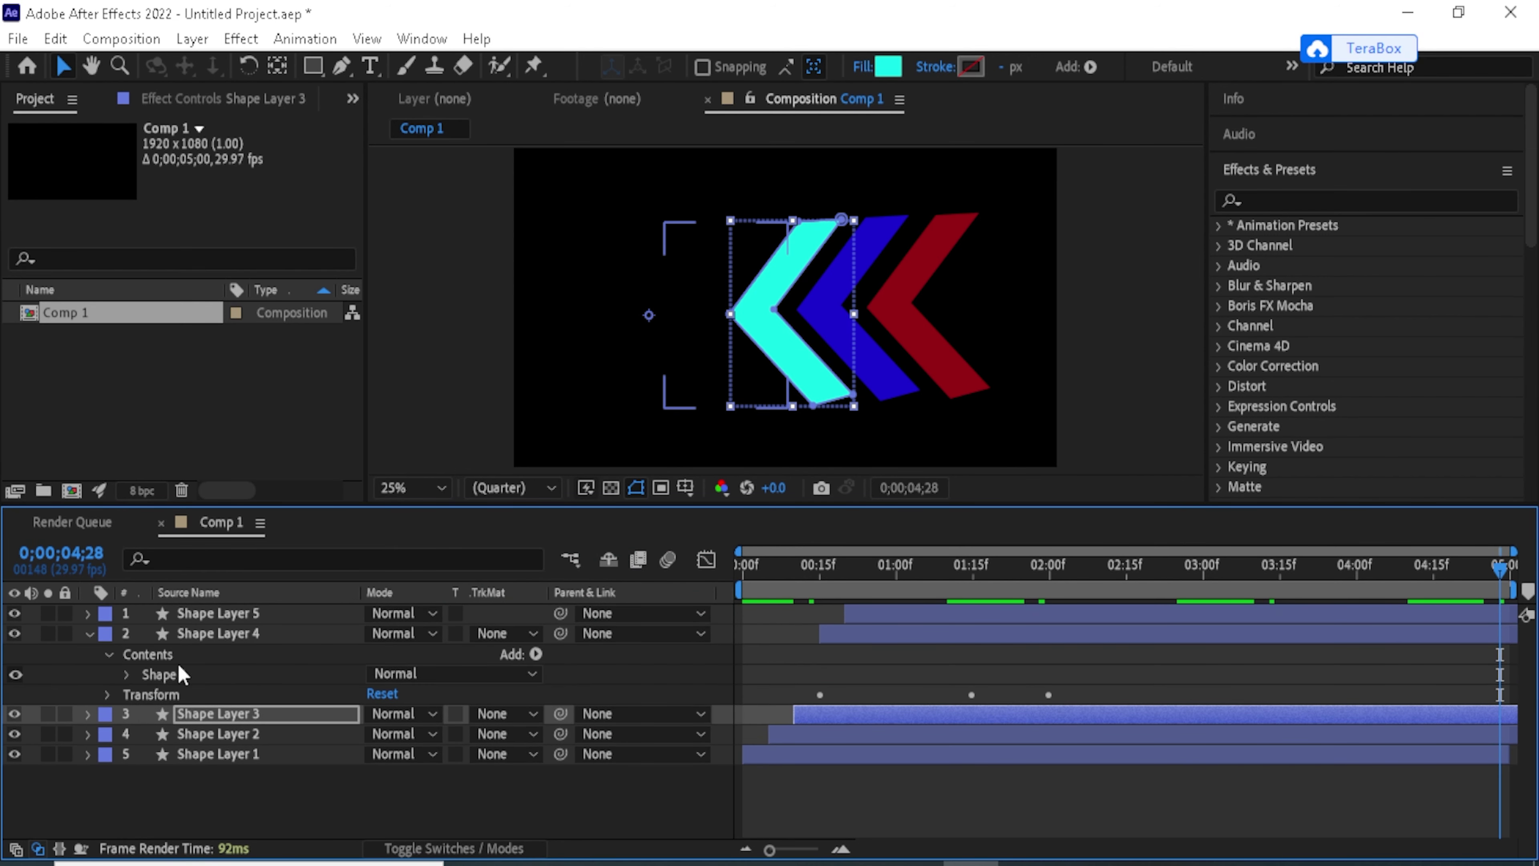
pyautogui.click(125, 674)
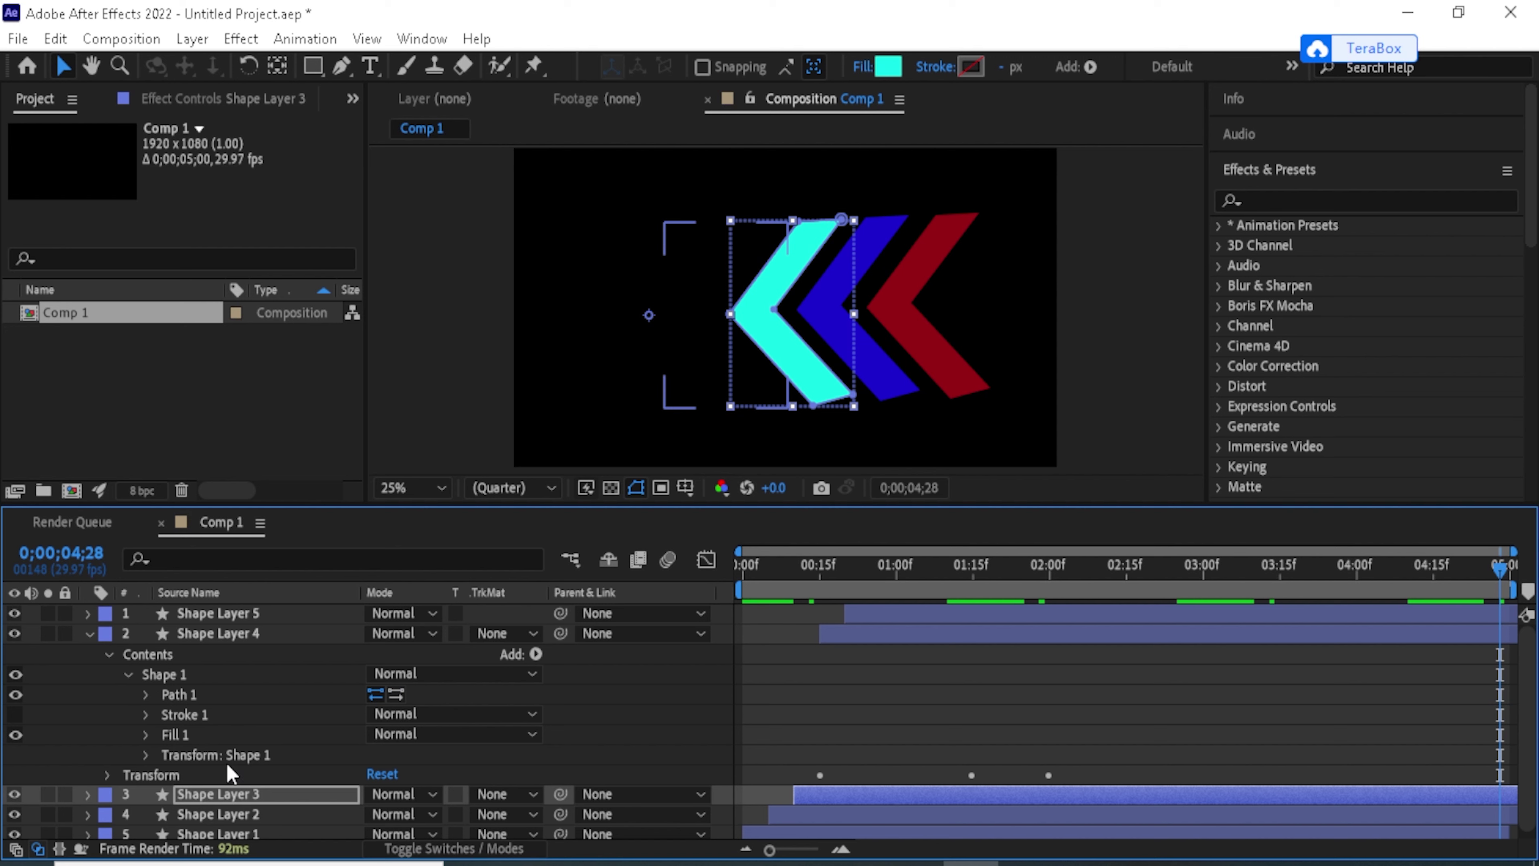
pyautogui.click(146, 734)
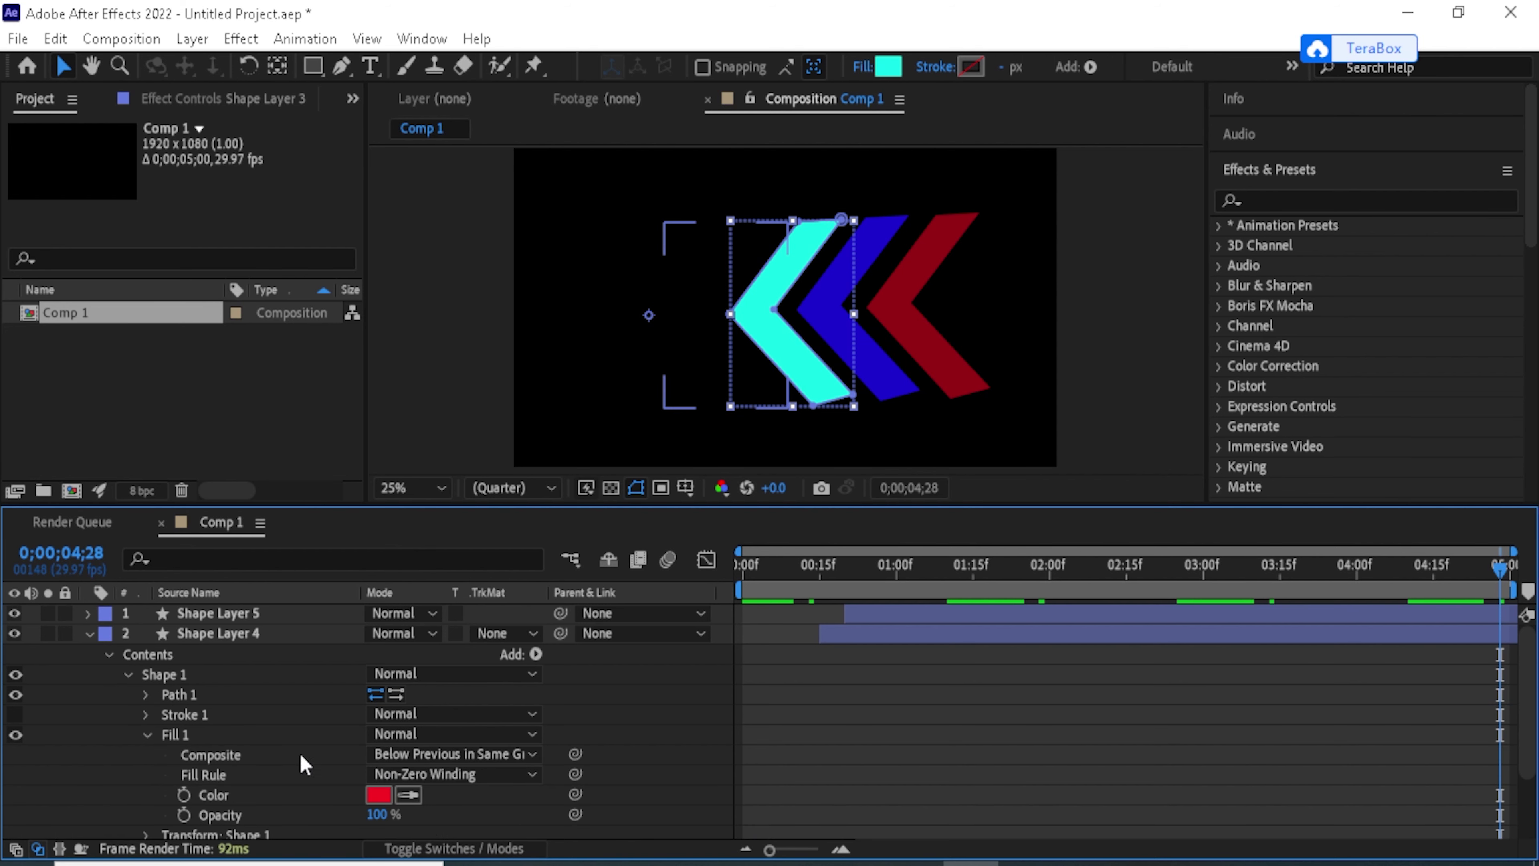
pyautogui.click(381, 795)
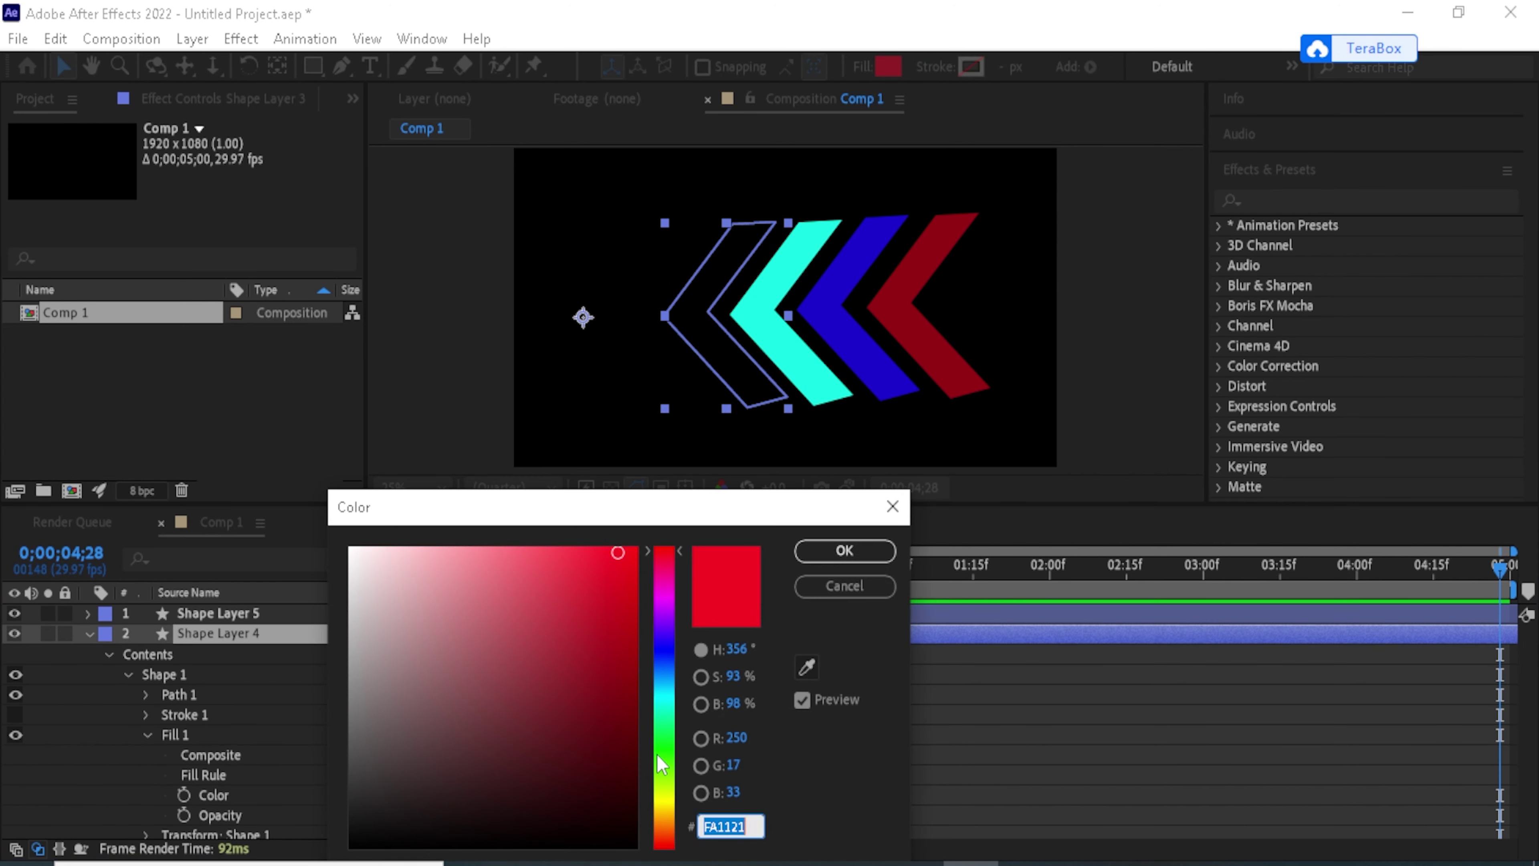
pyautogui.click(660, 755)
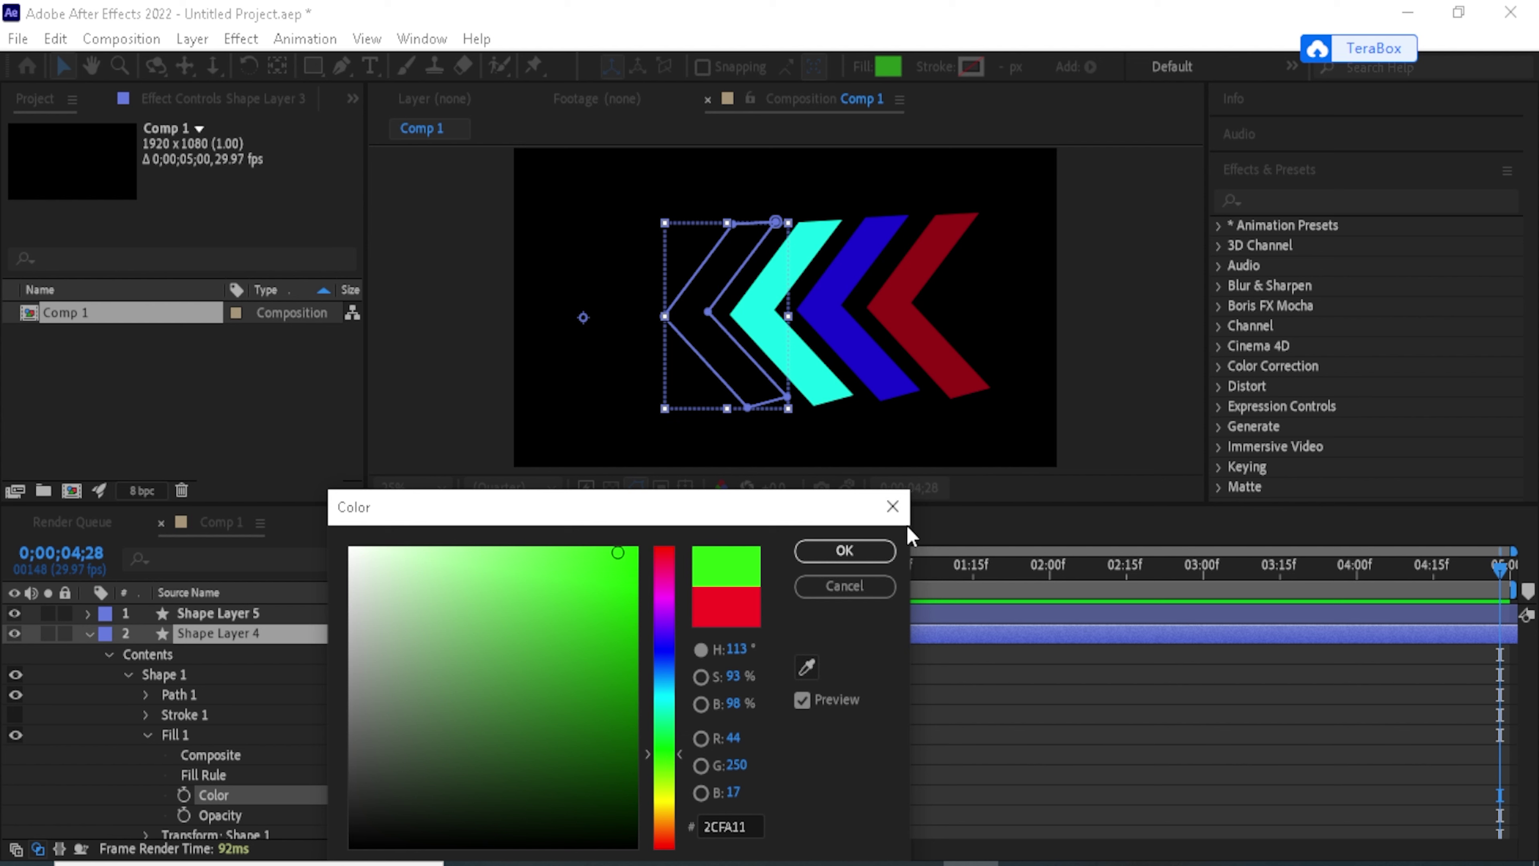
pyautogui.click(844, 551)
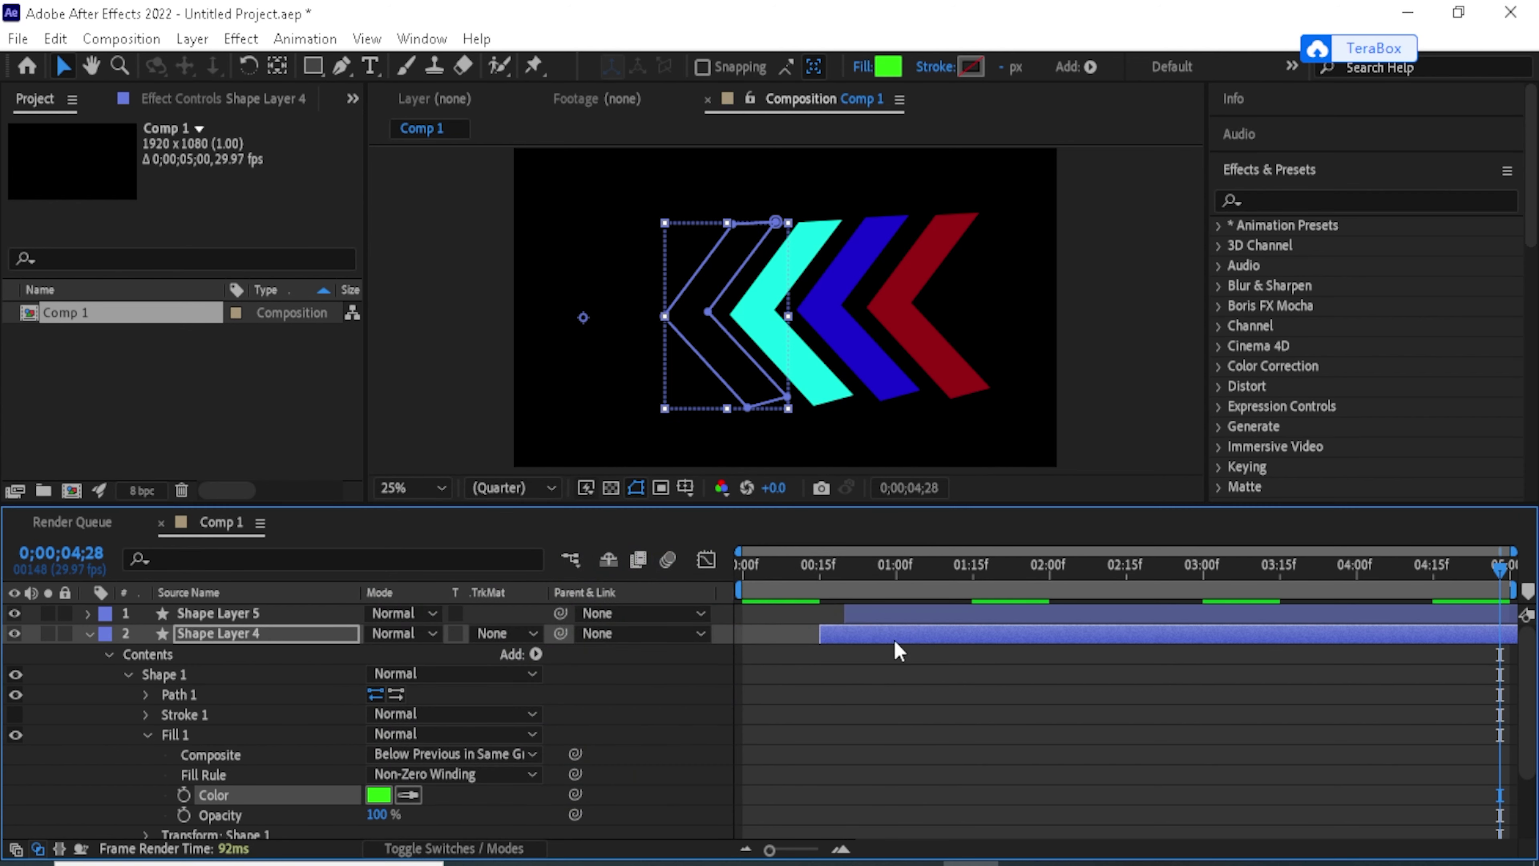
pyautogui.moveTo(1504, 577); pyautogui.dragTo(1351, 603)
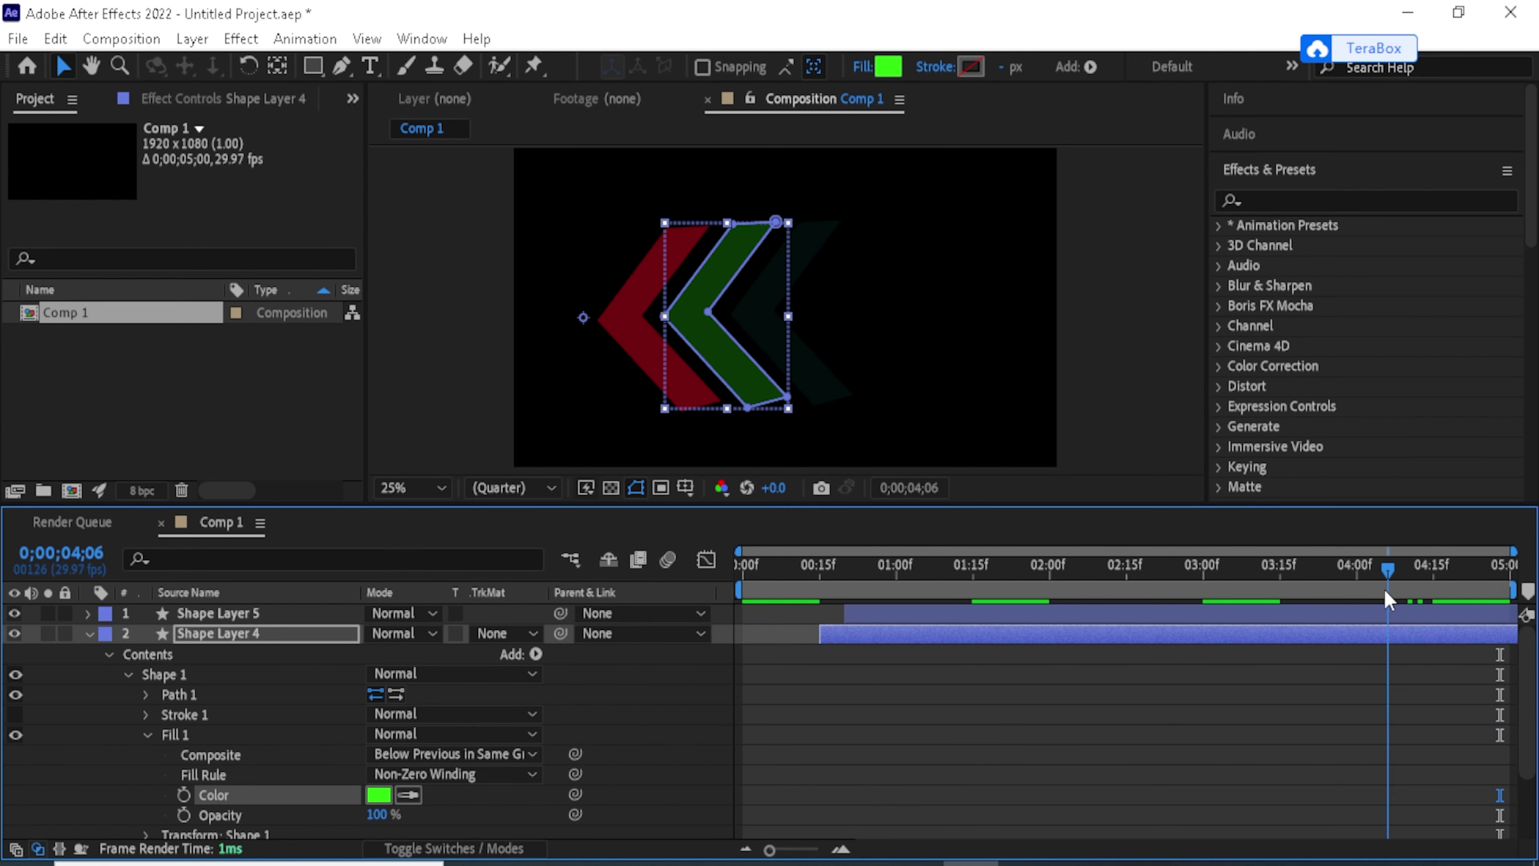
pyautogui.click(147, 734)
# - Set Shape Layer 5's Shape 1 Fill 1 colour to orange FAB511 and return to the composition start
pyautogui.click(89, 633)
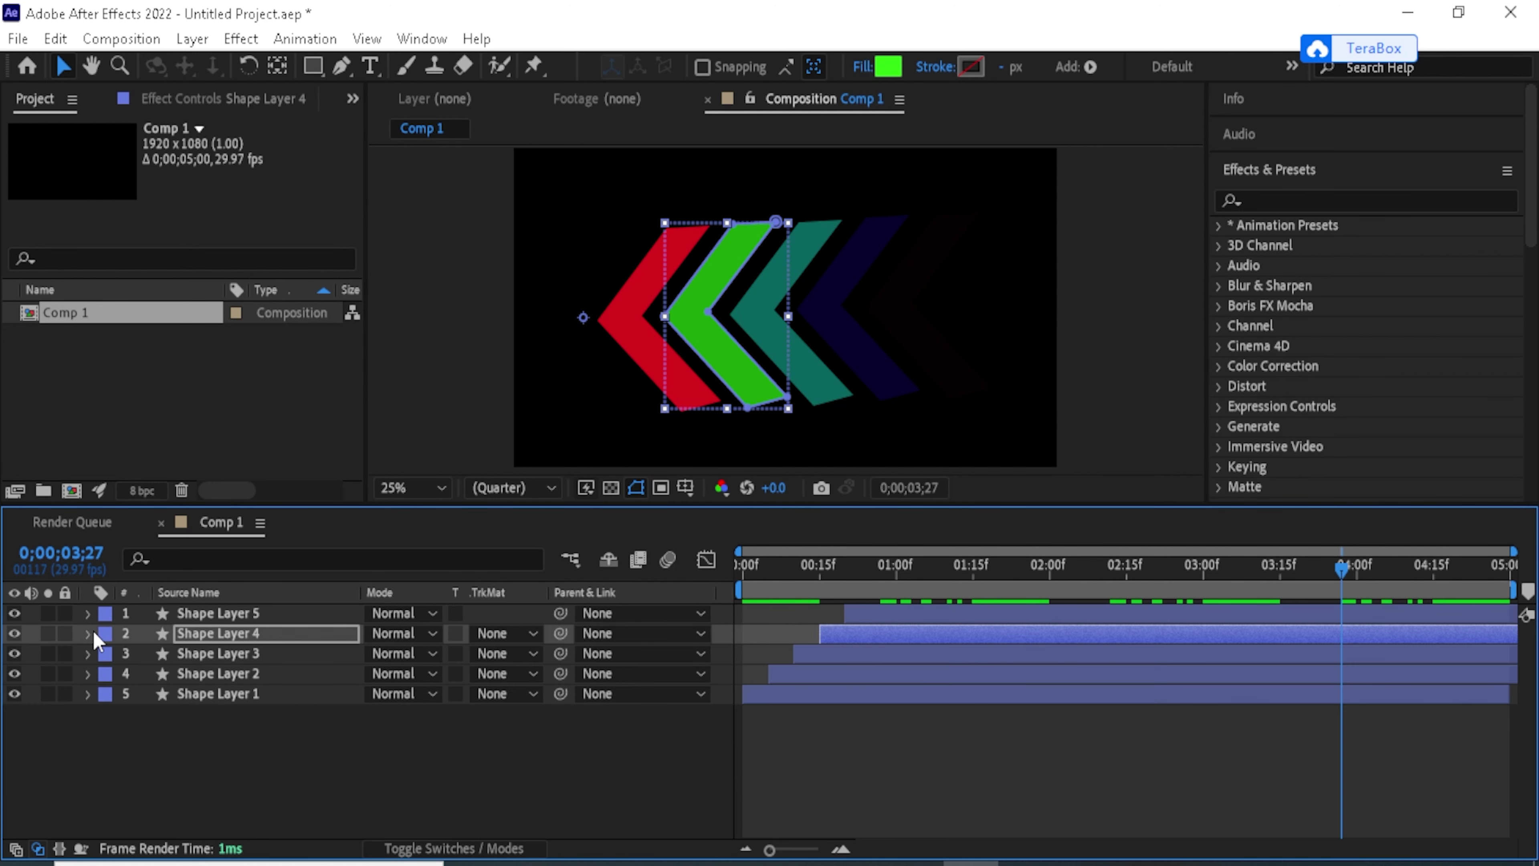
pyautogui.click(87, 613)
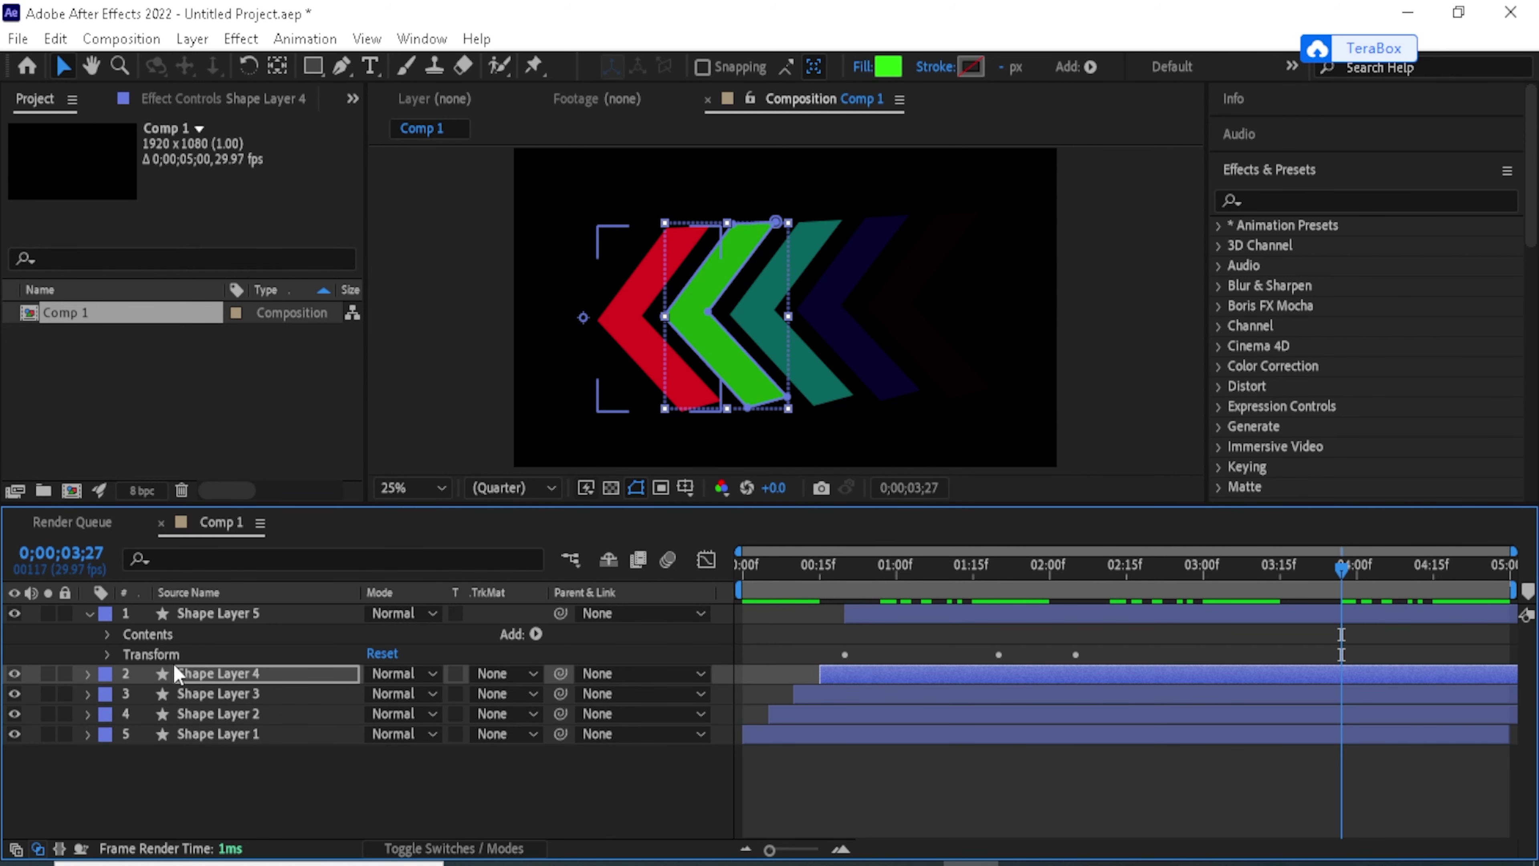
pyautogui.click(108, 634)
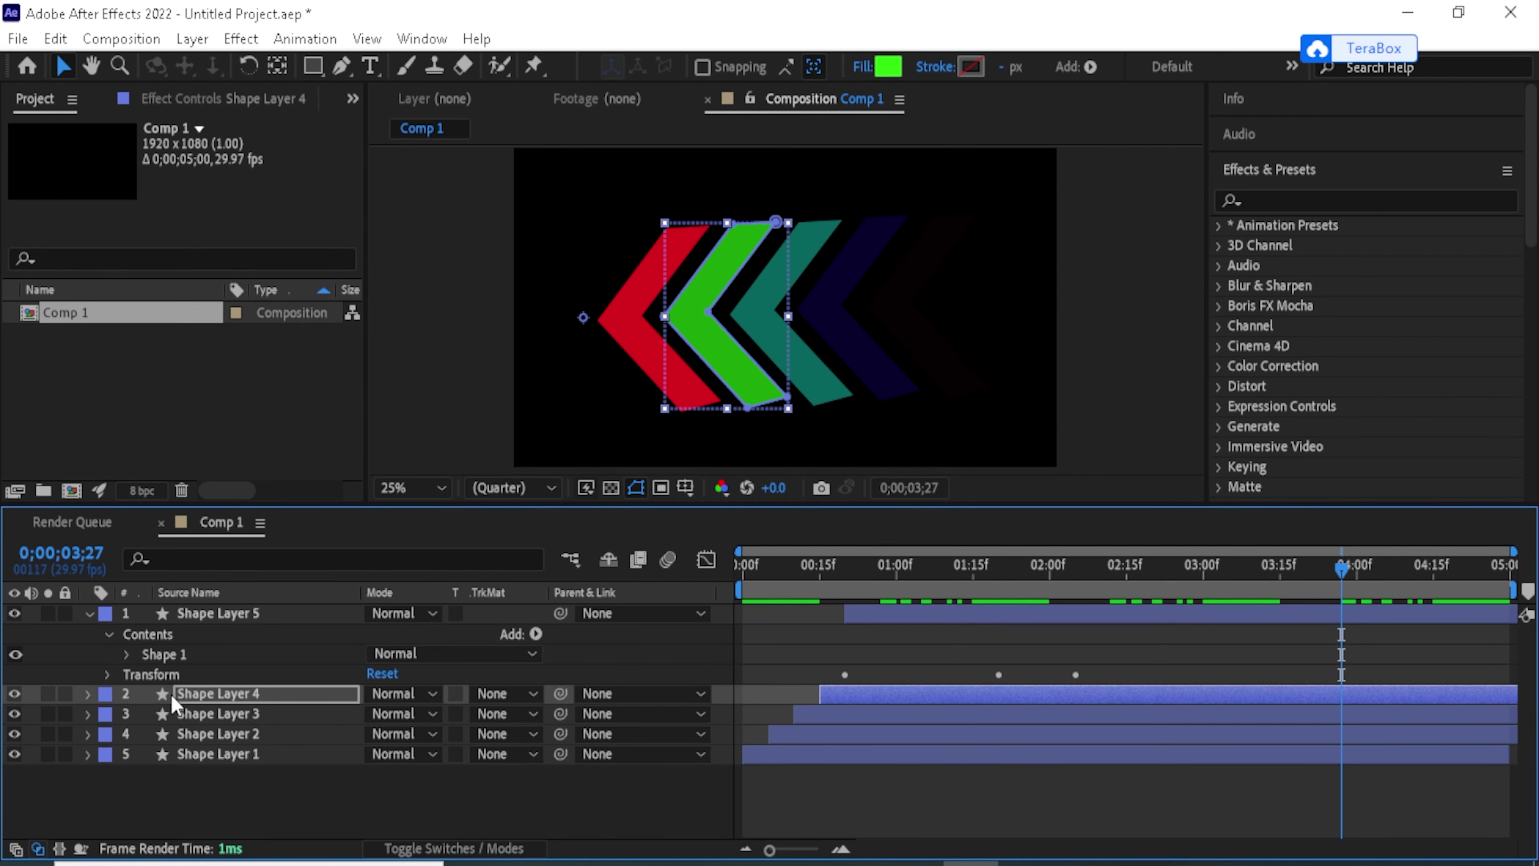
pyautogui.click(127, 654)
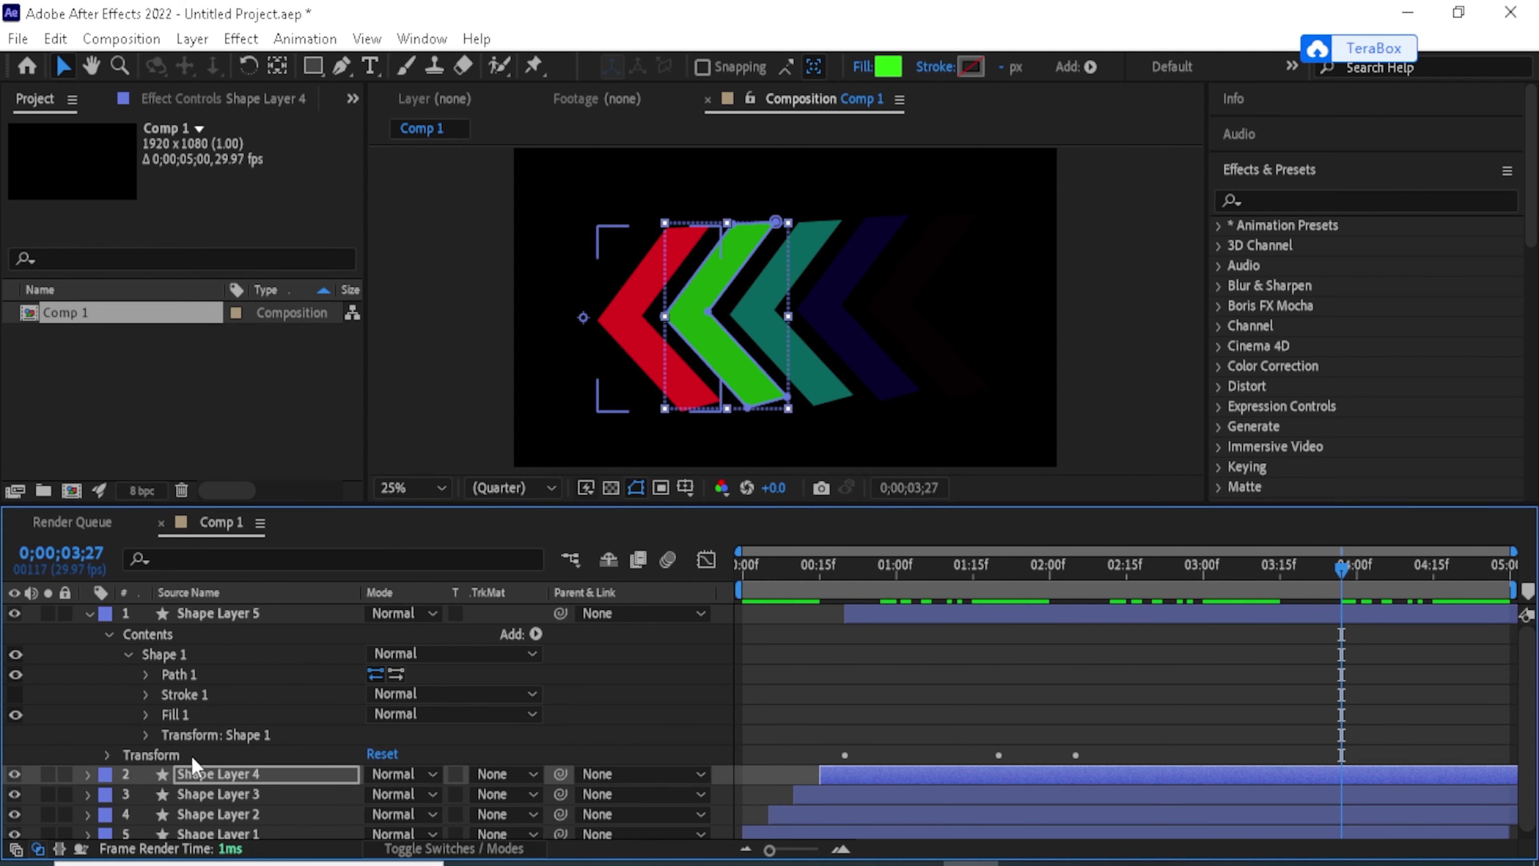
pyautogui.click(146, 714)
pyautogui.click(375, 775)
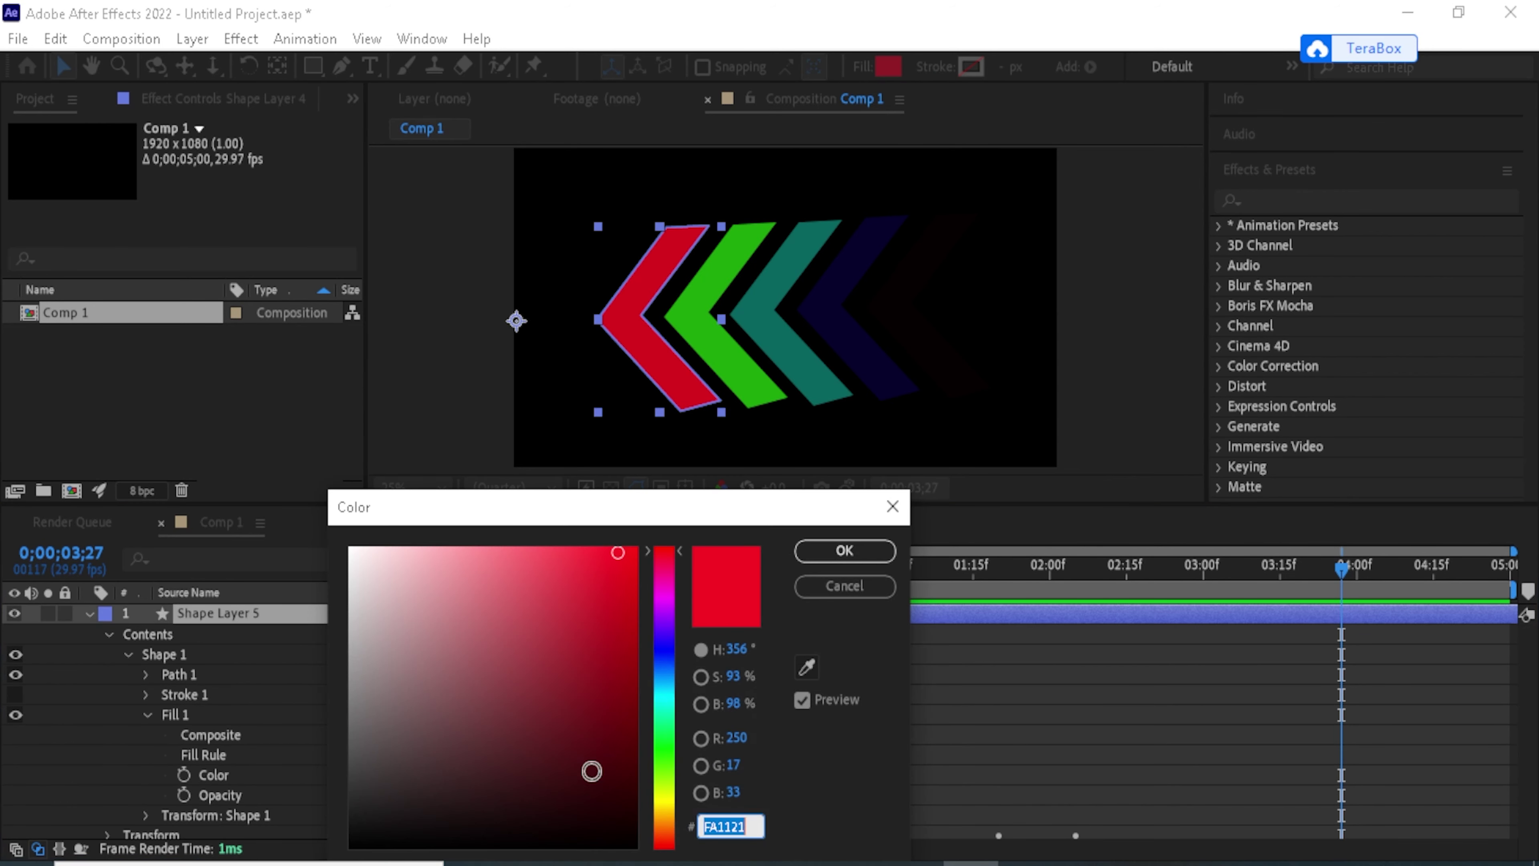
pyautogui.click(670, 796)
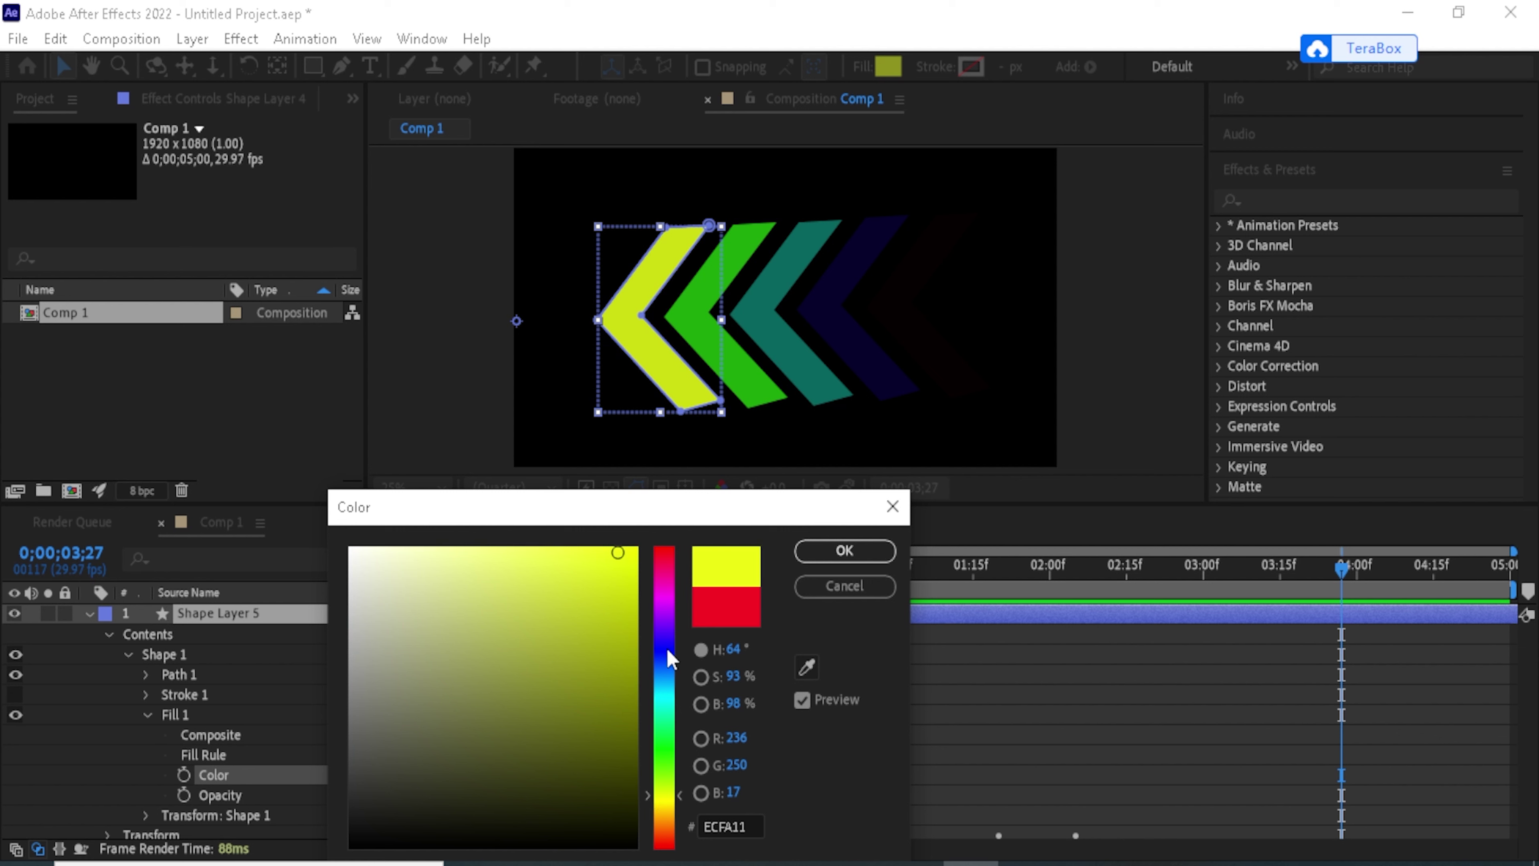
pyautogui.click(663, 813)
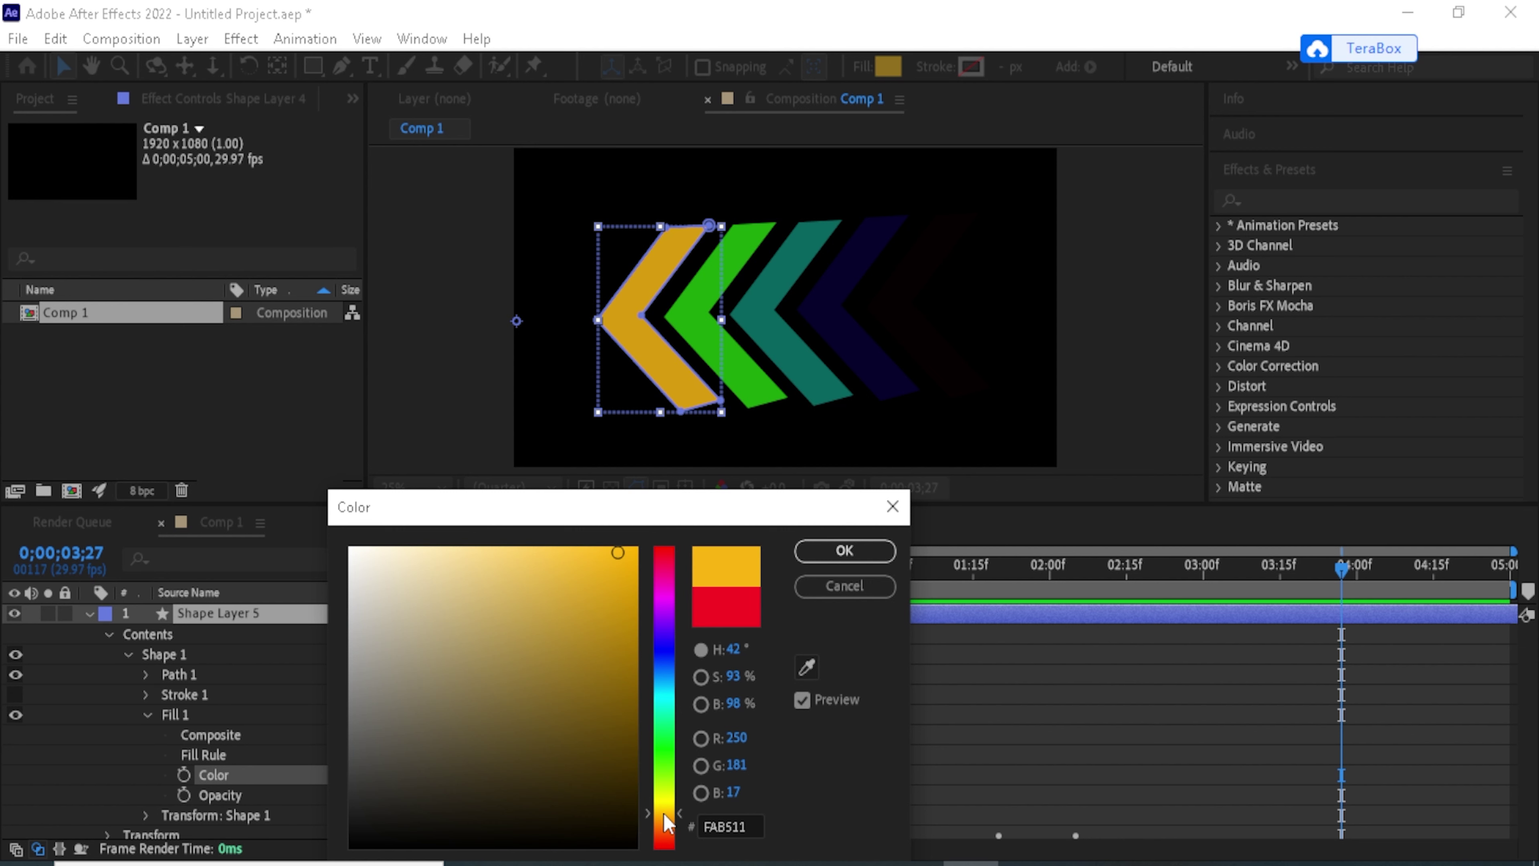
pyautogui.click(827, 550)
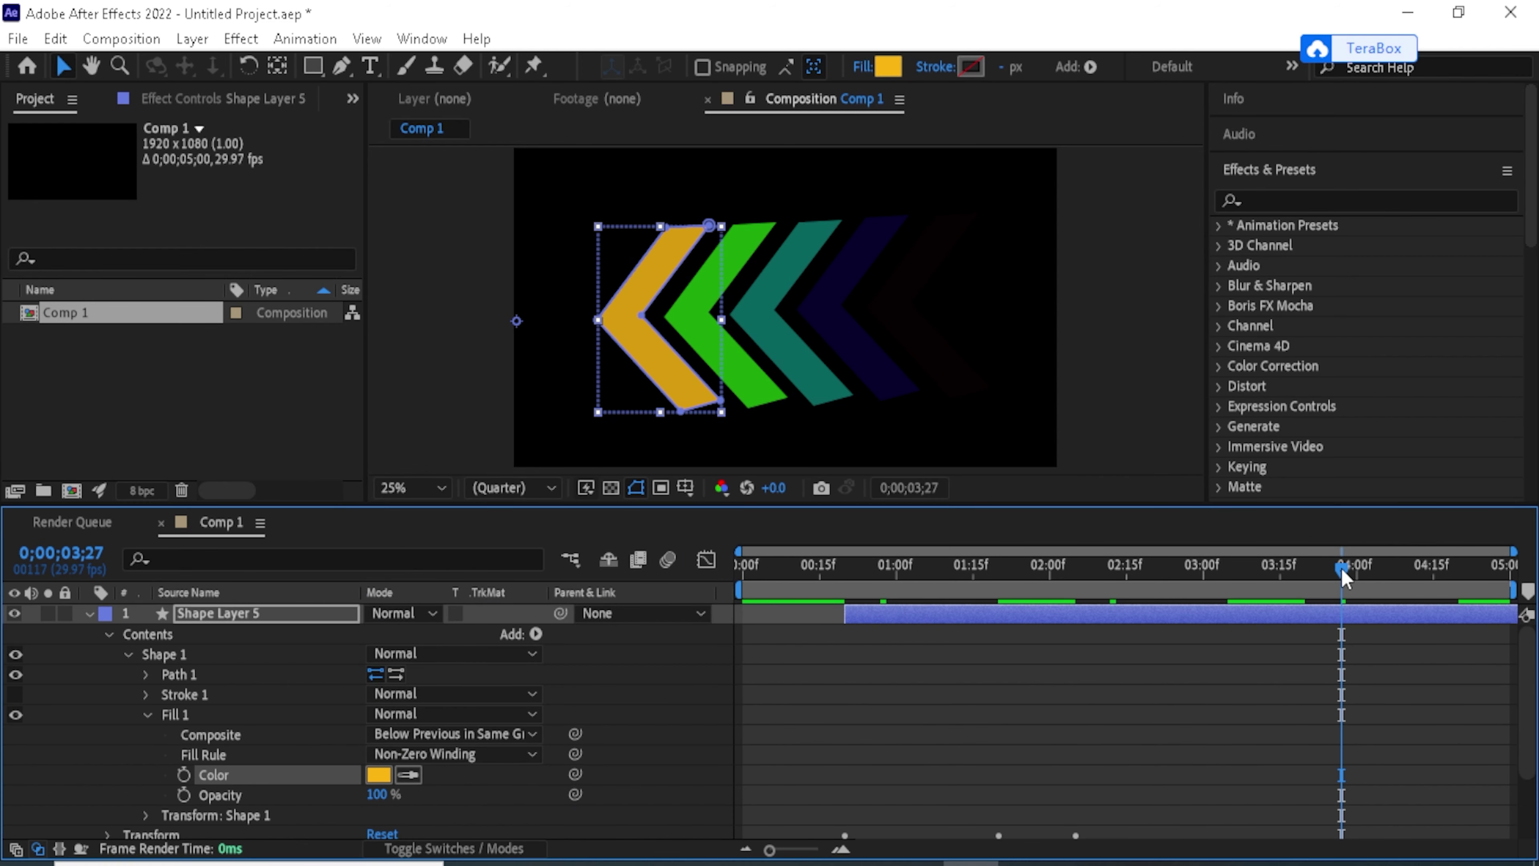
pyautogui.press('Home')
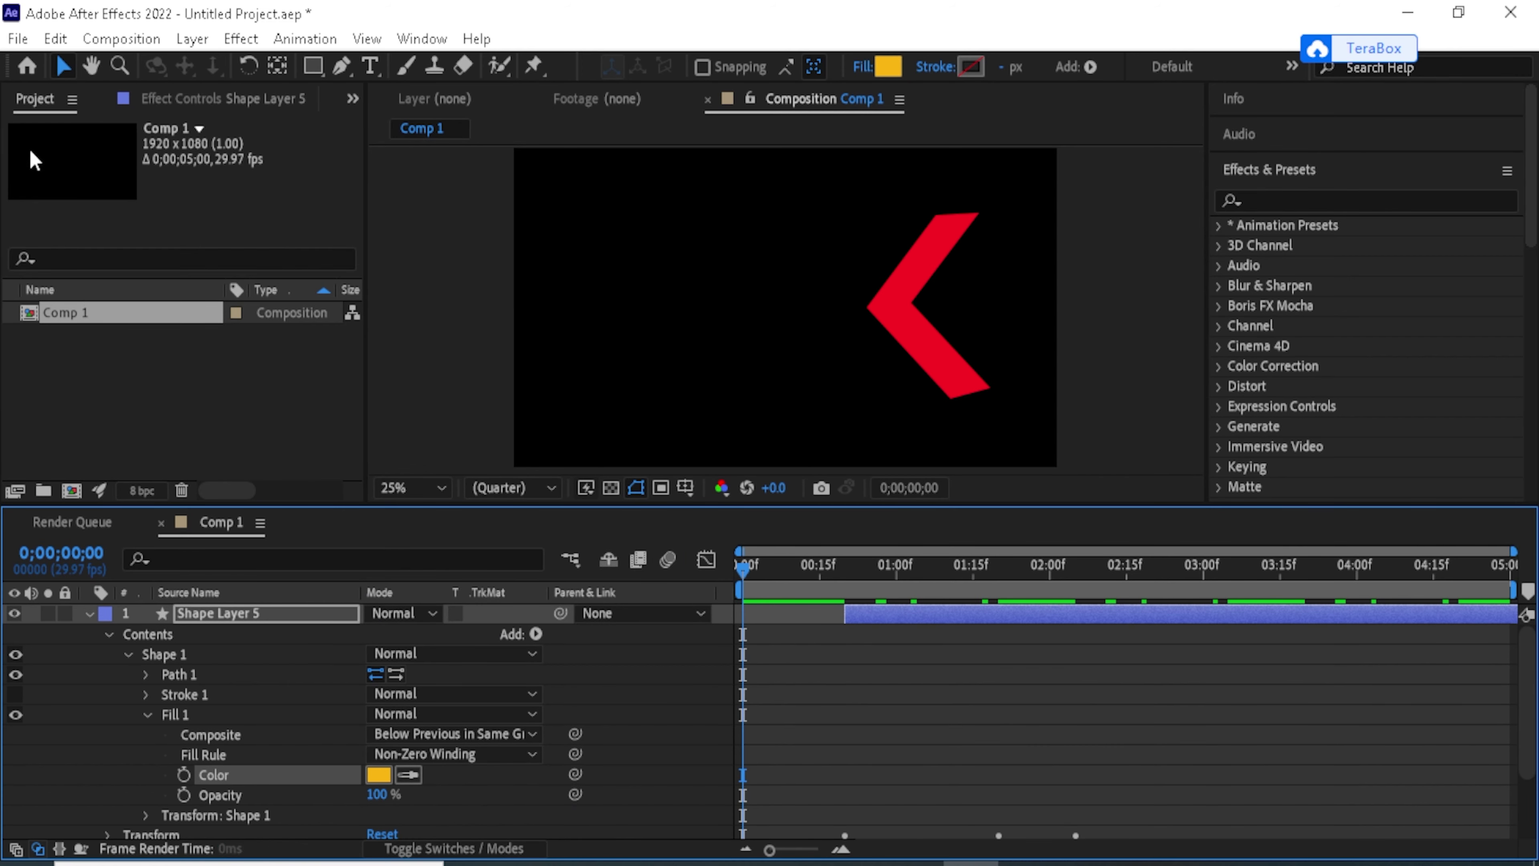
# - Play a preview of Comp 1 to watch the coloured chevrons blink in sequence
pyautogui.press('space')
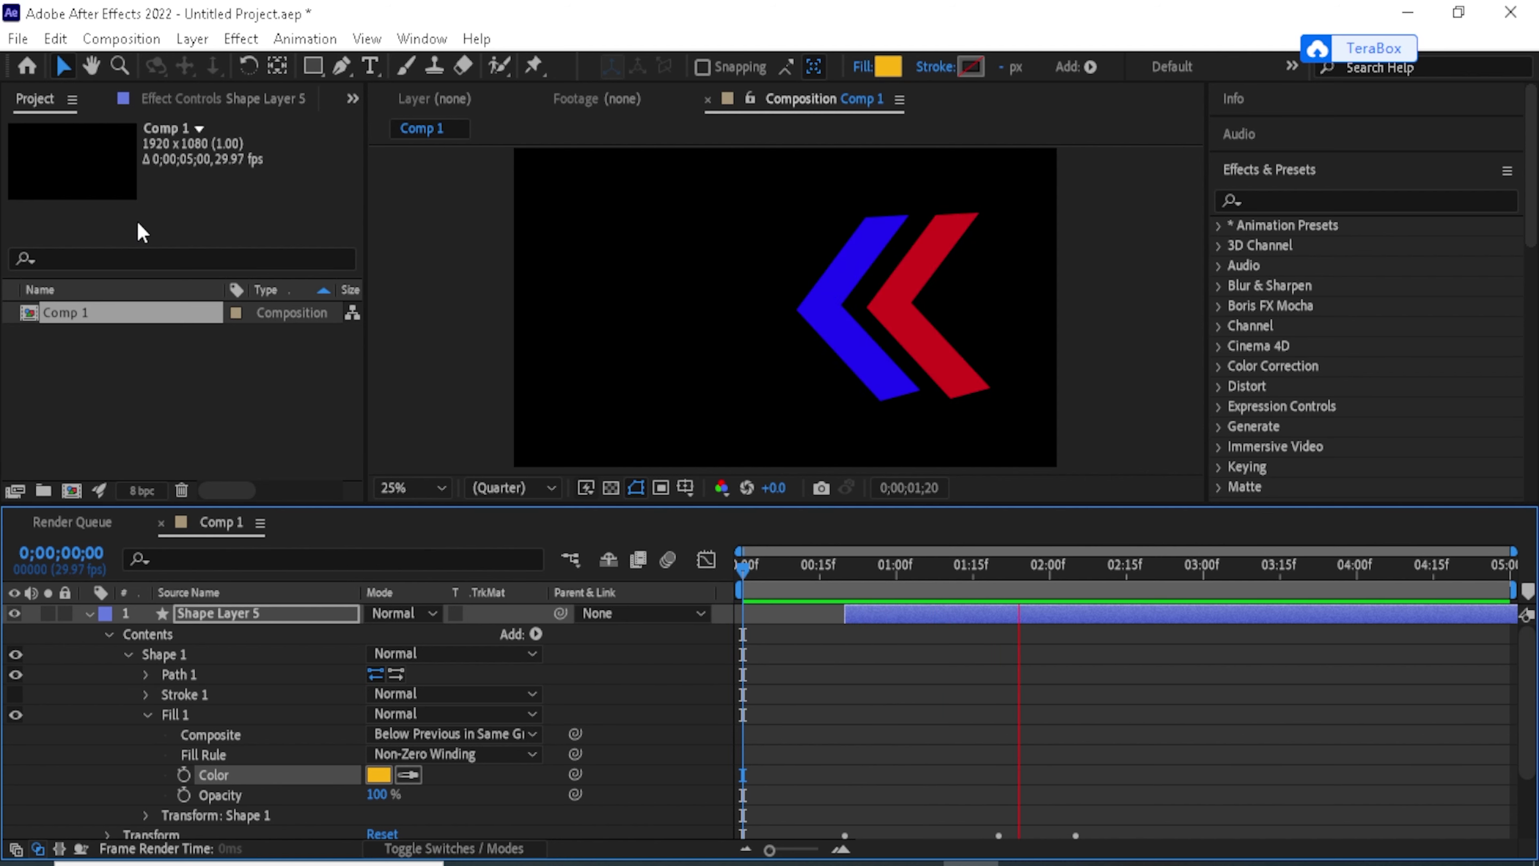